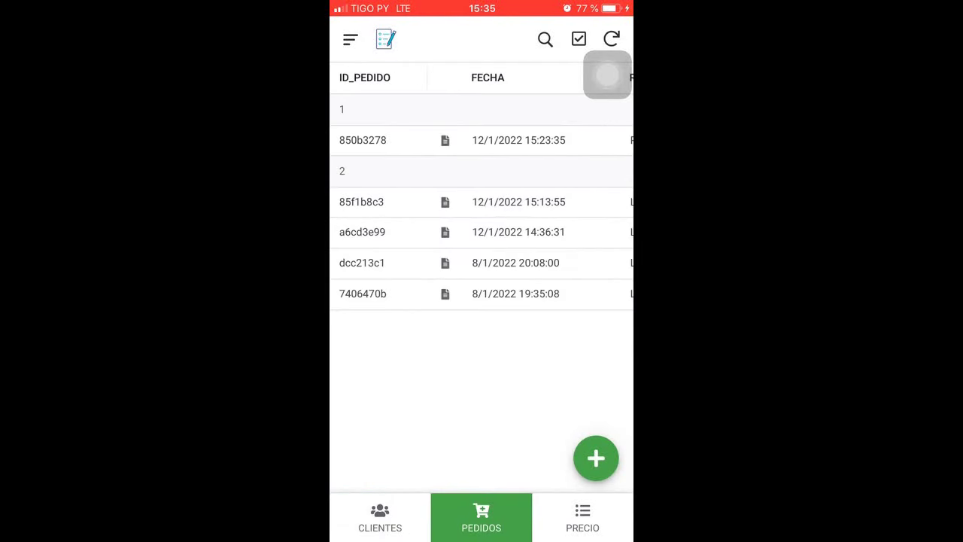
Go from the PRECIO list to CLIENTES and open the client with one order.
click(583, 517)
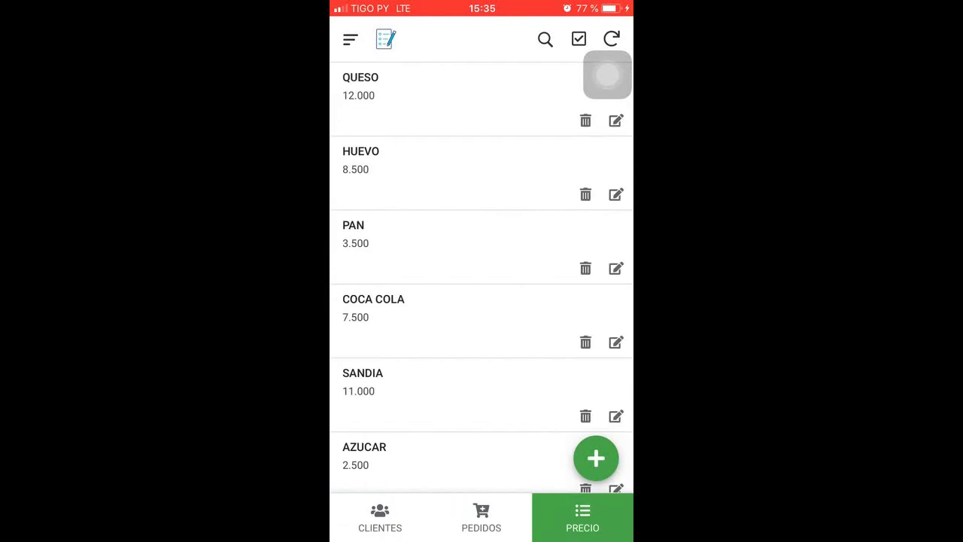
click(381, 517)
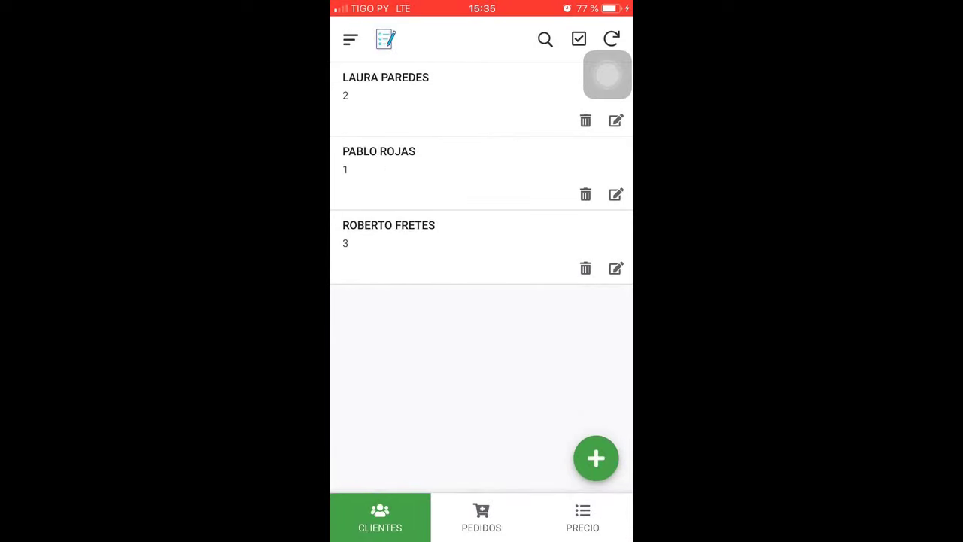
click(378, 159)
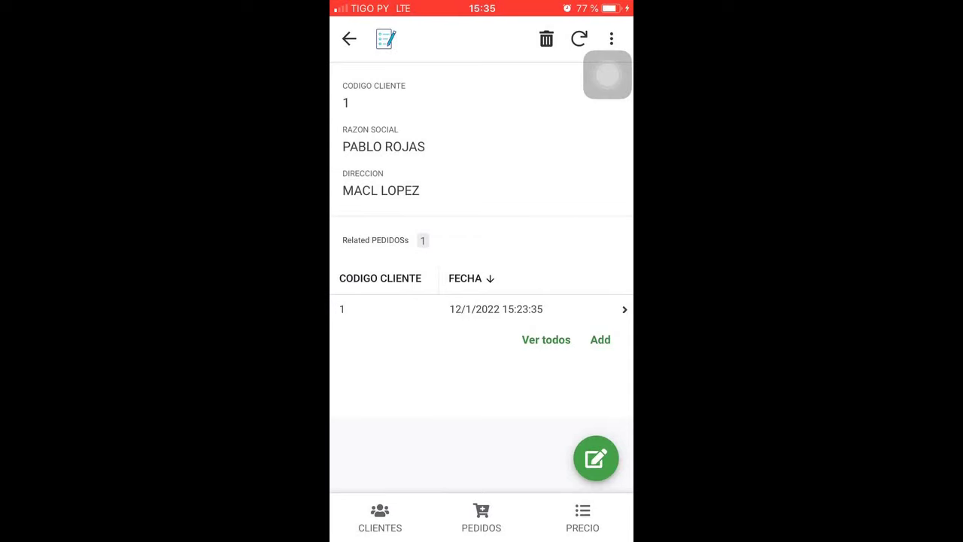
Inspect the client's 12/1/2022 order and its HUEVO item, then start a new order.
click(482, 309)
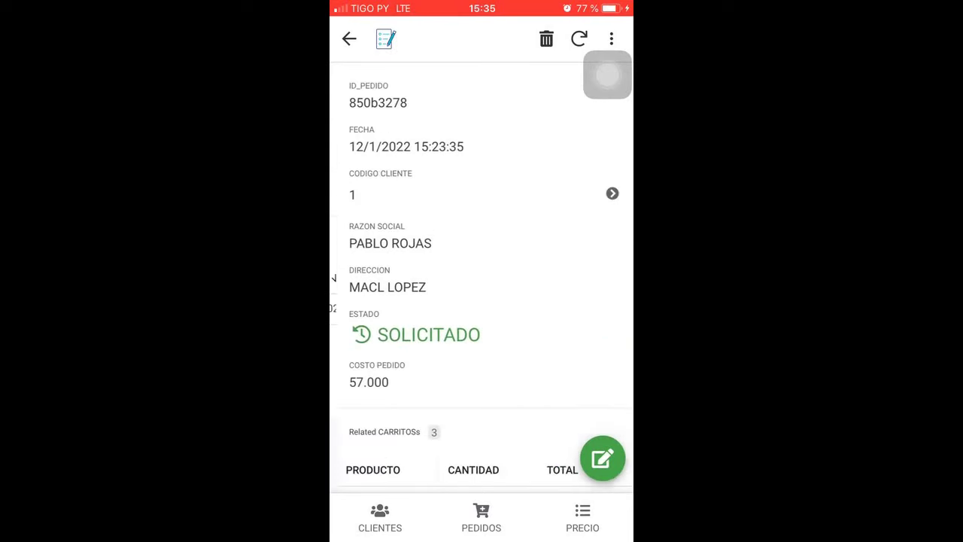
scroll(481, 286, down, 3)
click(482, 423)
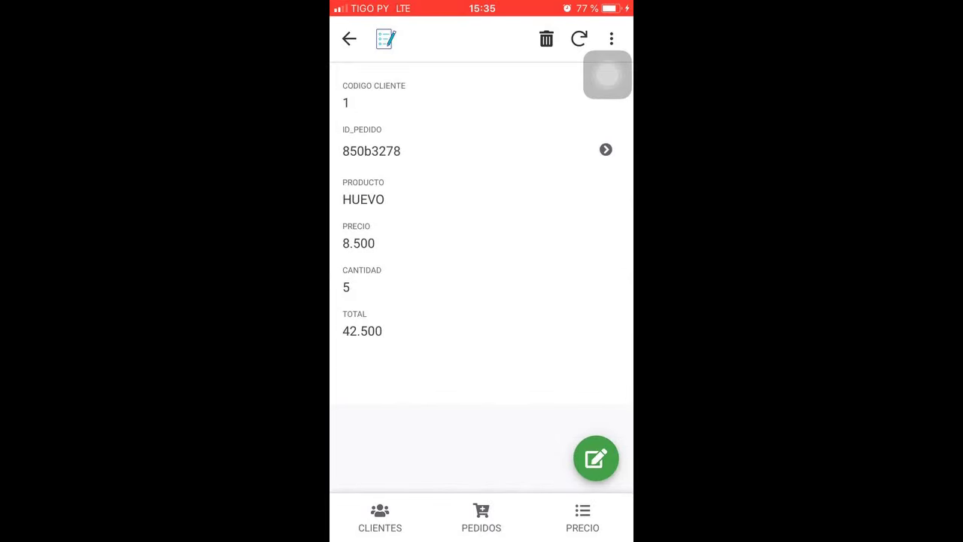
click(349, 38)
click(349, 38)
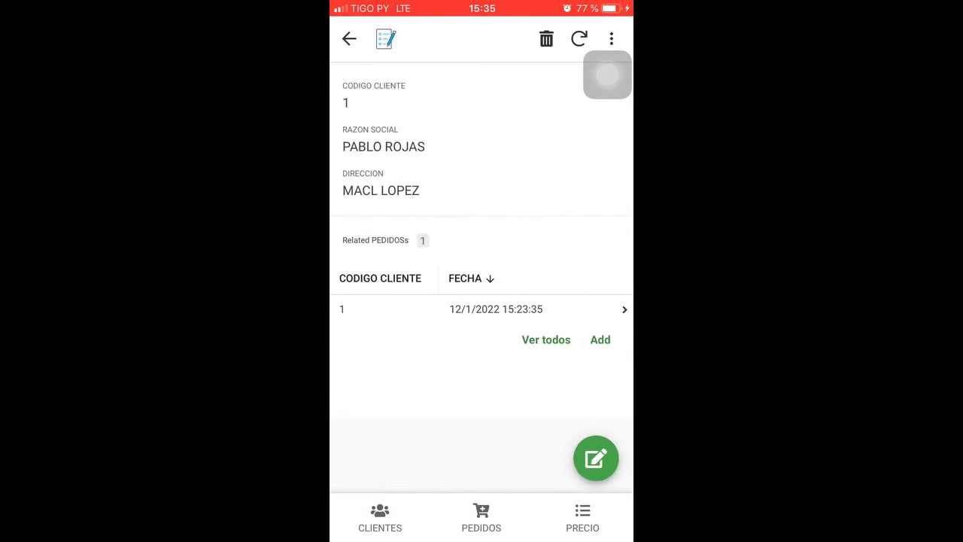
click(601, 339)
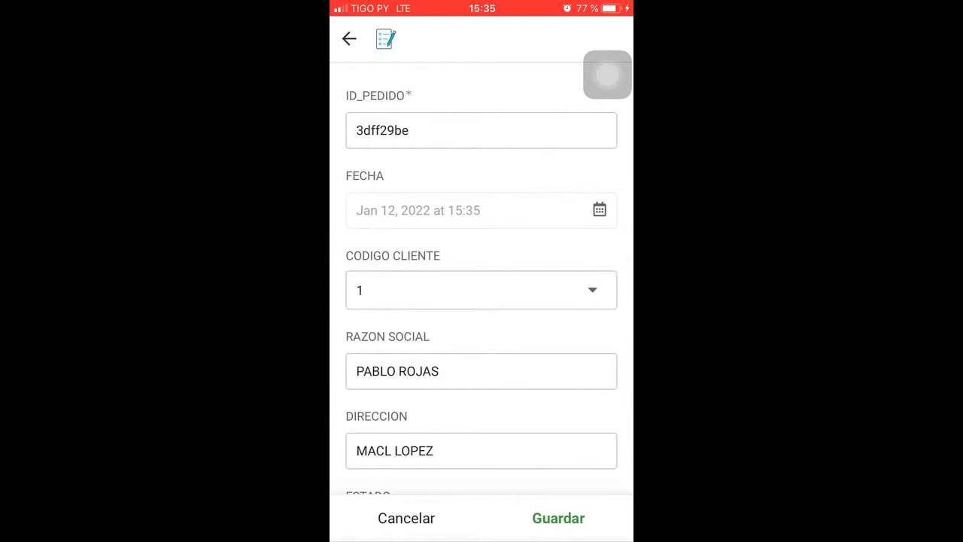
Save the prefilled new SOLICITADO order for the client and open it.
scroll(482, 301, down, 3)
scroll(482, 301, down, 2)
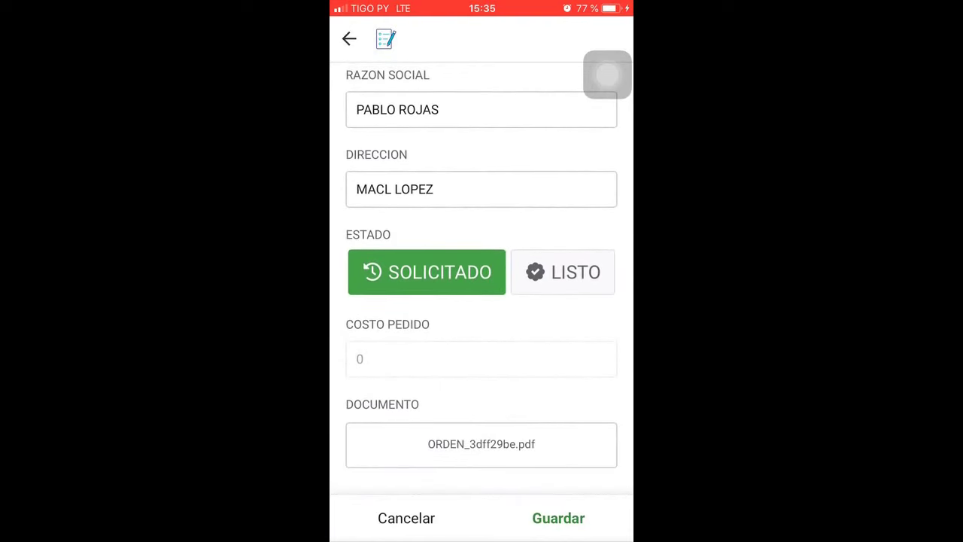
click(558, 518)
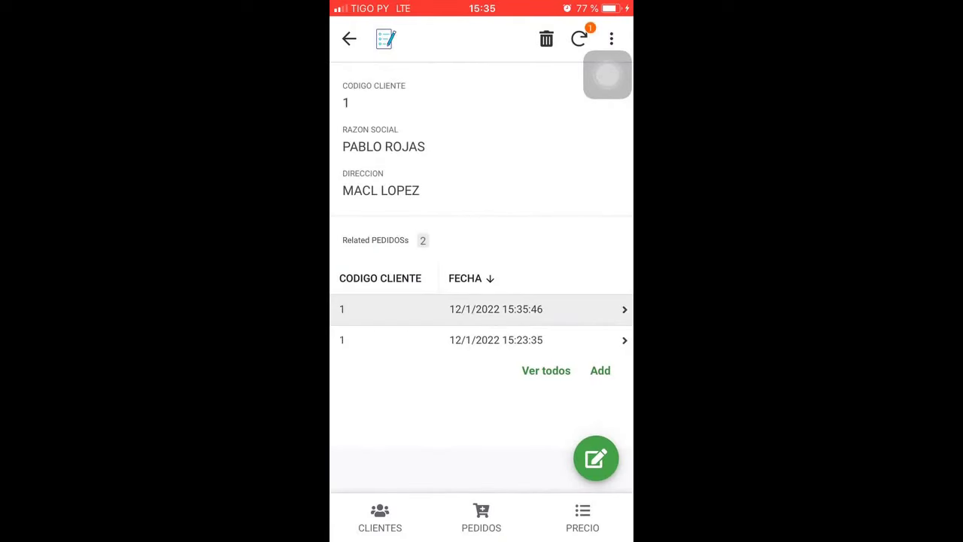
click(481, 309)
Show all products copied into the order and switch them to bulk edit.
scroll(482, 301, down, 3)
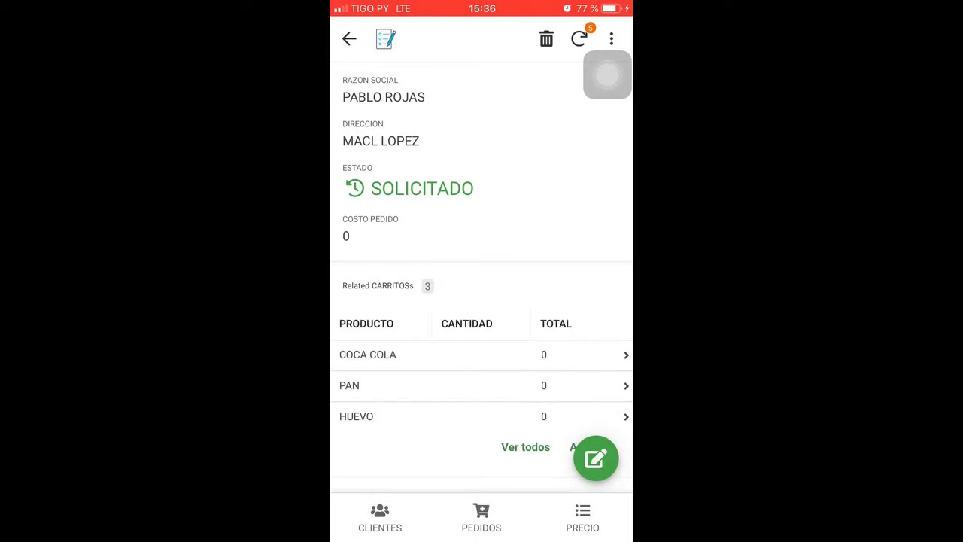
scroll(482, 335, down, 2)
click(525, 377)
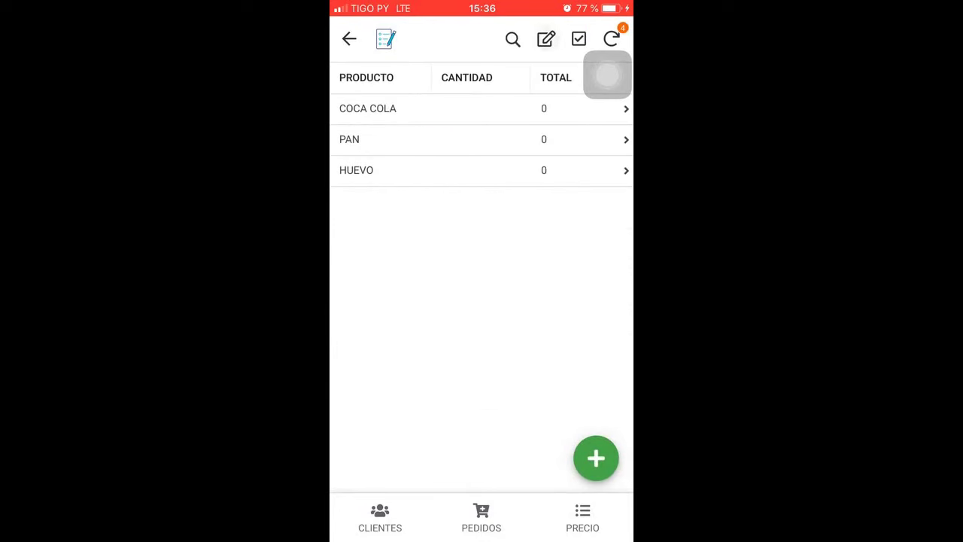
click(546, 39)
Enter quantities 2, 4 and 5 for COCA COLA, PAN and HUEVO, then save.
click(482, 108)
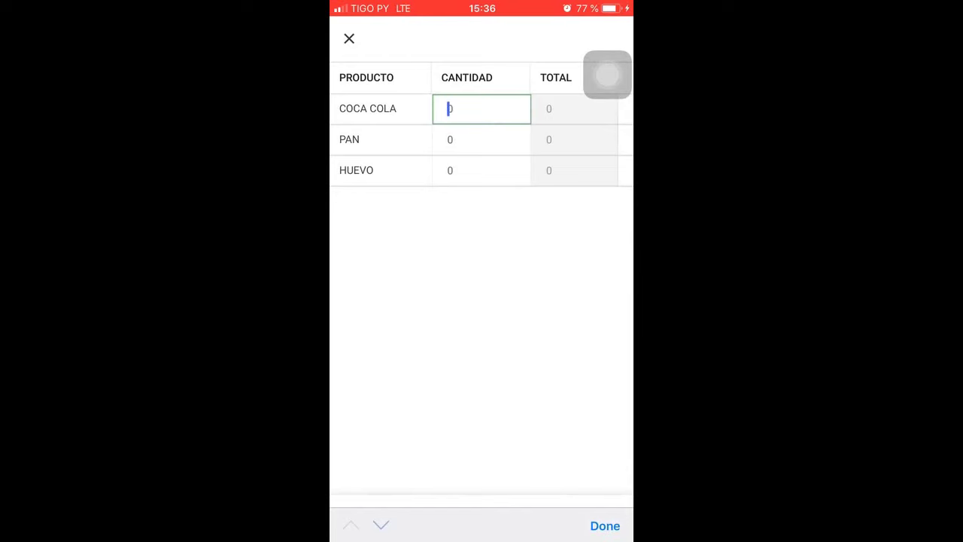
click(450, 108)
text(2)
click(482, 139)
text(4)
click(482, 170)
text(5)
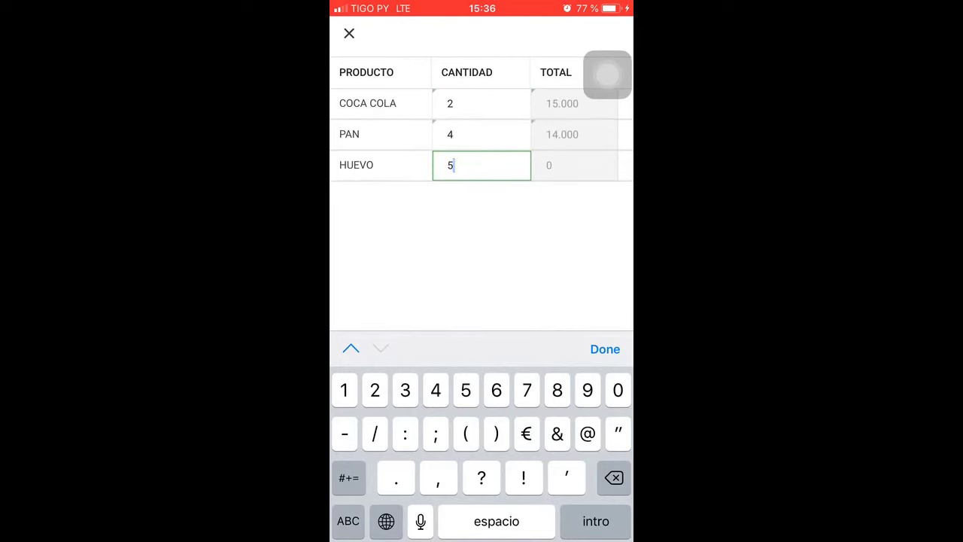
click(481, 134)
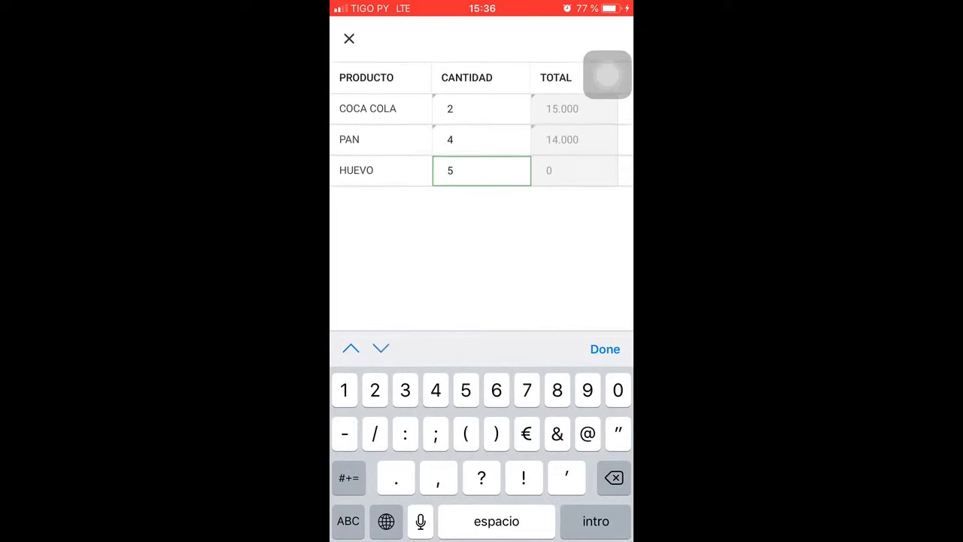
click(605, 348)
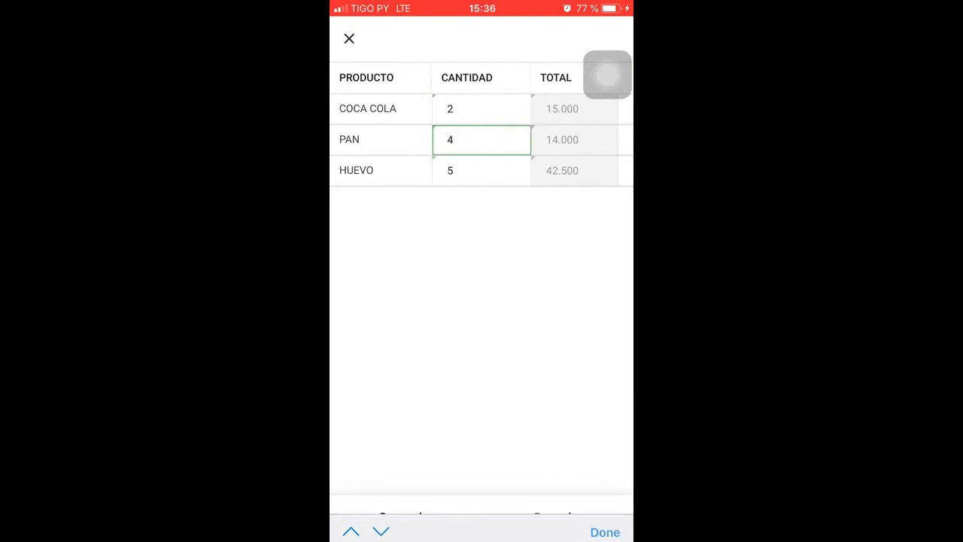
click(559, 518)
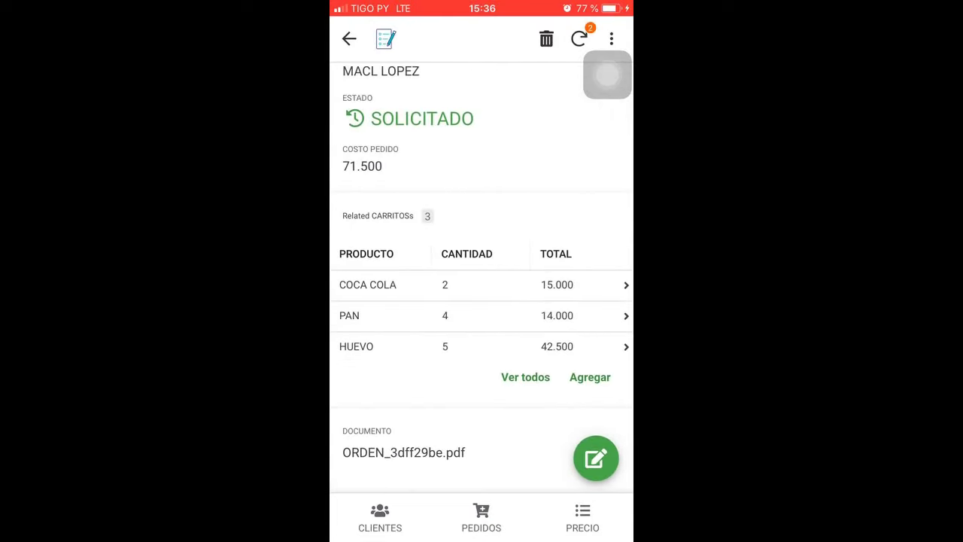
Add a SANDIA item with quantity 1 (total 11.000) to the order.
click(590, 377)
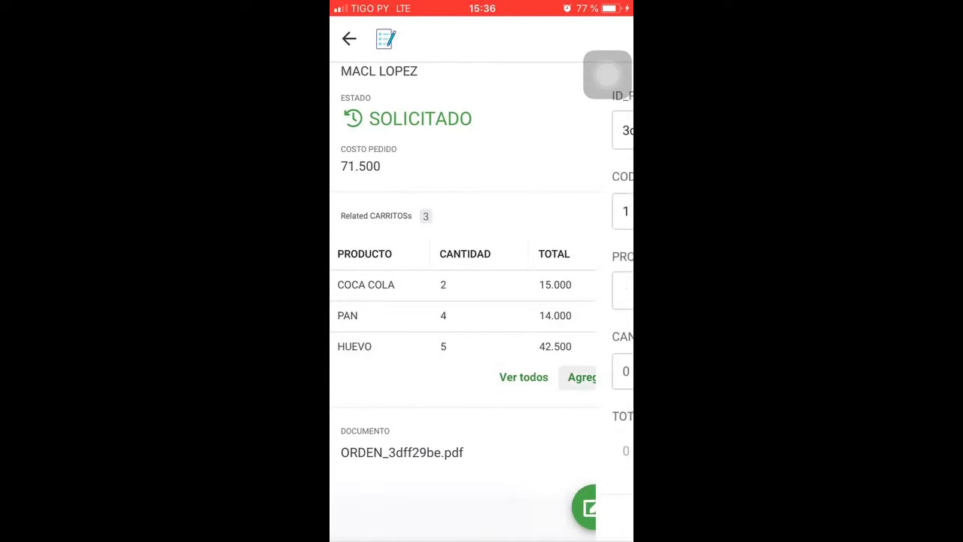
click(482, 289)
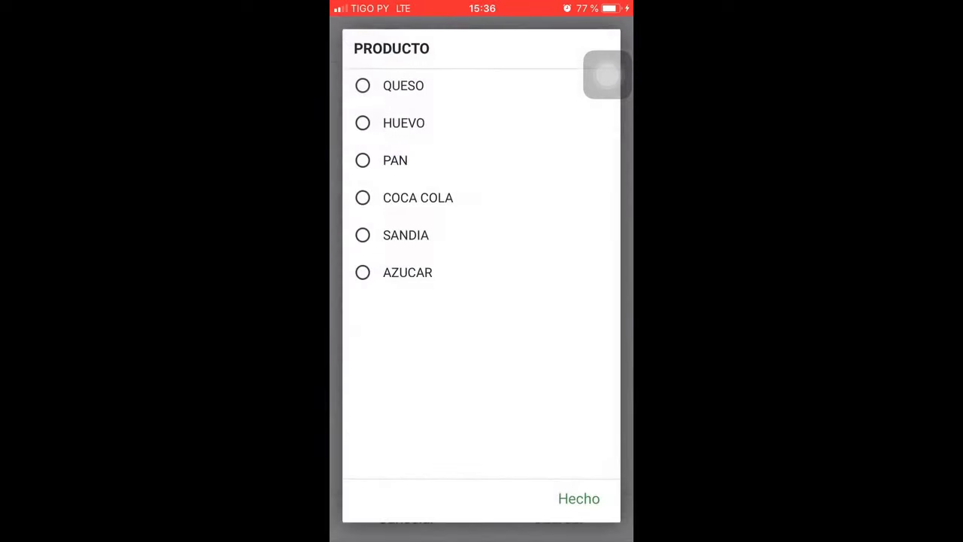
click(406, 235)
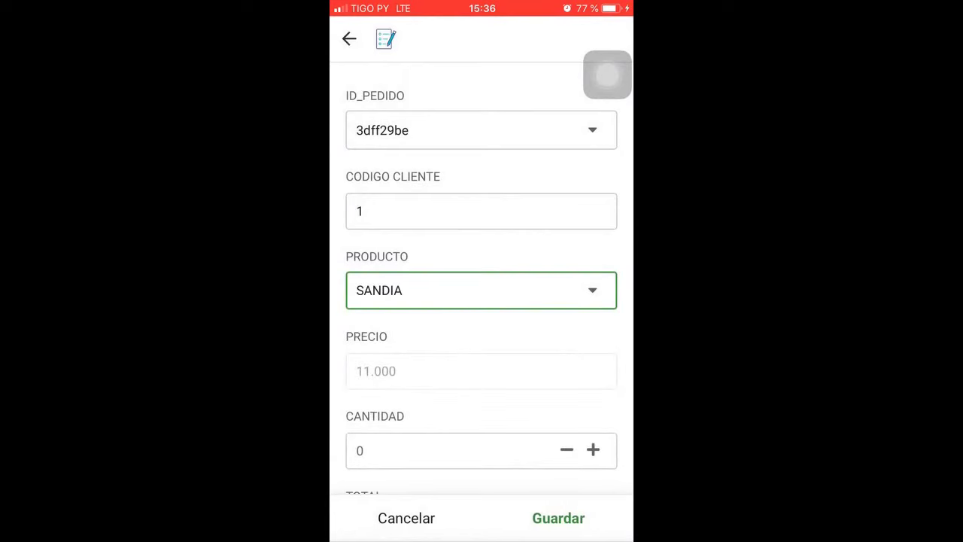
scroll(482, 301, down, 3)
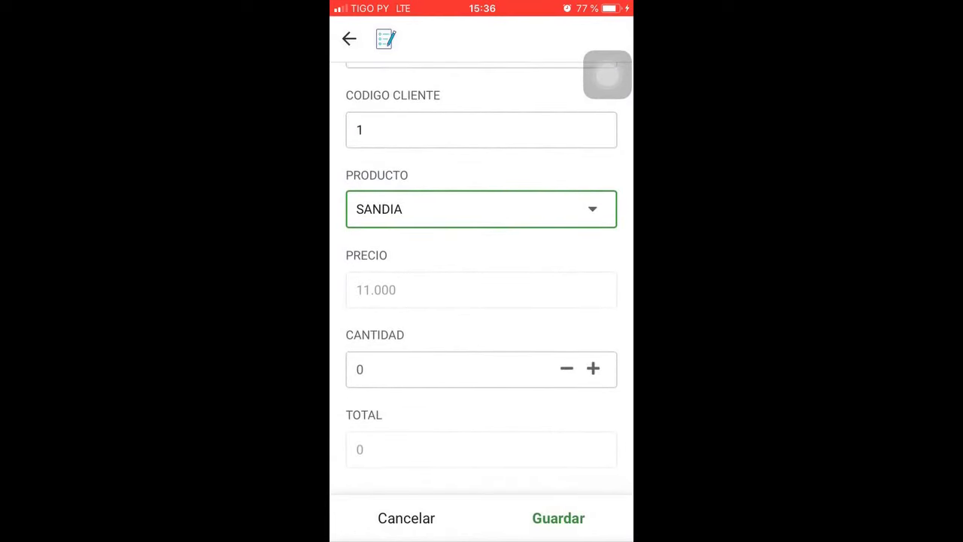
click(593, 369)
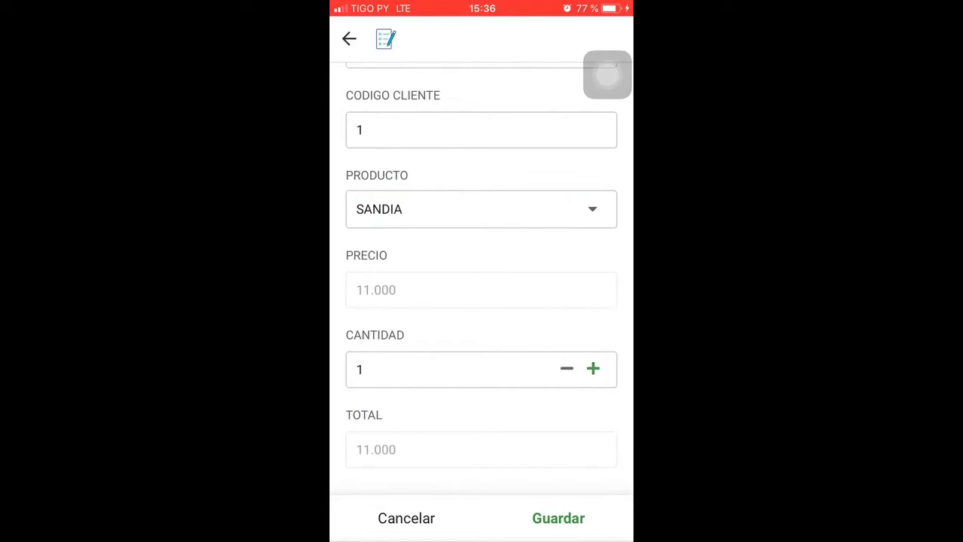
click(559, 517)
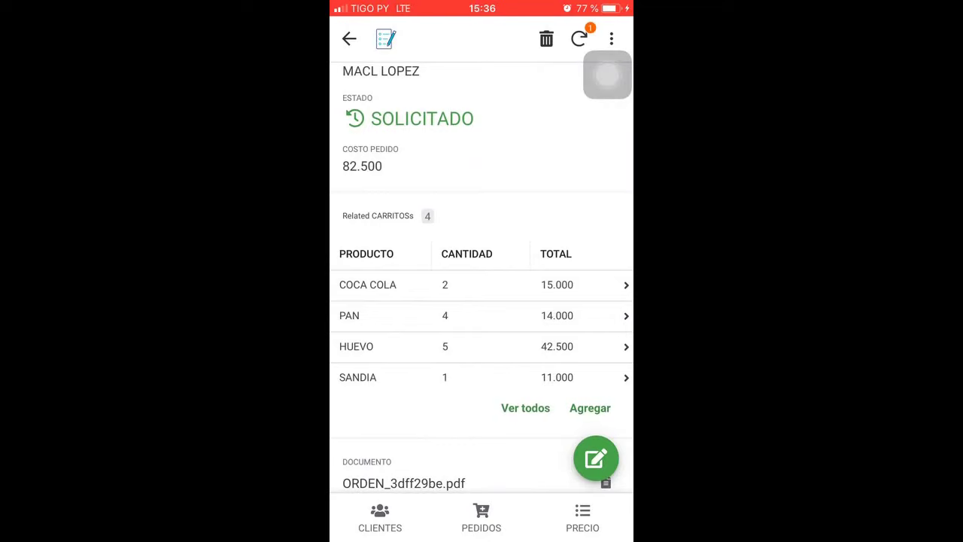
Leave the order via the CLIENTES tab to the client list.
click(380, 518)
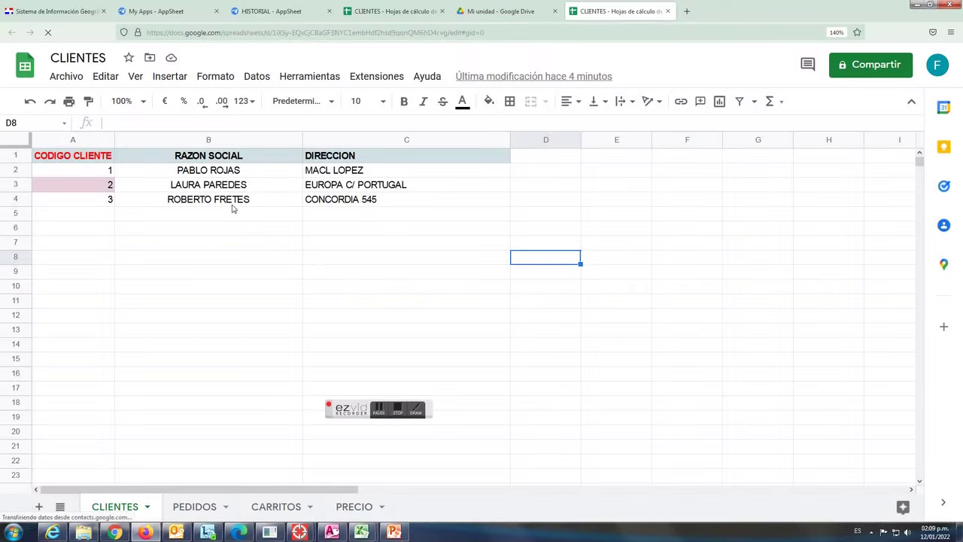
Go over the CLIENTES columns, then the PEDIDOS columns from FECHA to CONTADOR.
click(90, 157)
click(159, 158)
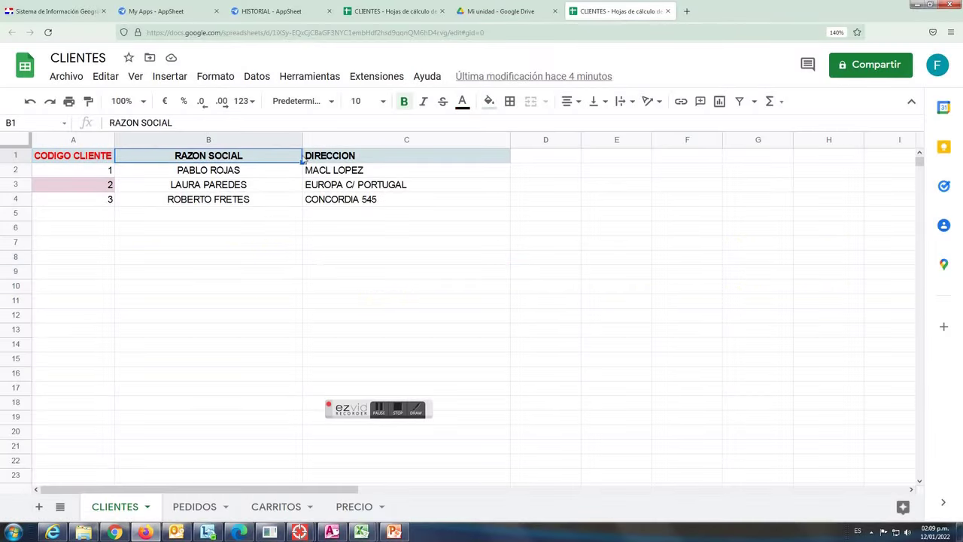
click(329, 158)
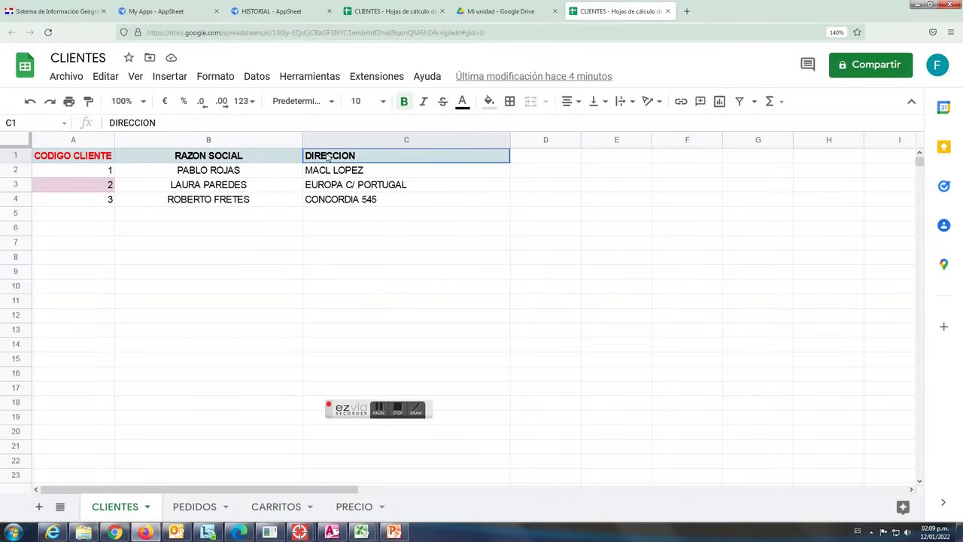
click(201, 508)
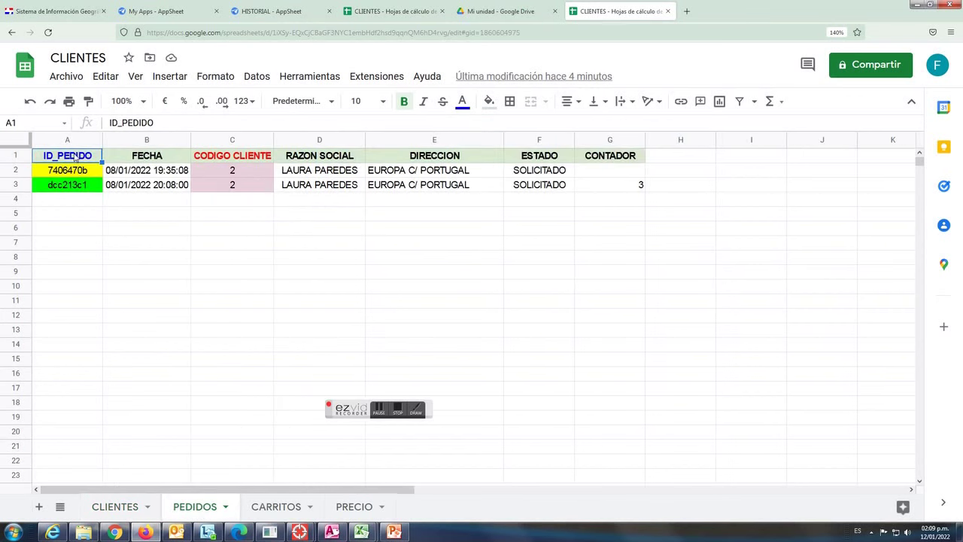
click(150, 162)
click(250, 162)
click(307, 162)
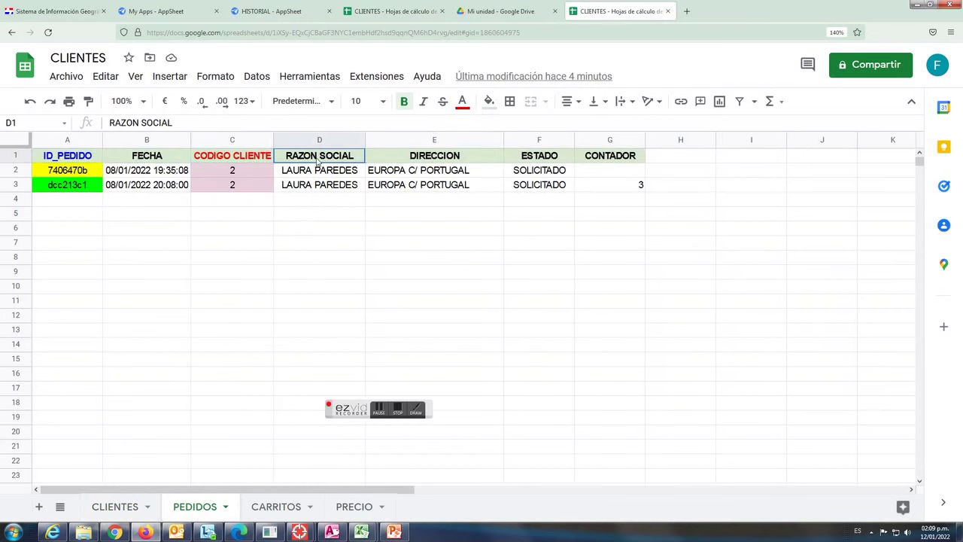
click(423, 163)
click(529, 164)
click(601, 163)
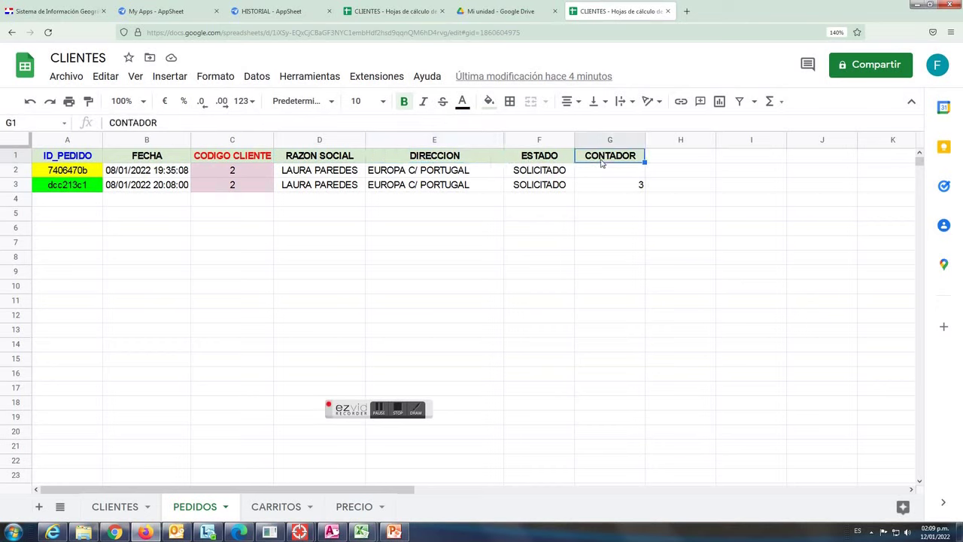
click(659, 162)
click(630, 160)
Review the CARRITOS columns ID_PEDIDO to TOTAL and compare ID_PEDIDO with PEDIDOS.
click(280, 509)
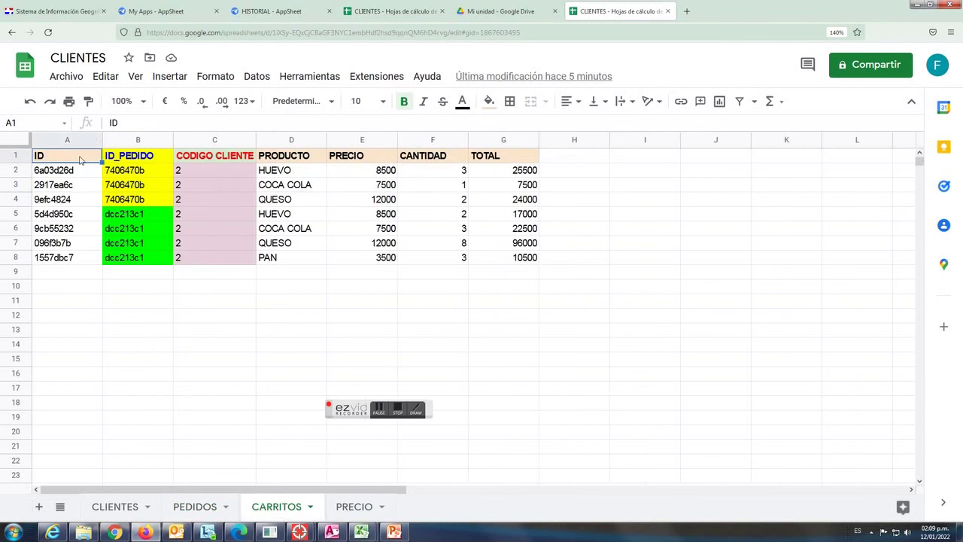
click(124, 160)
click(225, 160)
click(273, 159)
click(350, 161)
click(428, 161)
click(486, 161)
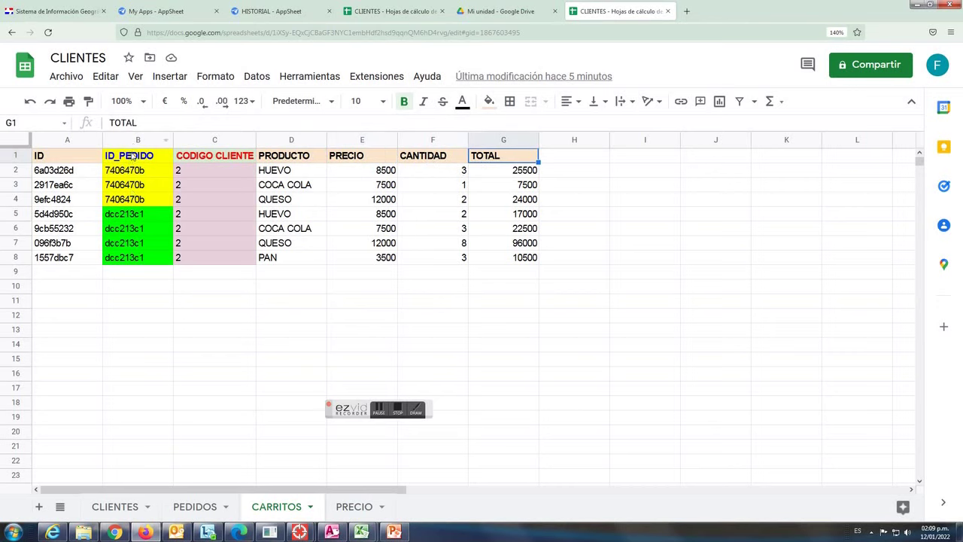
click(130, 154)
click(194, 507)
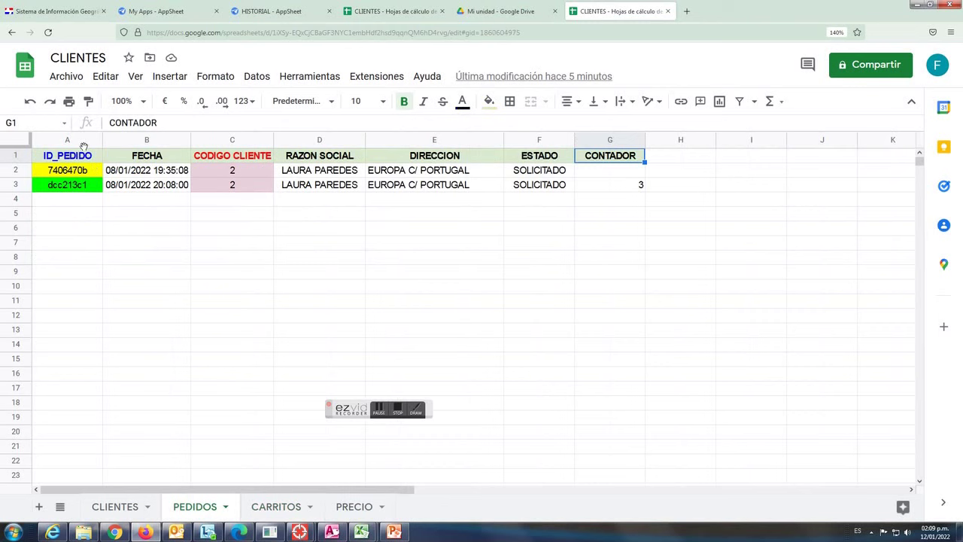
click(73, 159)
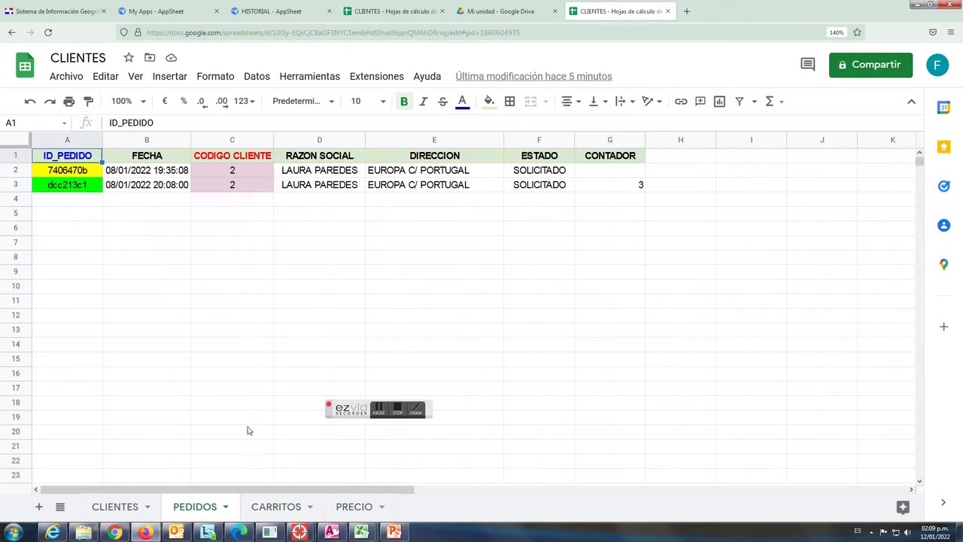
Check PRECIO's products and prices, like AZUCAR 2500 and SANDIA 11000, then return to CLIENTES.
click(346, 506)
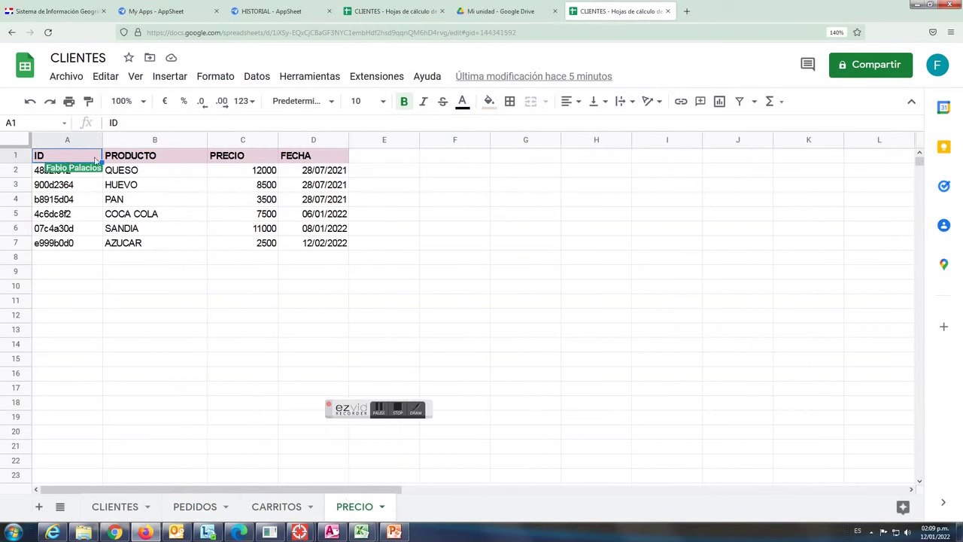
click(134, 162)
click(226, 162)
click(306, 160)
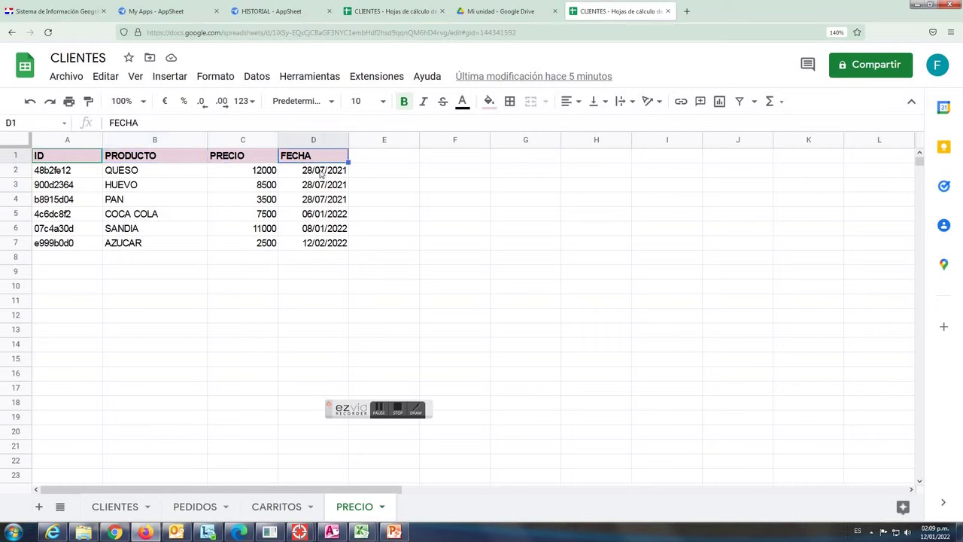
click(147, 172)
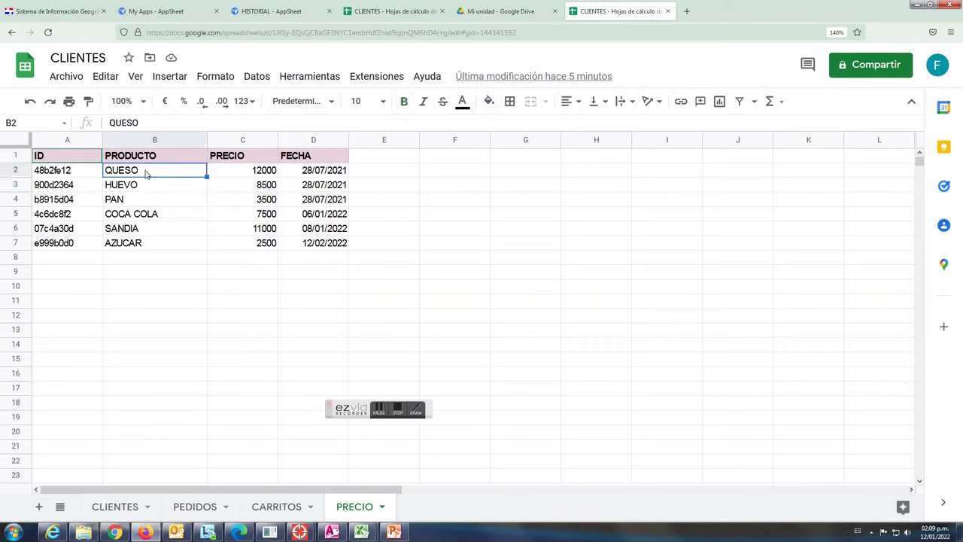
click(143, 248)
click(240, 247)
click(209, 228)
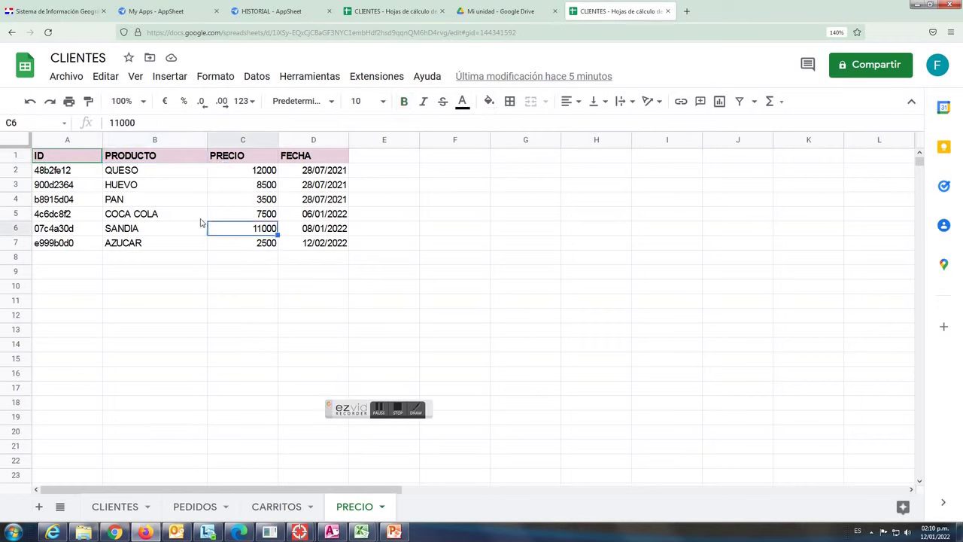
click(197, 217)
click(120, 506)
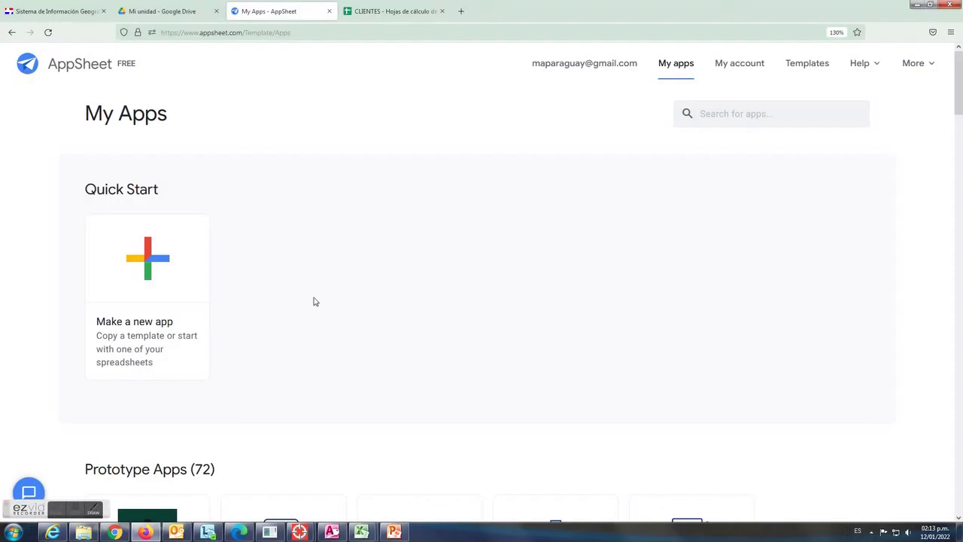
Search My Apps for HIST and open the HISTORIAL app.
text(HIST)
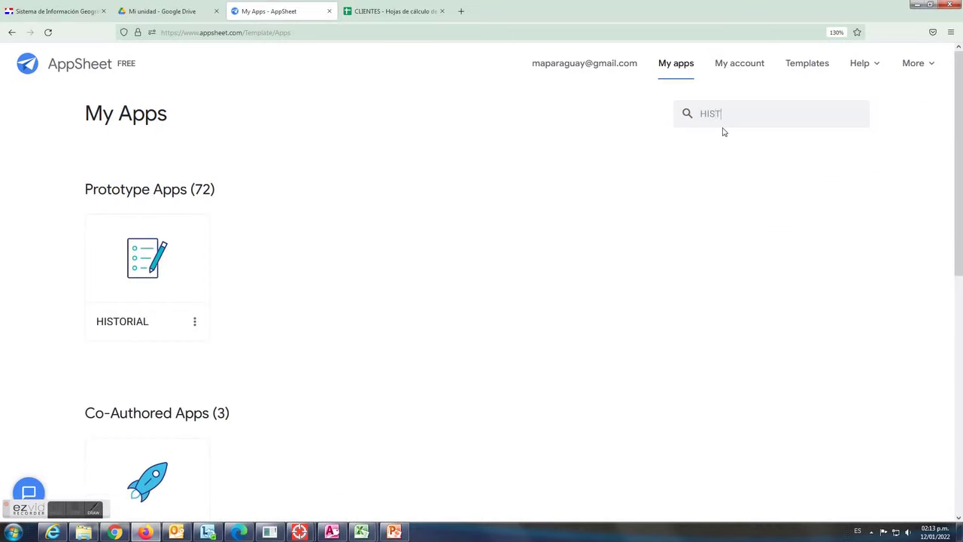
click(186, 242)
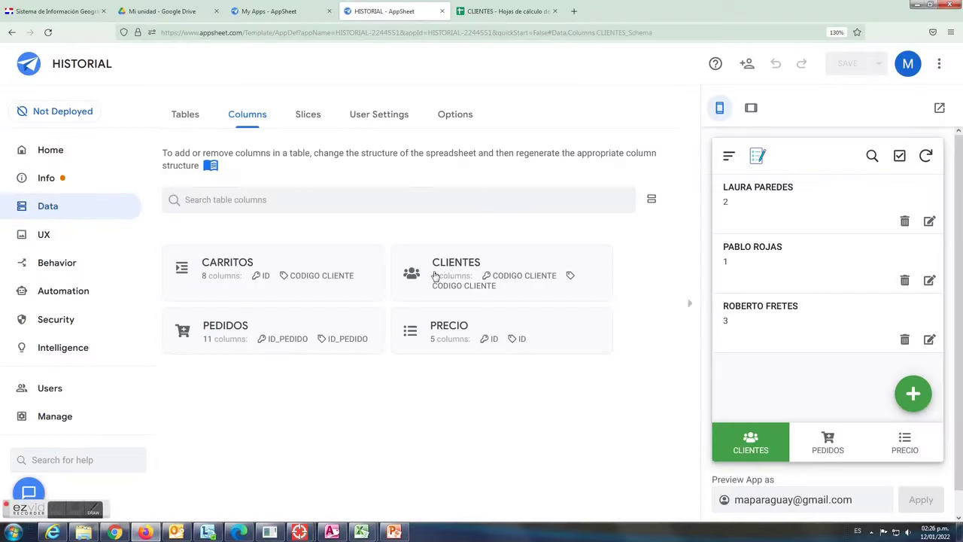
Expand the CLIENTES table card to list its columns.
click(435, 275)
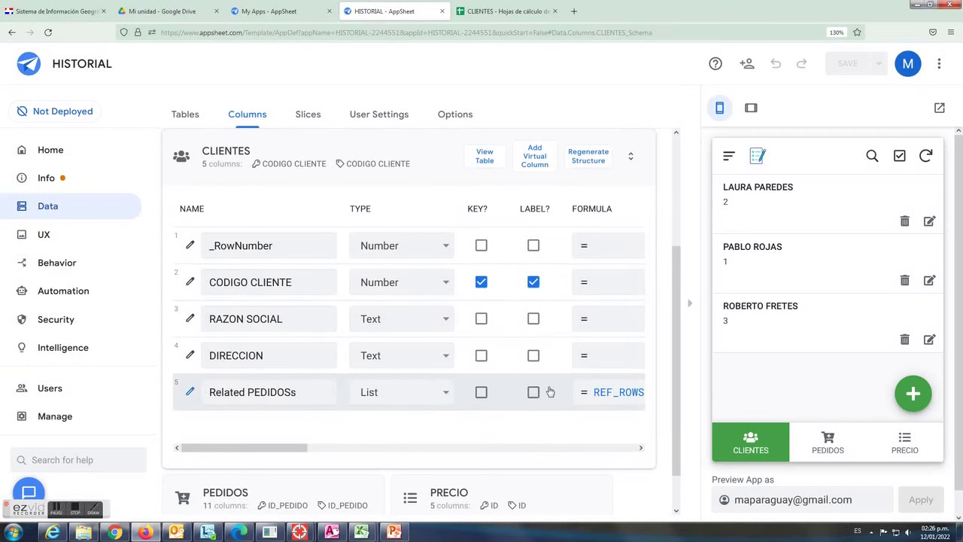
Review the Related PEDIDOSs formula linking PEDIDOS by CODIGO CLIENTE, then collapse CLIENTES.
click(603, 392)
drag(288, 164, 249, 164)
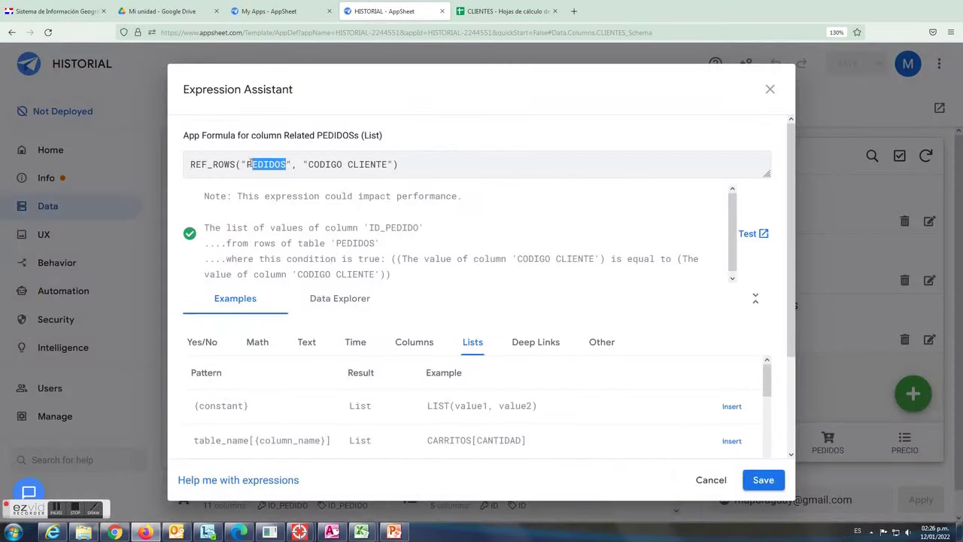
drag(388, 164, 319, 165)
click(770, 89)
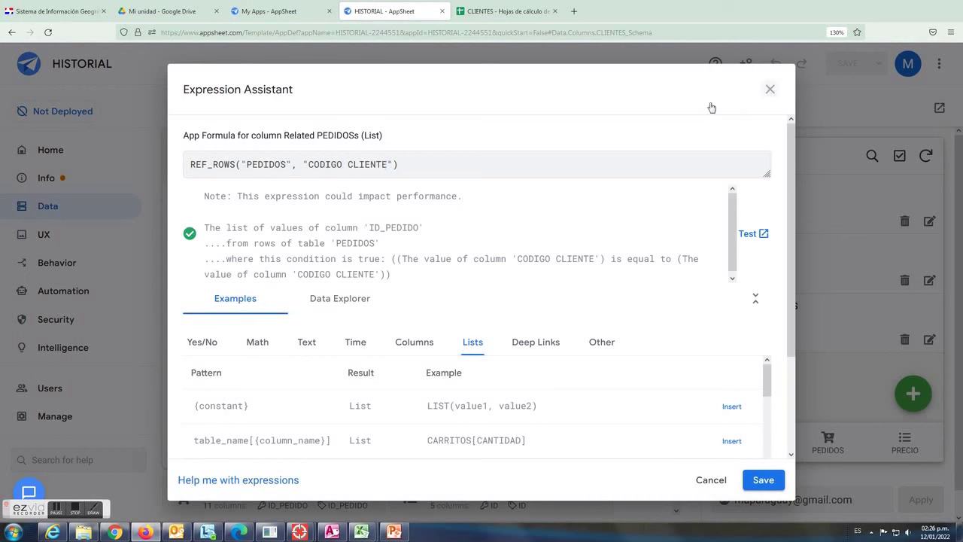
click(408, 156)
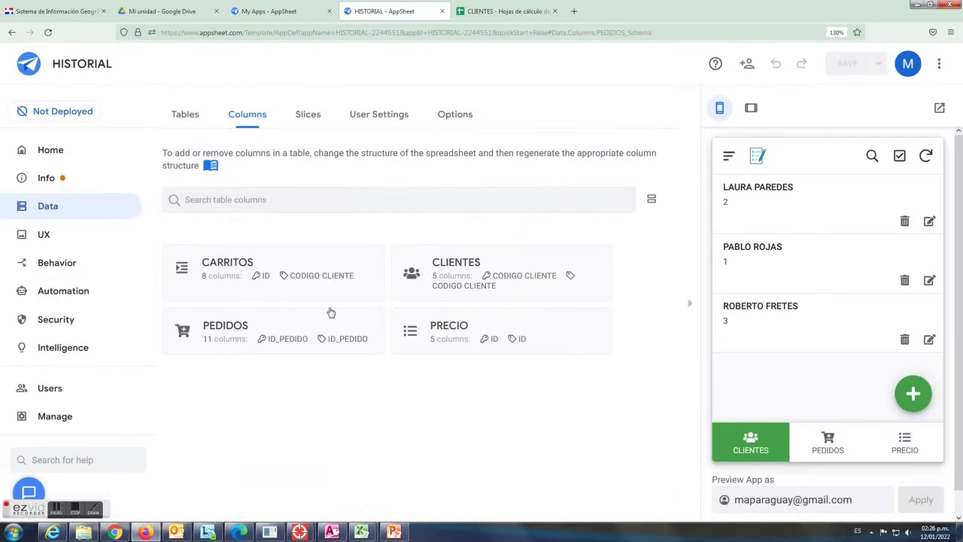
Expand PEDIDOS and check ID_PEDIDO's UNIQUEID() initial value and CODIGO CLIENTE settings.
click(327, 312)
click(199, 274)
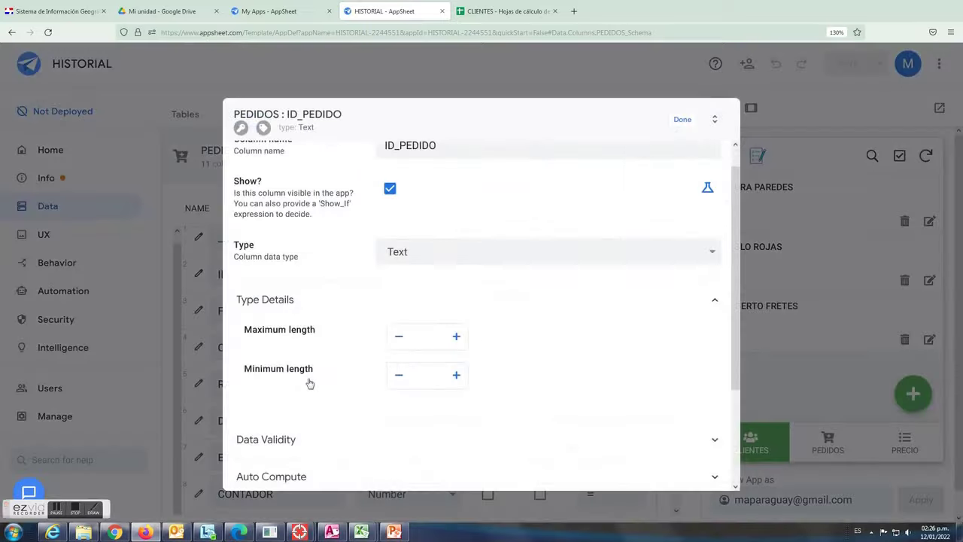
scroll(308, 381, down, 2)
click(272, 370)
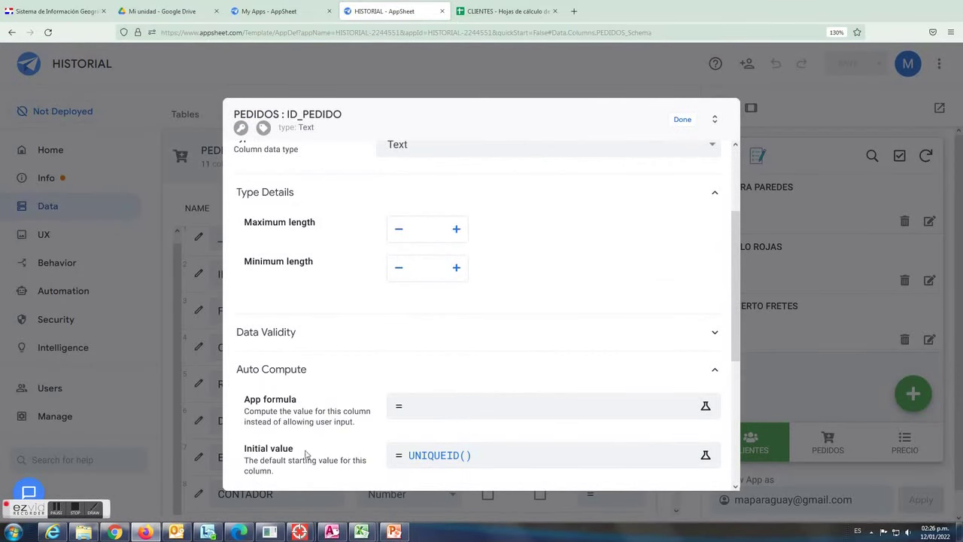
click(682, 120)
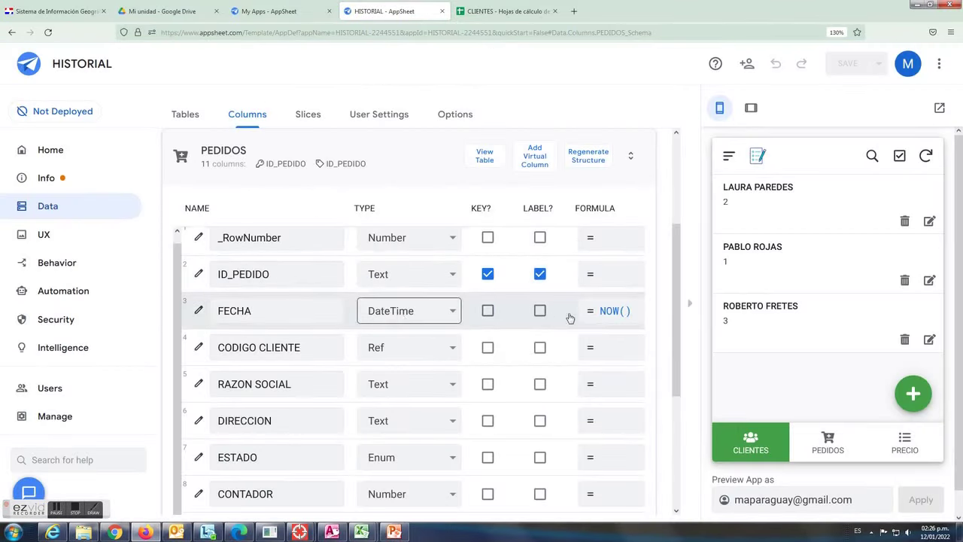
click(198, 347)
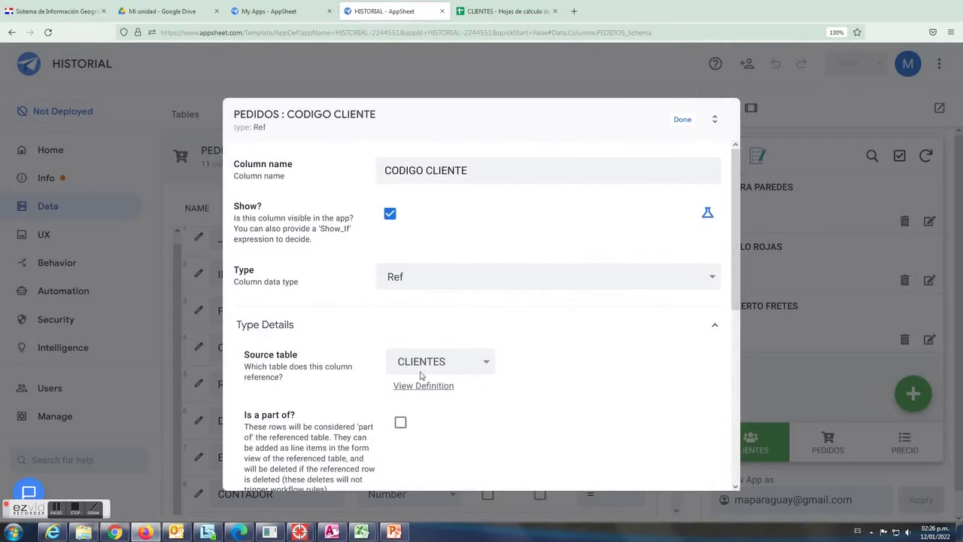
scroll(331, 354, down, 5)
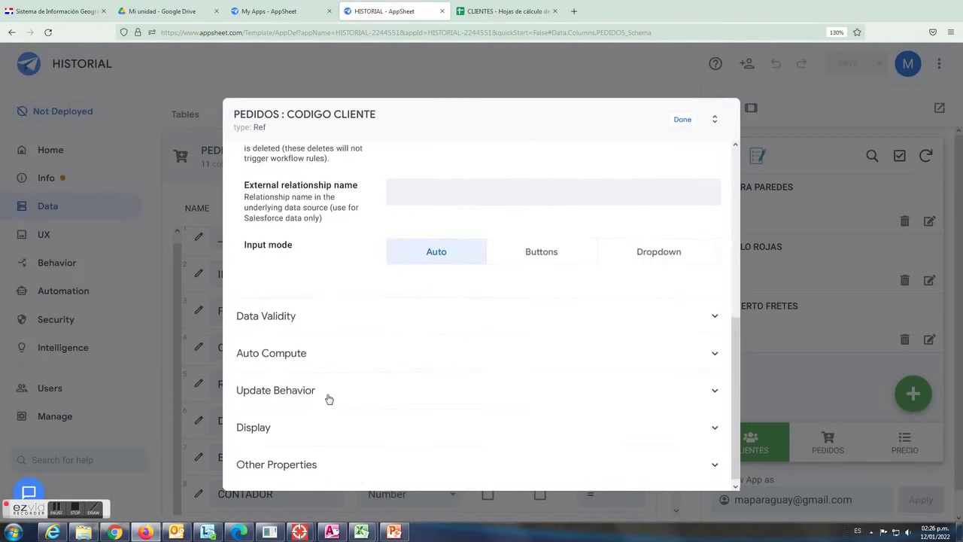
click(678, 121)
Inspect the RAZON SOCIAL column's initial value formula without changing it.
click(198, 384)
click(278, 352)
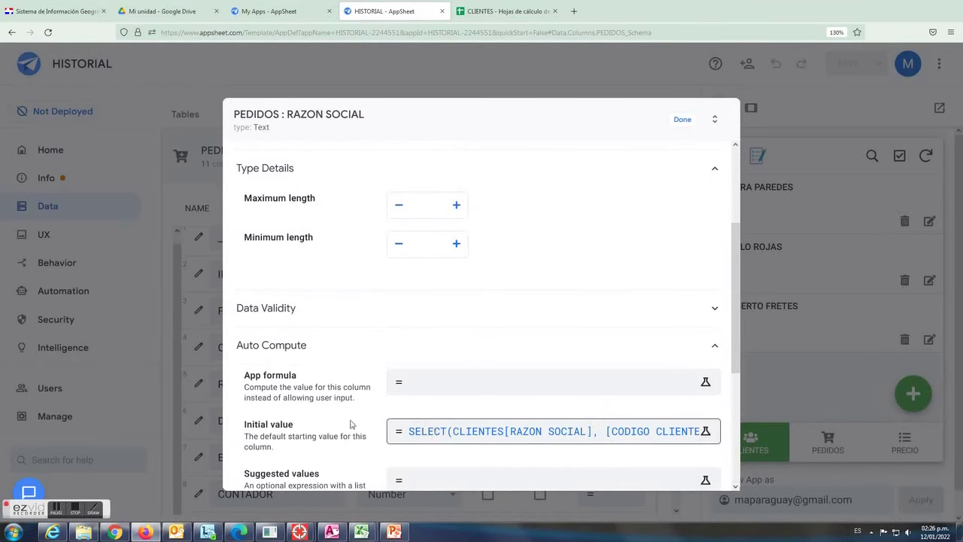
click(468, 438)
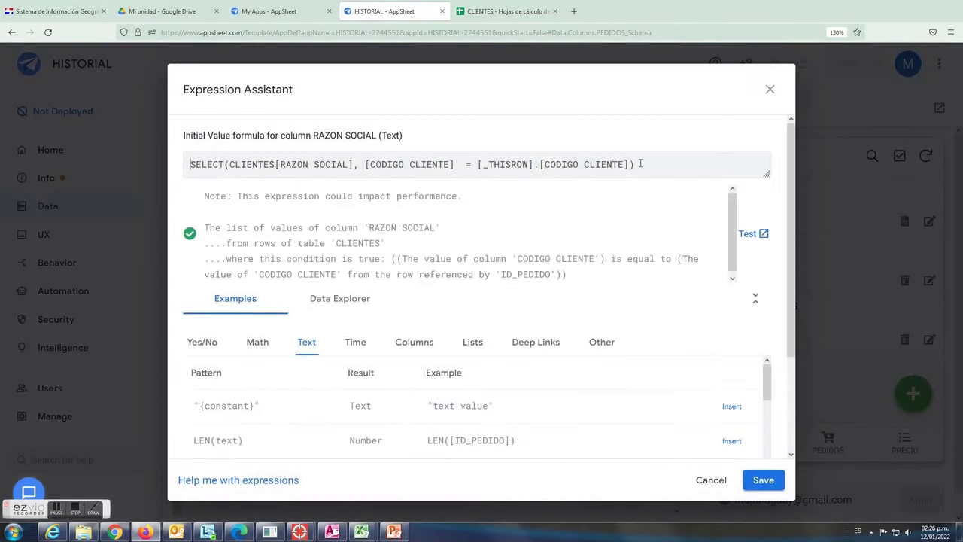
drag(640, 164, 190, 164)
click(768, 91)
click(768, 91)
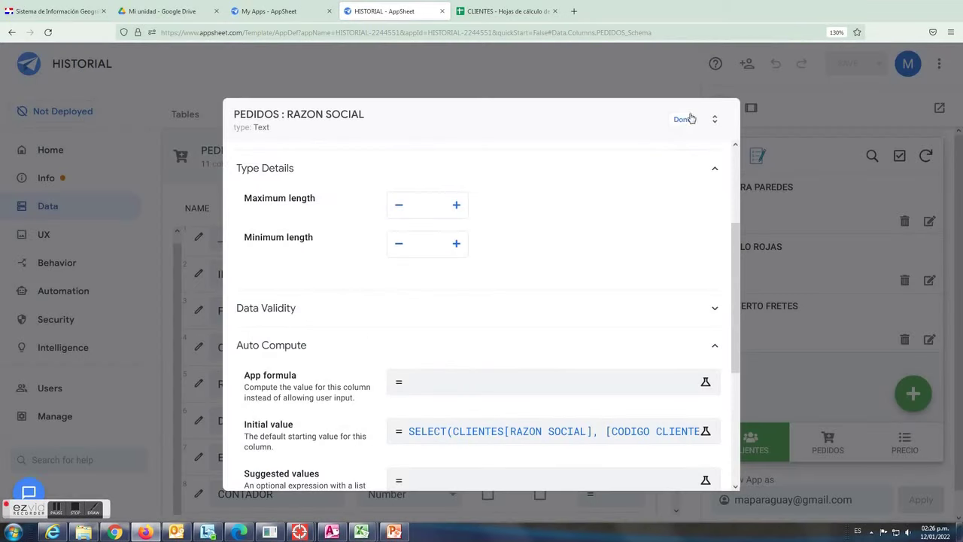
click(686, 118)
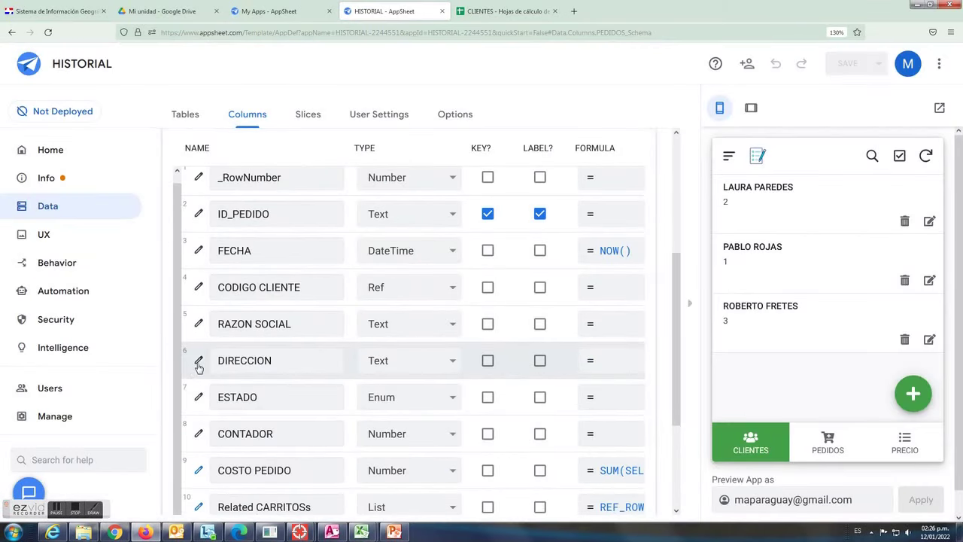
Inspect the DIRECCION column's initial value formula pulling from CLIENTES.
click(199, 364)
scroll(285, 410, down, 2)
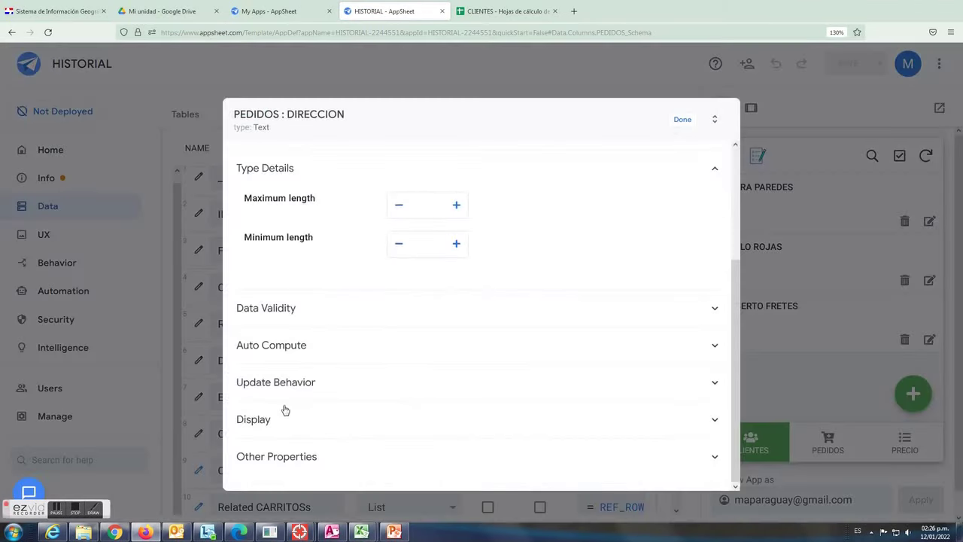
click(285, 346)
click(425, 432)
drag(275, 164, 629, 164)
key(ctrl+a)
click(768, 90)
click(680, 119)
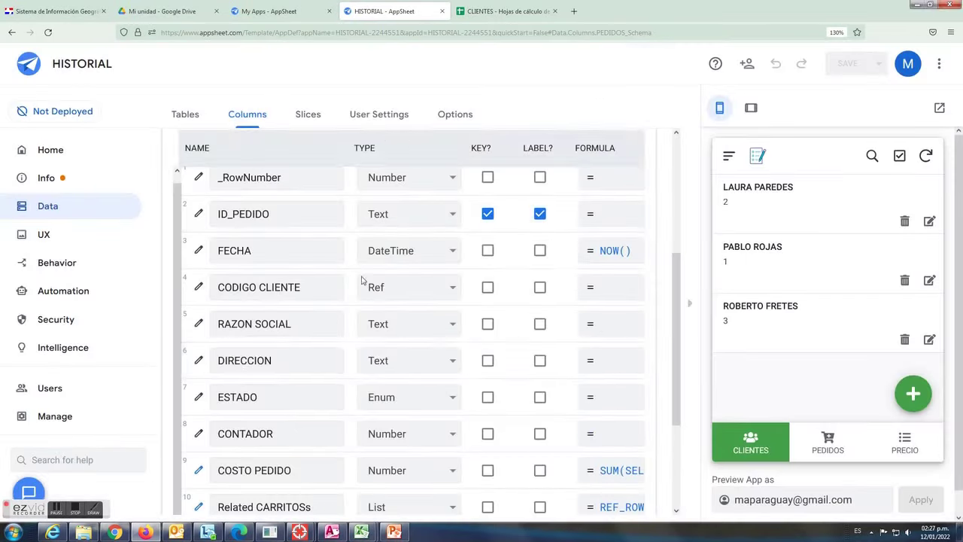
Look over the ESTADO column settings, then open CONTADOR's settings.
scroll(338, 316, down, 1)
click(199, 337)
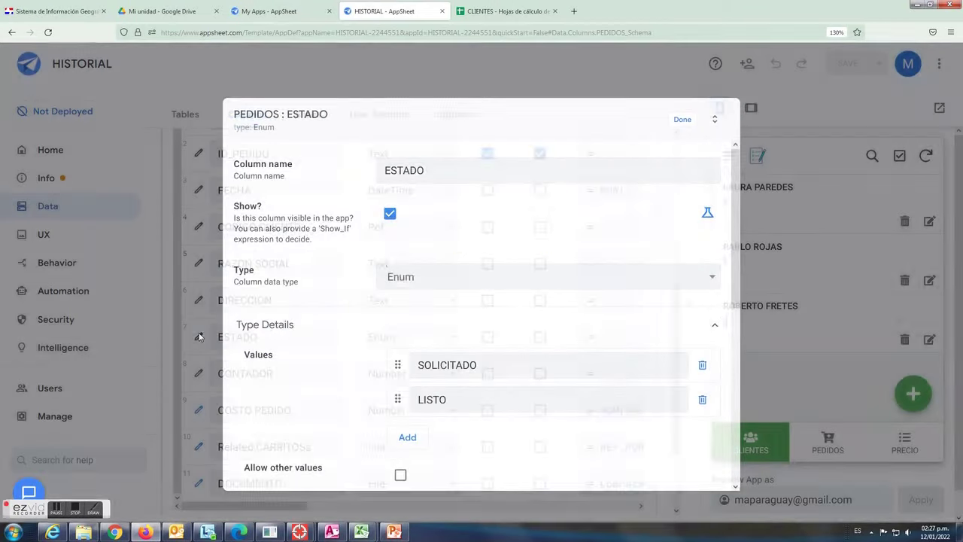
click(677, 121)
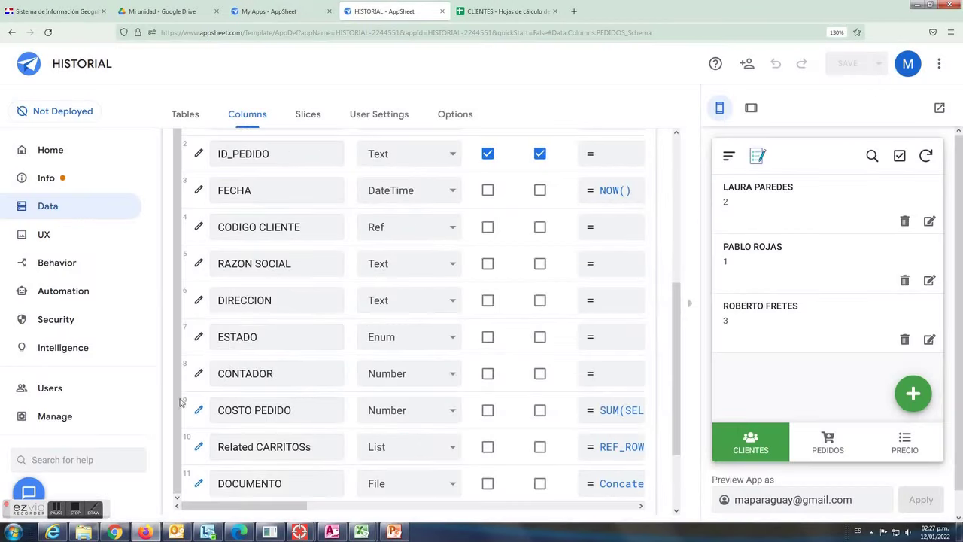
click(200, 374)
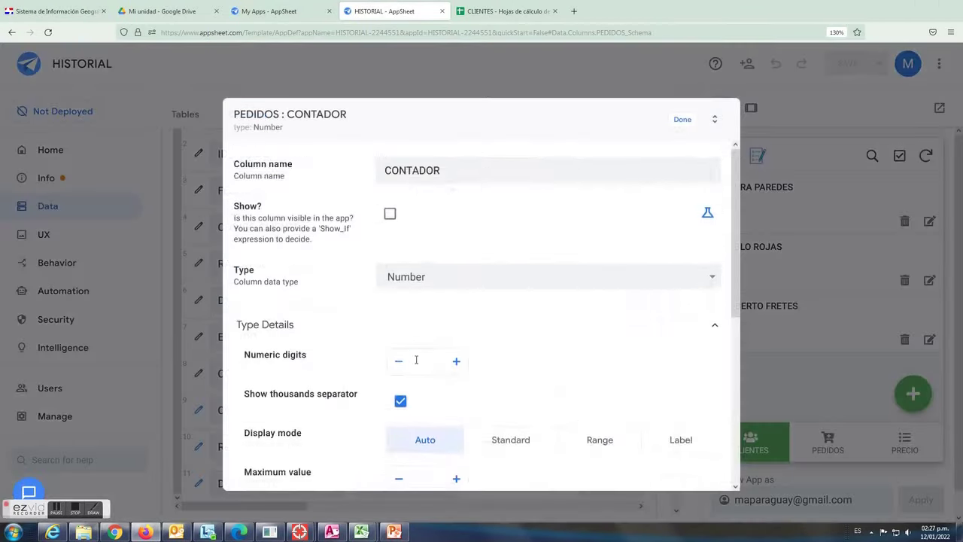
Review CONTADOR's computed value and data validity settings, then close it.
scroll(308, 402, down, 3)
scroll(284, 420, down, 1)
click(287, 397)
scroll(346, 435, down, 3)
scroll(331, 316, up, 3)
click(283, 358)
click(683, 121)
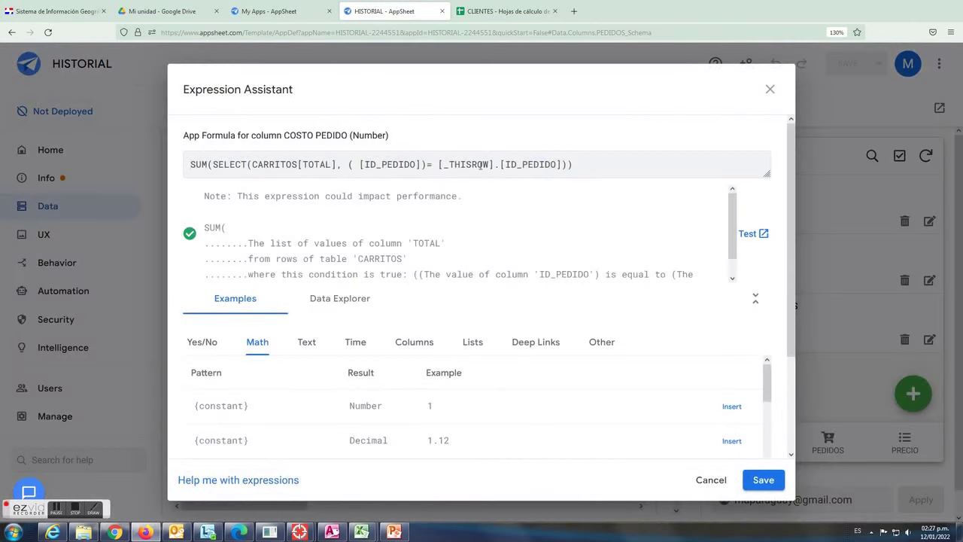
Inspect the COSTO PEDIDO sum formula over the CARRITOS table.
triple_click(481, 164)
click(278, 164)
double_click(273, 164)
click(770, 89)
Check the DOCUMENTO Concatenate PDF-path formula, then collapse the PEDIDOS column list.
scroll(380, 366, down, 2)
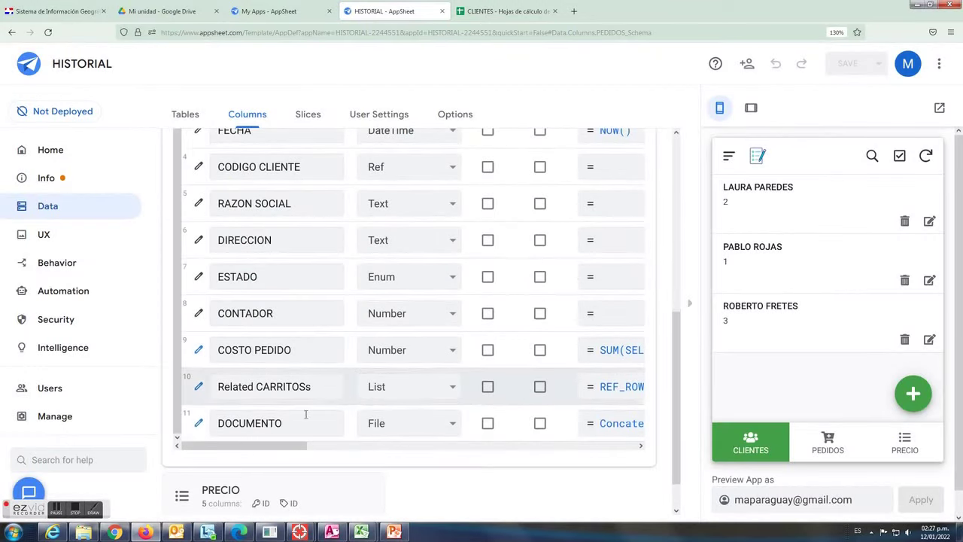
click(199, 423)
click(513, 216)
drag(684, 162, 79, 160)
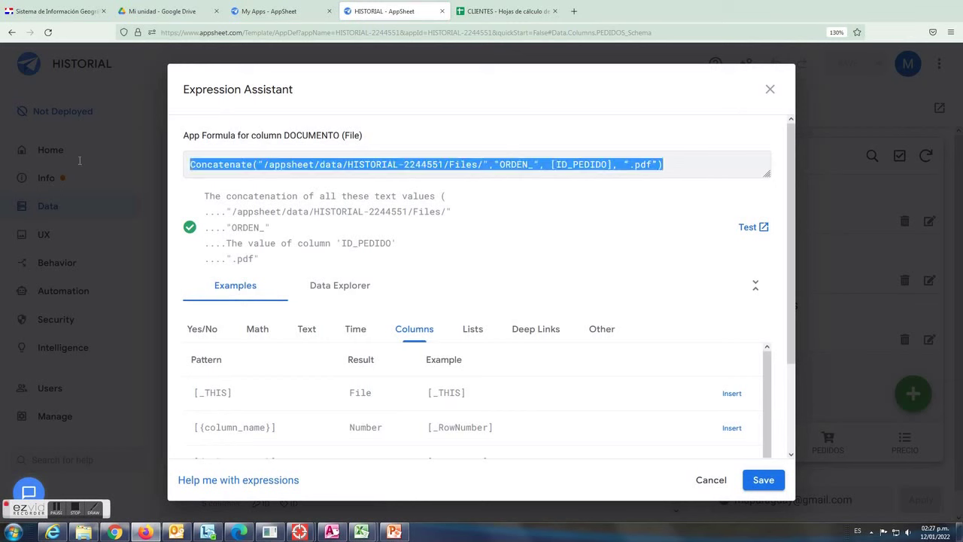
click(768, 91)
key(Escape)
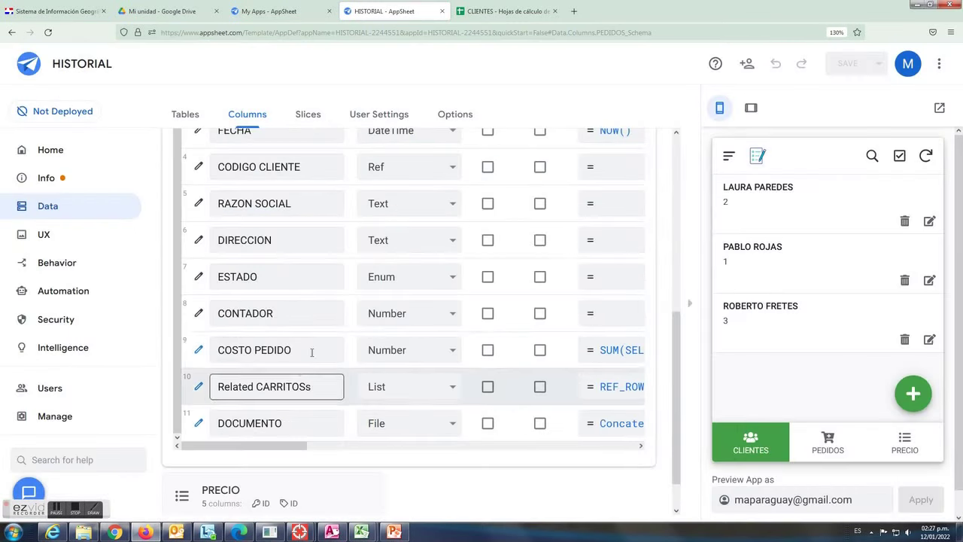
scroll(313, 354, up, 5)
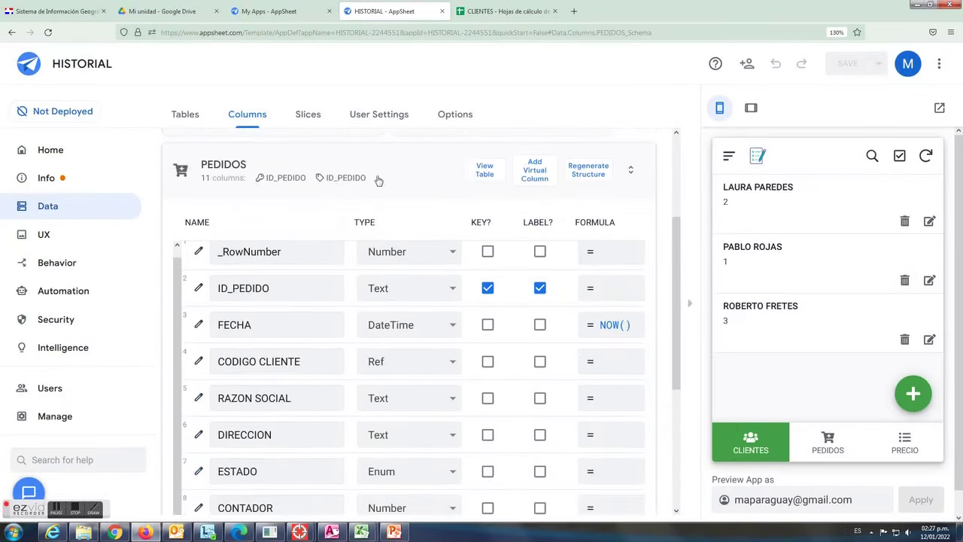
click(376, 179)
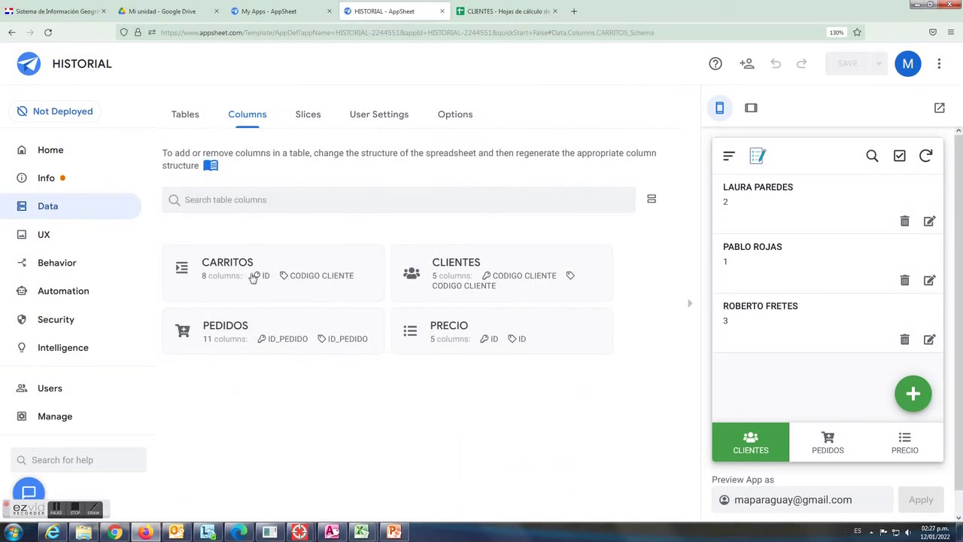
Expand CARRITOS and check the ID column's UNIQUEID() initial value.
click(252, 277)
click(269, 286)
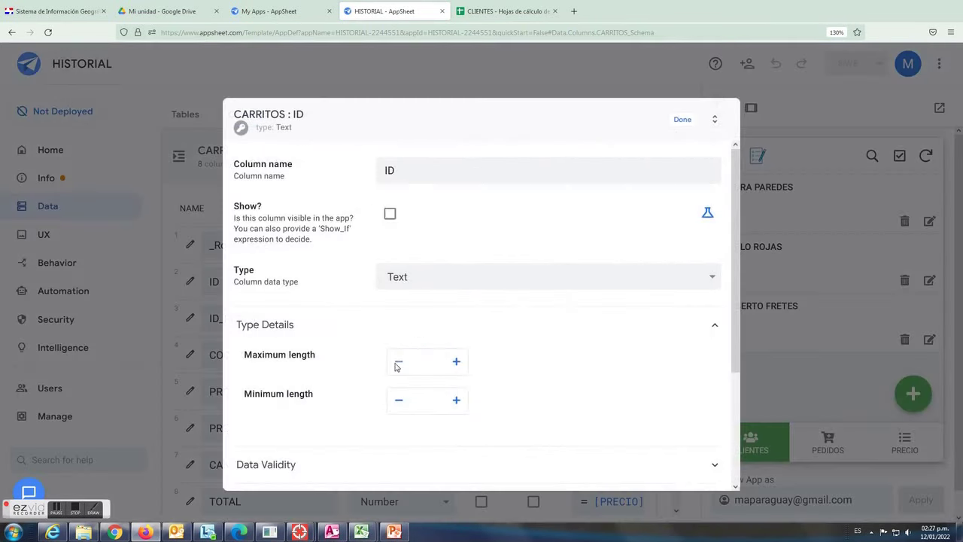
scroll(277, 341, down, 2)
click(278, 344)
click(683, 120)
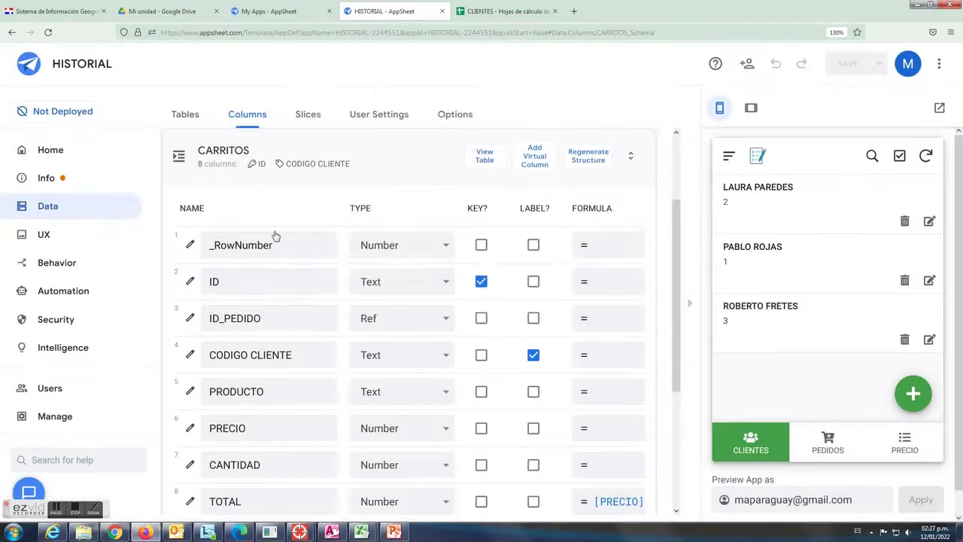
Open ID_PEDIDO's Ref settings and compare the CARRITOS and PEDIDOS sheets in Google Sheets.
click(189, 318)
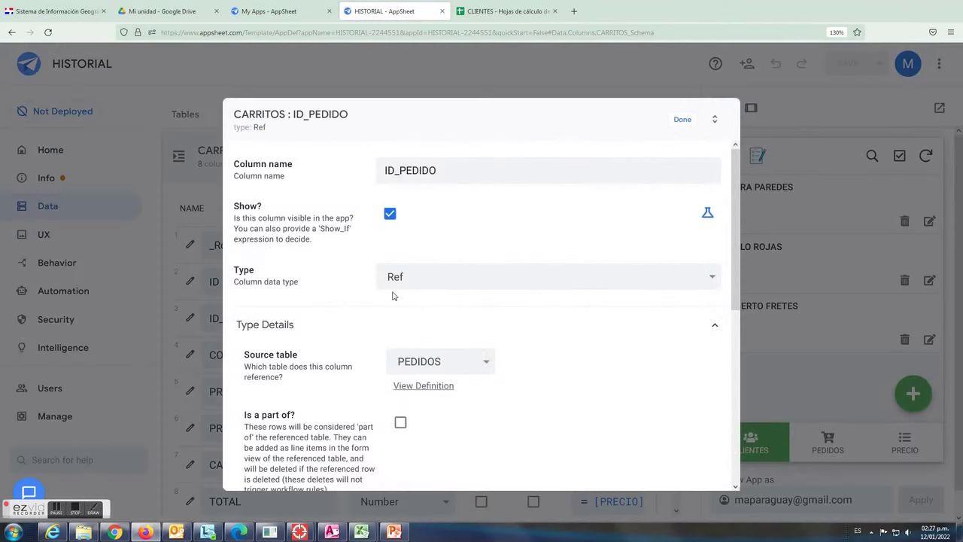
click(504, 12)
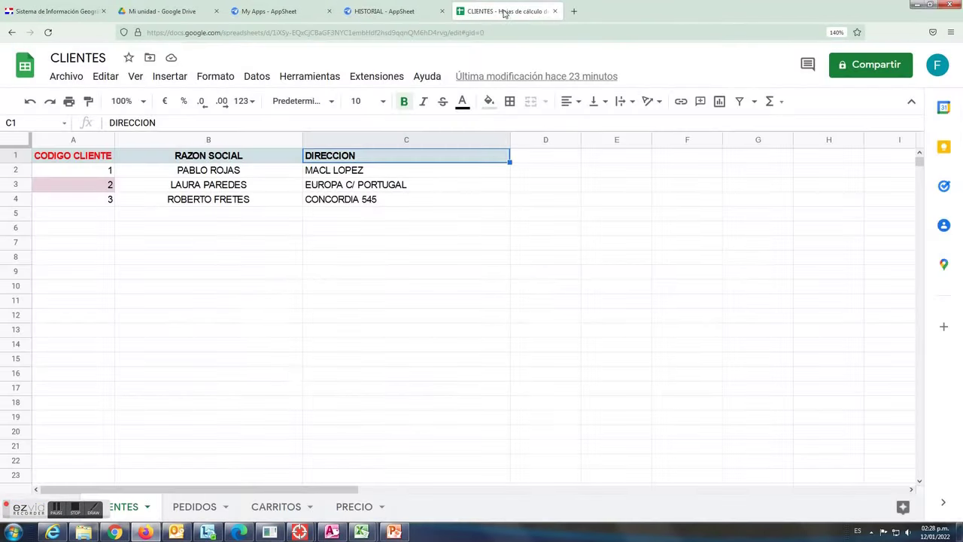
click(277, 508)
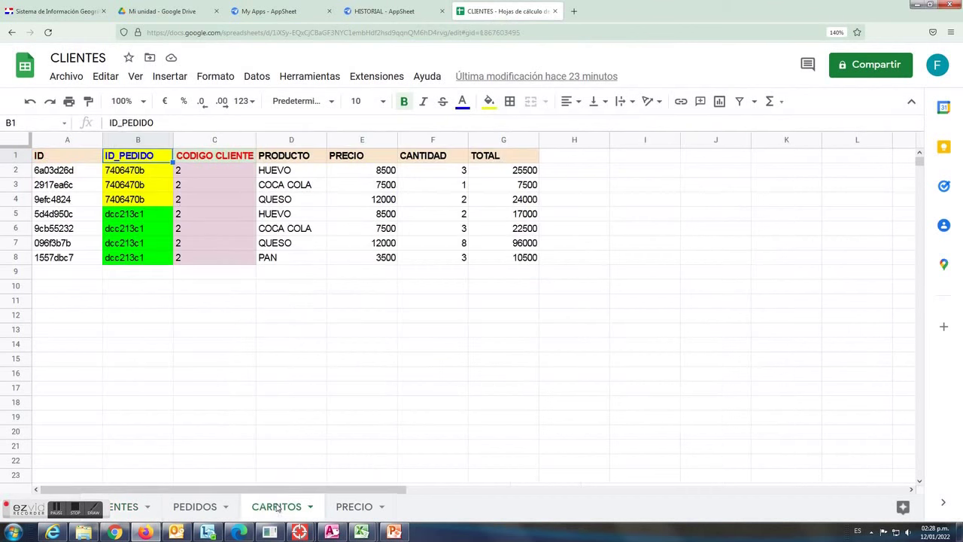
click(133, 174)
click(192, 506)
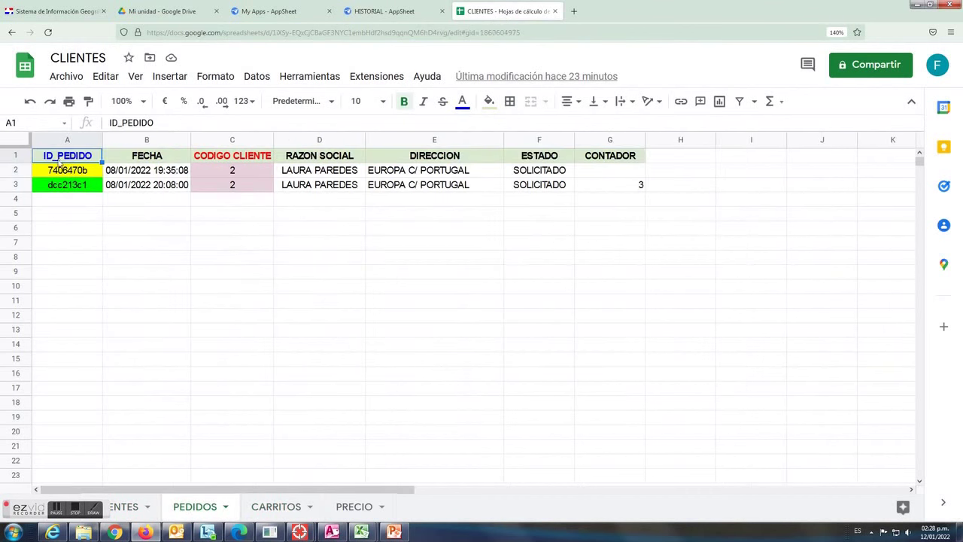
click(376, 10)
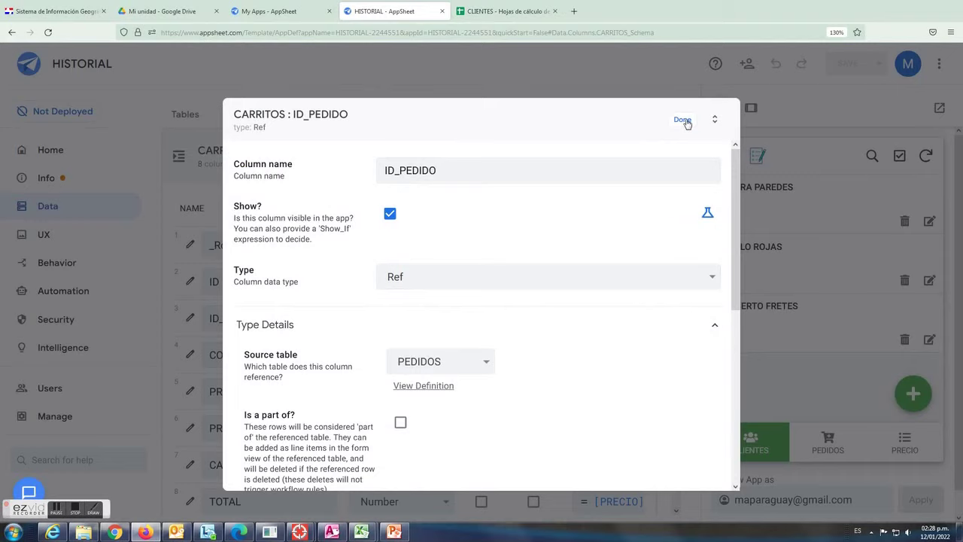
Inspect CODIGO CLIENTE's initial value, a LOOKUP from PEDIDOS by ID_PEDIDO, without changing it.
click(682, 120)
scroll(195, 379, down, 1)
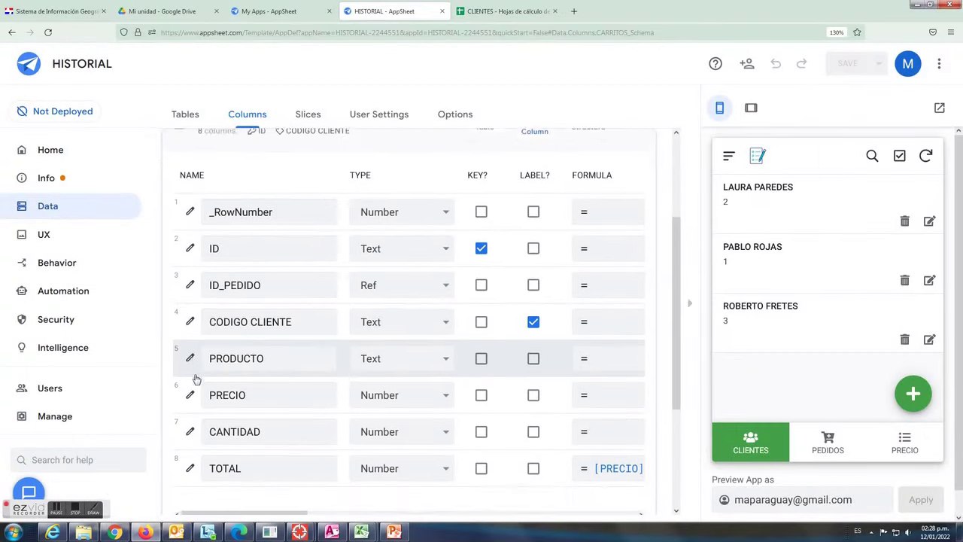
click(192, 298)
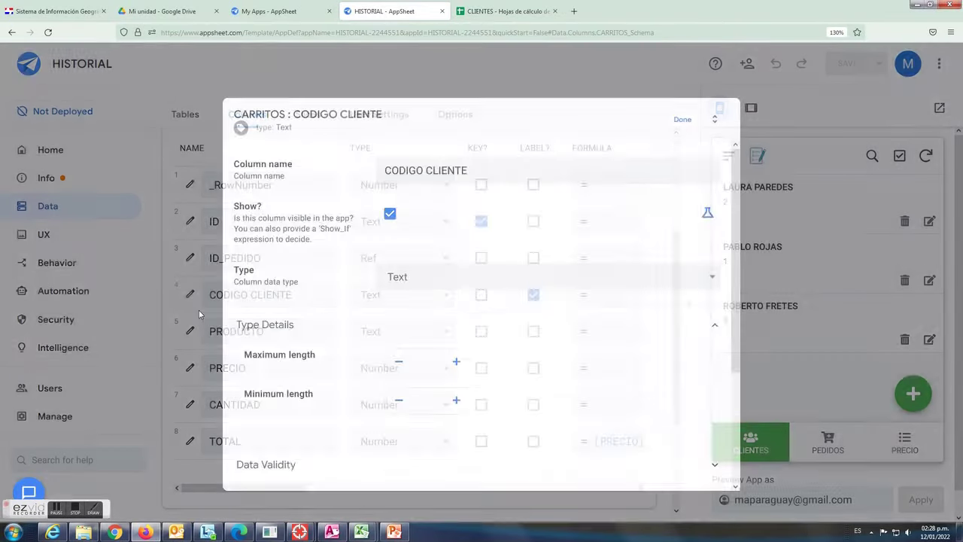
scroll(293, 401, down, 2)
click(275, 346)
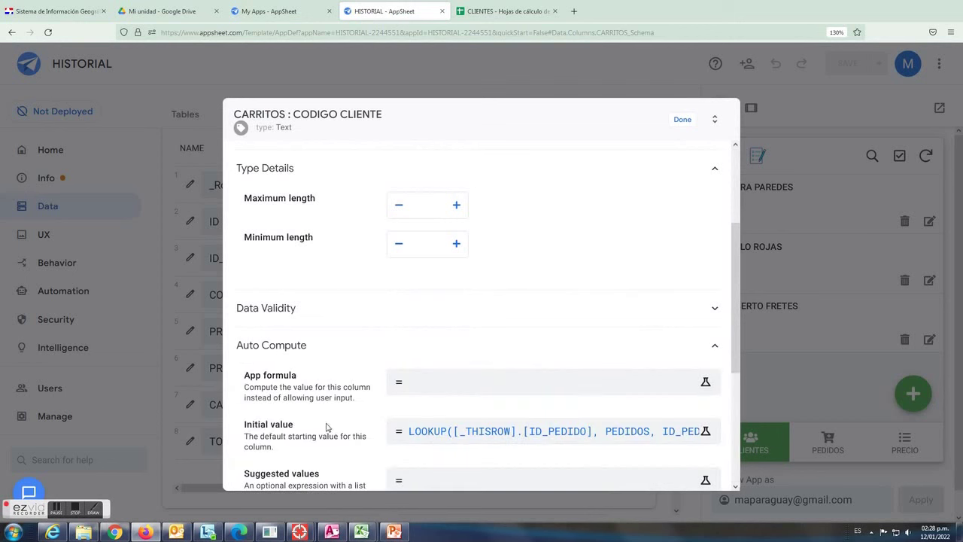
click(446, 440)
drag(190, 164, 573, 165)
click(621, 166)
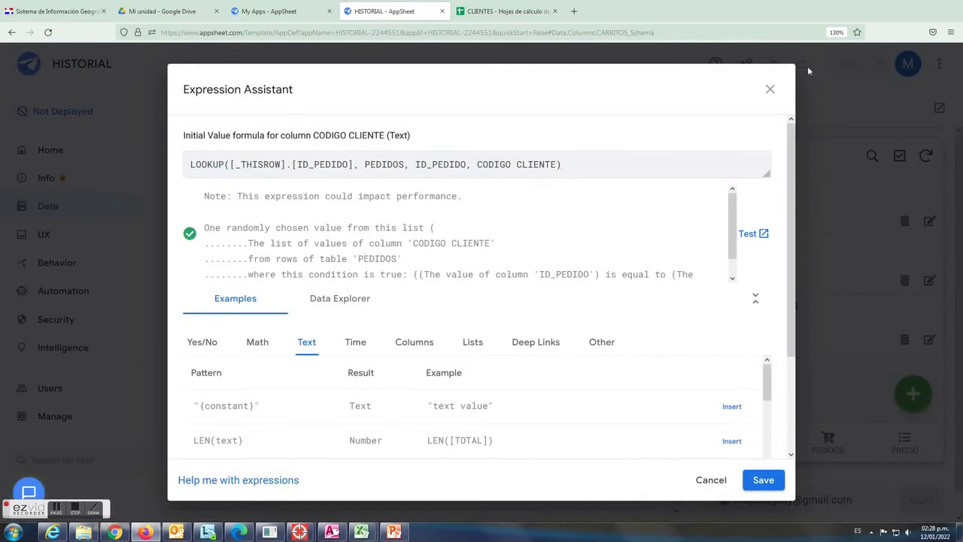
click(771, 89)
click(683, 120)
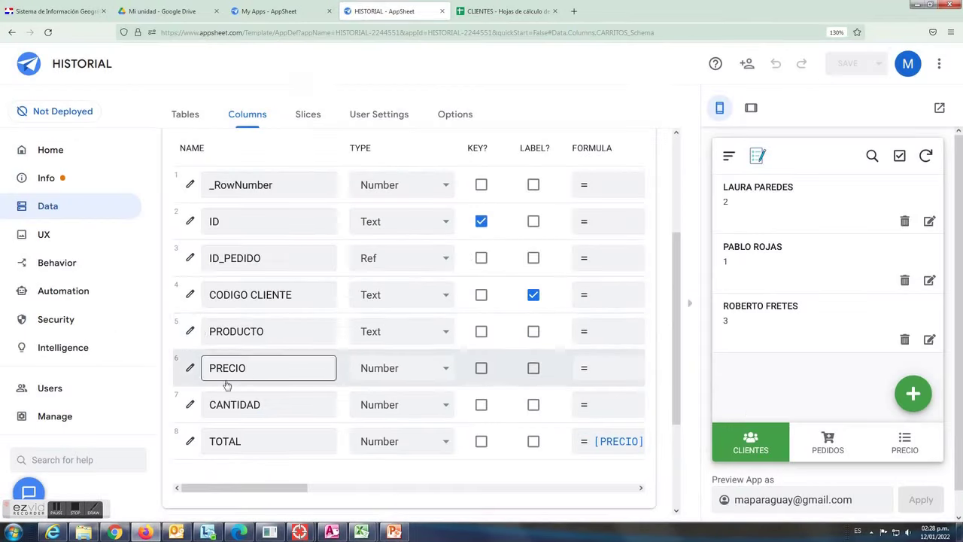
Review the PRODUCTO column's Valid If data validity rule.
click(189, 334)
scroll(280, 415, down, 3)
click(281, 340)
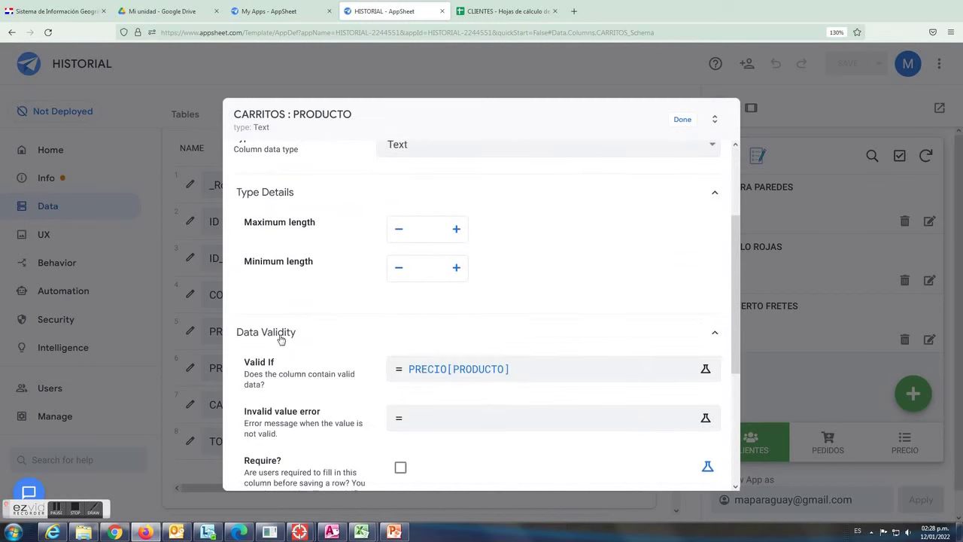
click(683, 120)
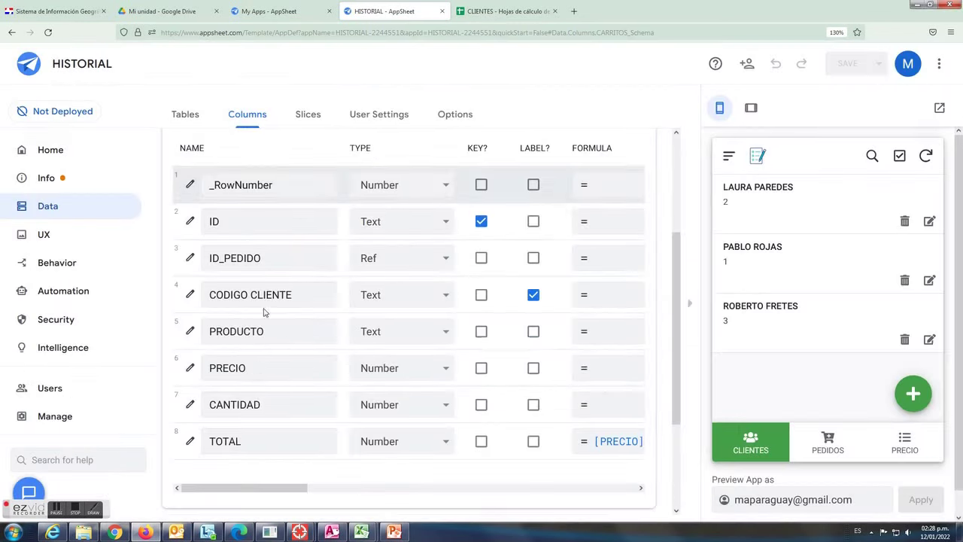
Inspect PRECIO's LOOKUP initial value, noting its PRECIO table argument.
click(191, 368)
scroll(277, 392, down, 5)
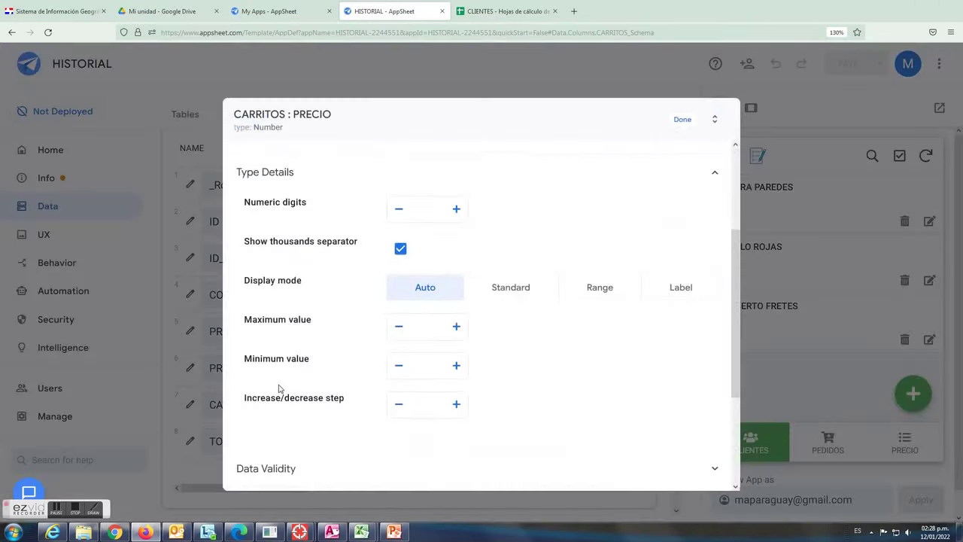
click(278, 456)
scroll(361, 441, down, 3)
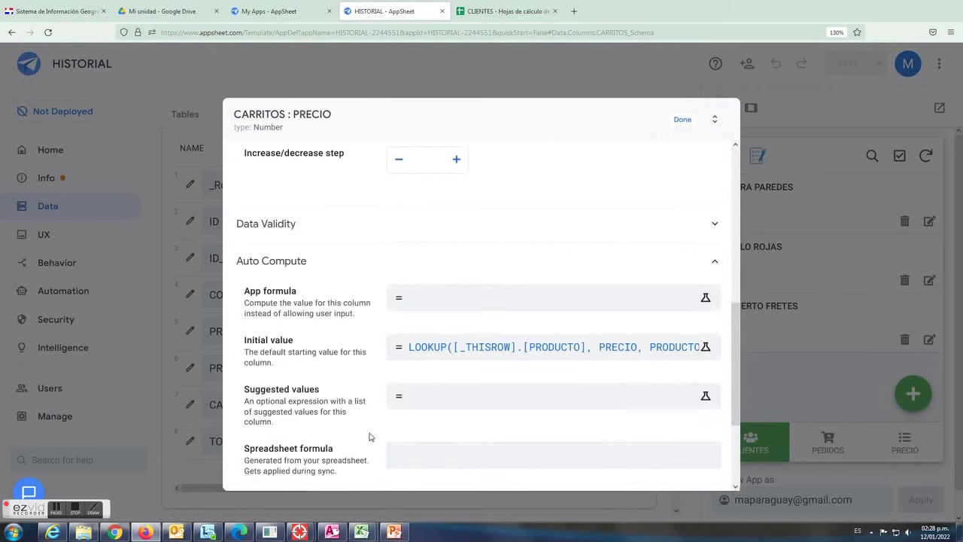
click(457, 347)
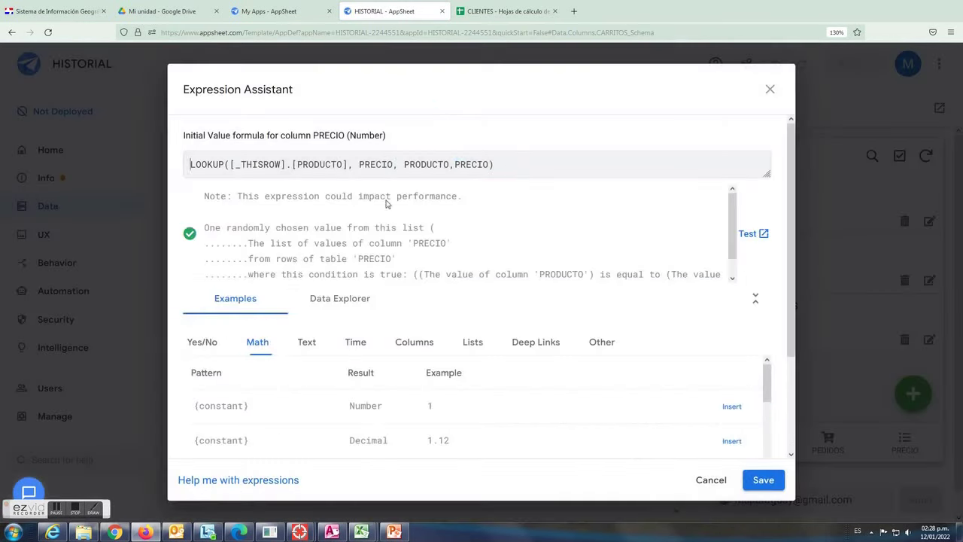
drag(493, 165, 184, 163)
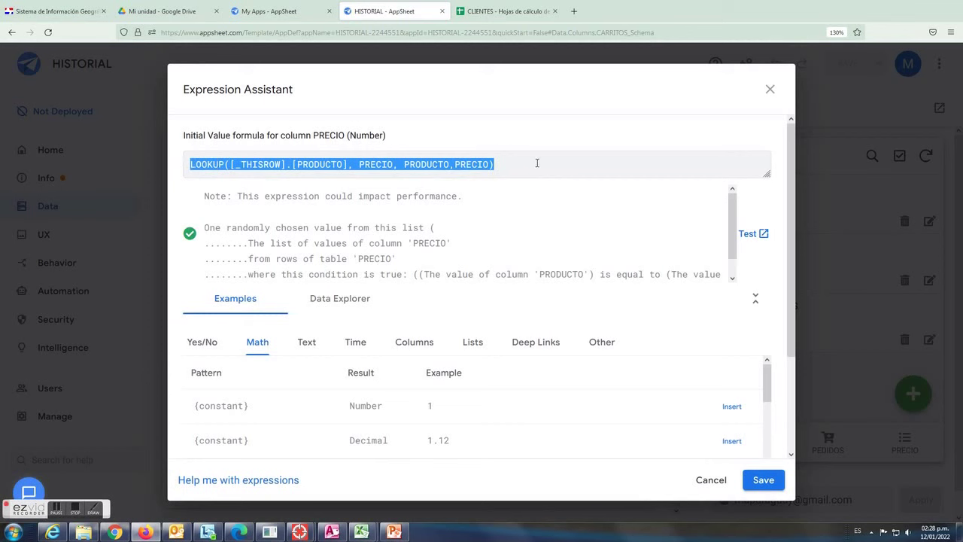
drag(393, 164, 364, 164)
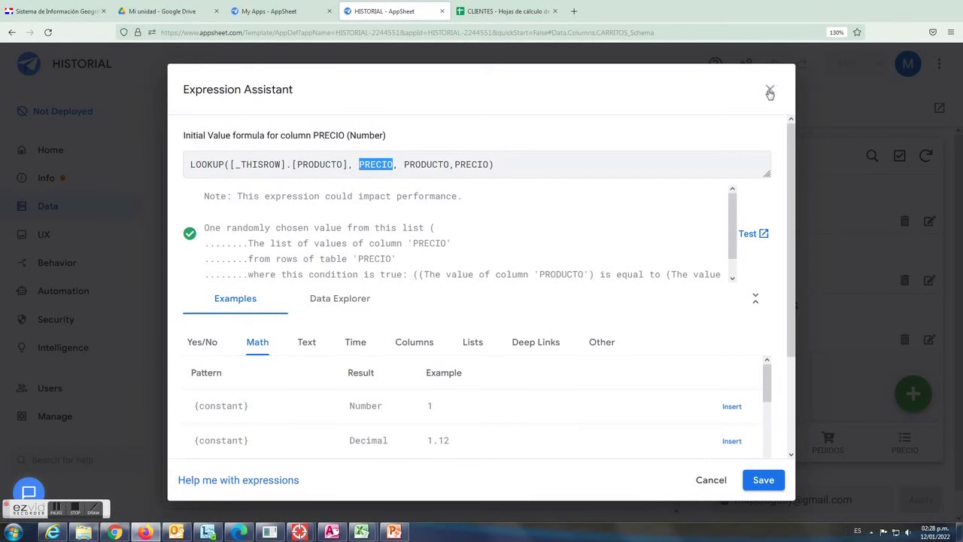
click(770, 91)
click(665, 128)
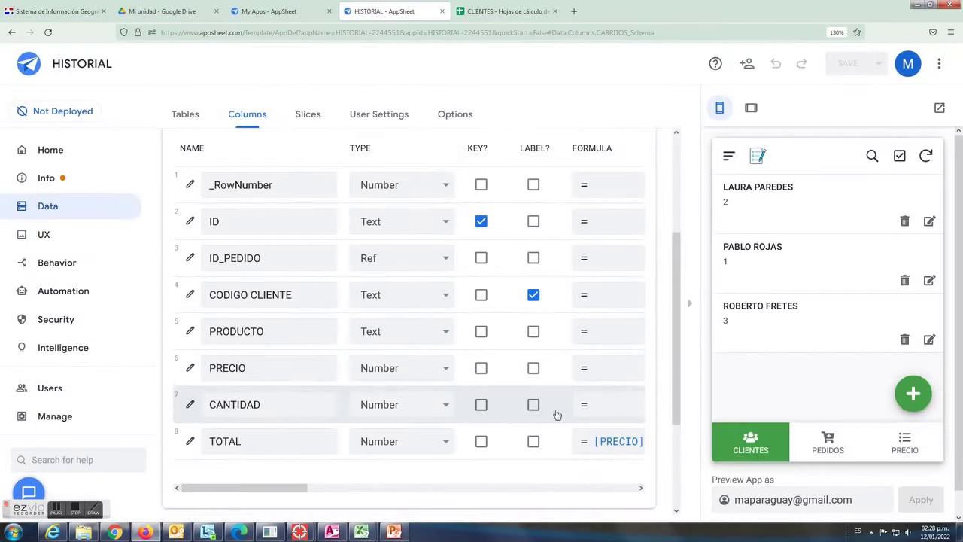
Check TOTAL's [PRECIO]*[CANTIDAD] formula and collapse the CARRITOS column list.
click(587, 446)
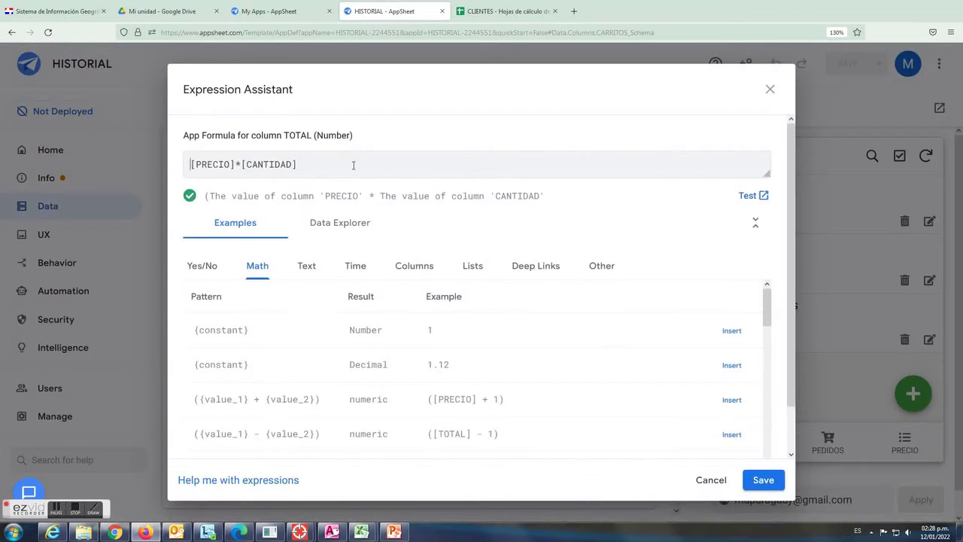
click(770, 89)
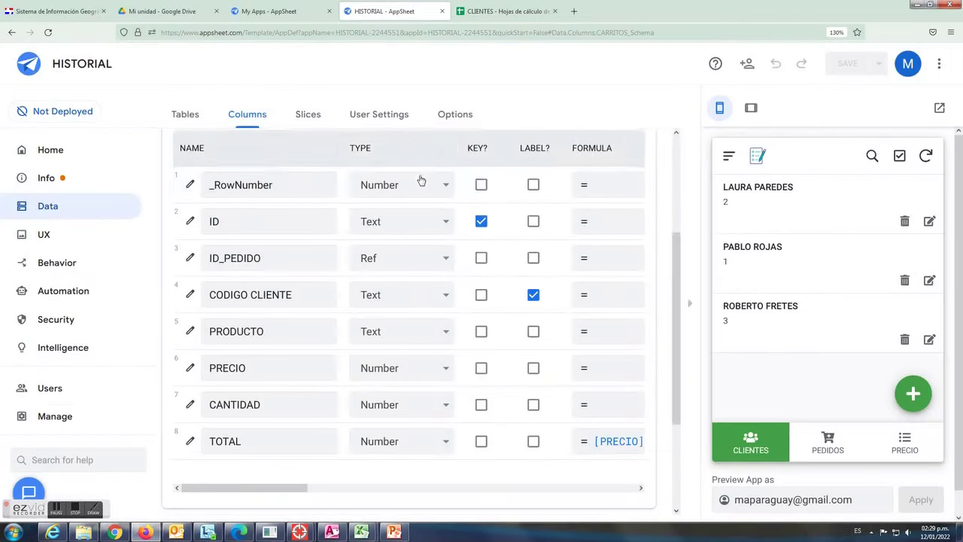
click(399, 229)
Browse the preview's PEDIDOS and PRECIO lists, then open client code 2 from CLIENTES.
click(827, 444)
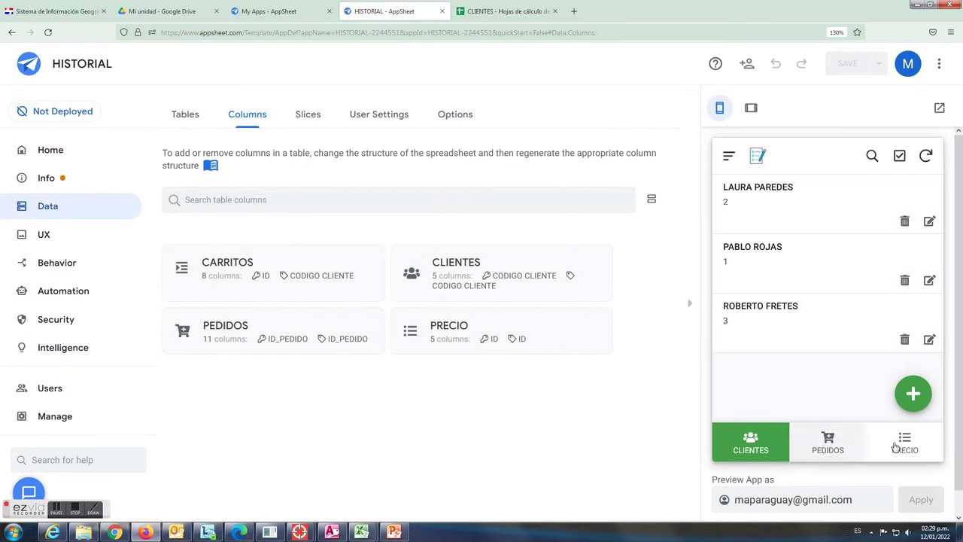
click(901, 447)
scroll(801, 256, down, 3)
scroll(800, 266, up, 3)
click(751, 443)
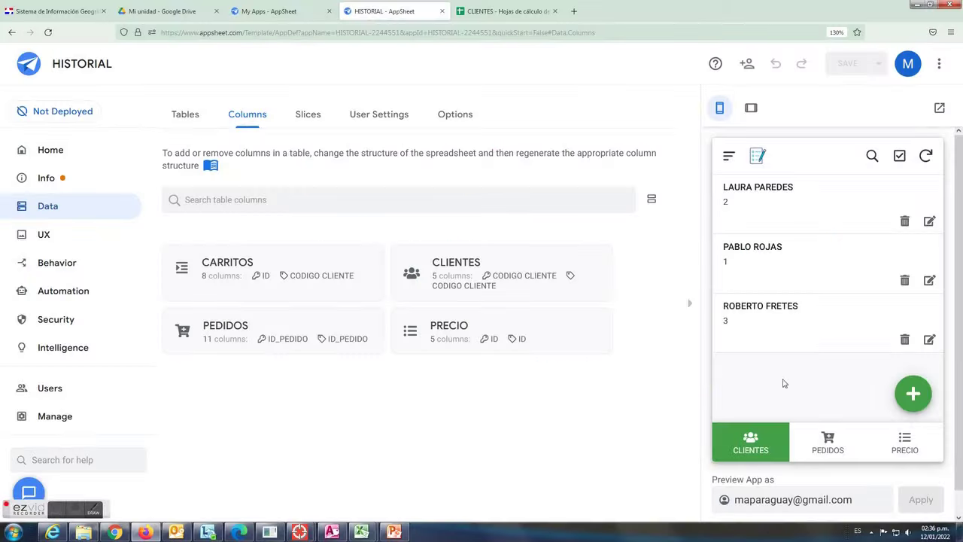
click(788, 207)
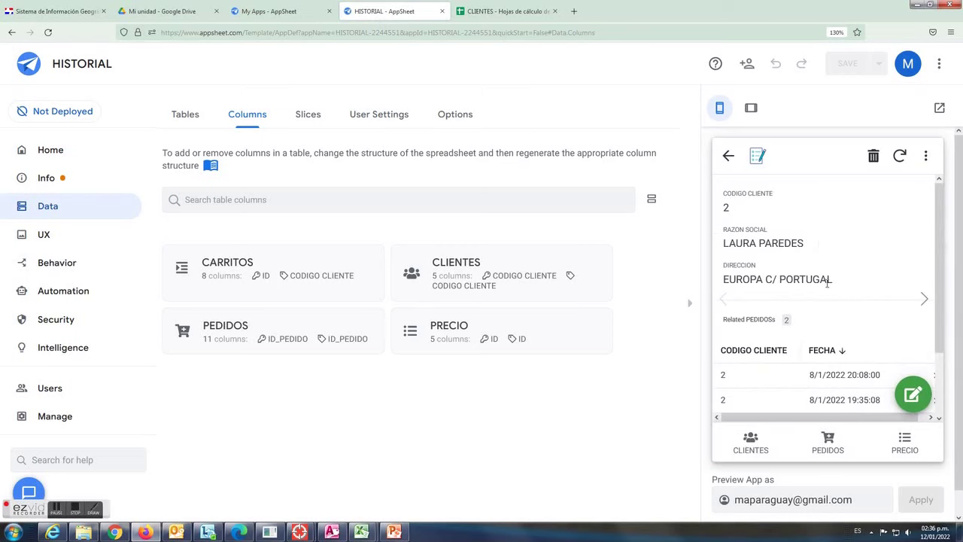
View client 2's earlier 57.000 SOLICITADO order of HUEVO, COCA COLA and QUESO, then go back.
scroll(770, 305, down, 1)
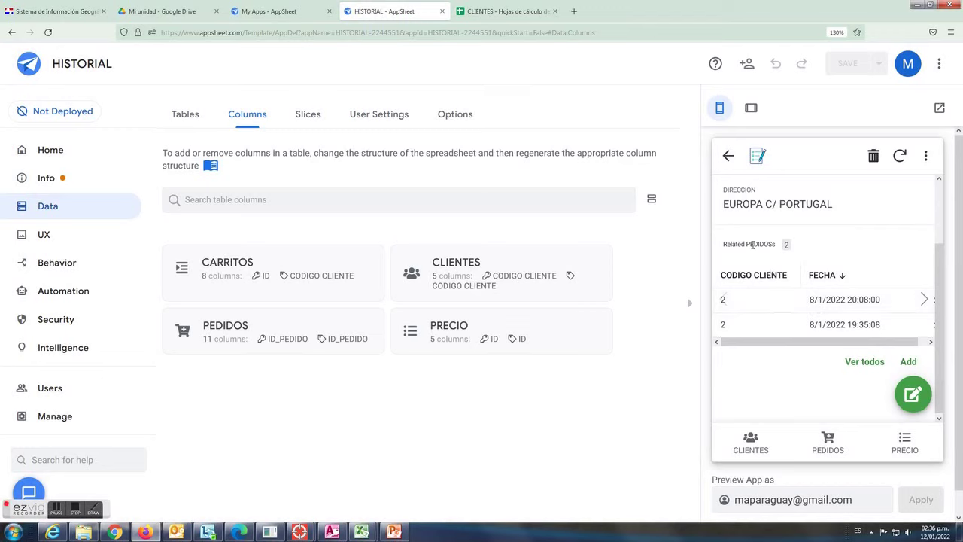
drag(773, 244, 740, 243)
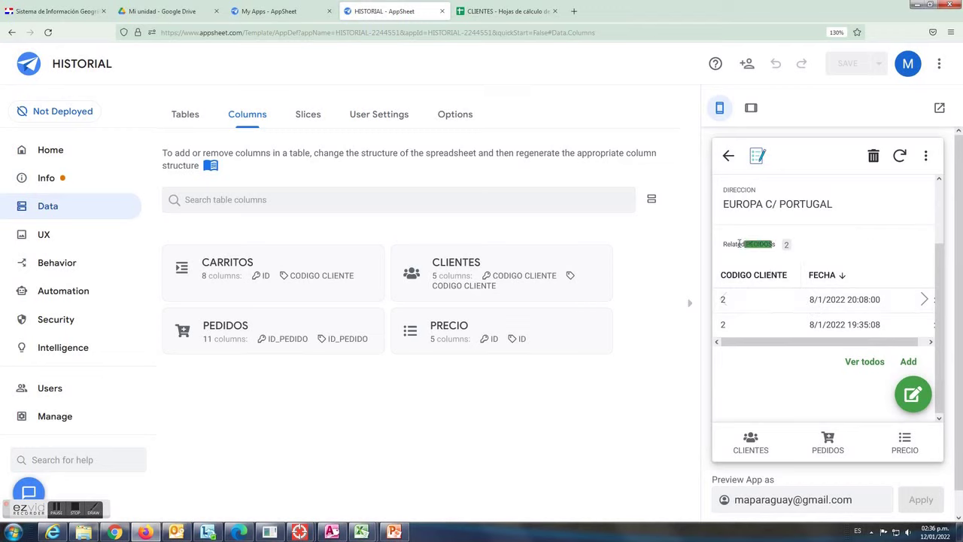
click(850, 331)
scroll(843, 331, down, 2)
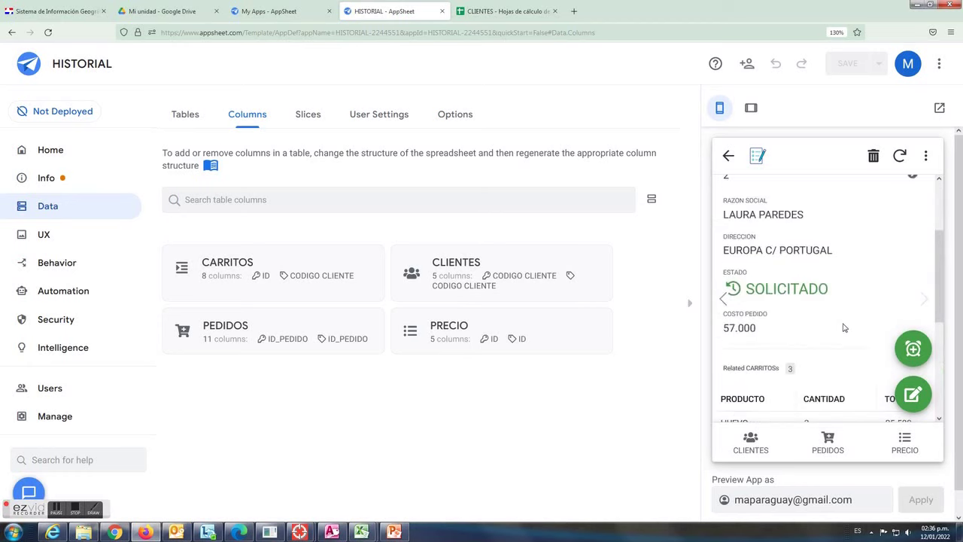
scroll(840, 331, down, 2)
scroll(794, 372, right, 2)
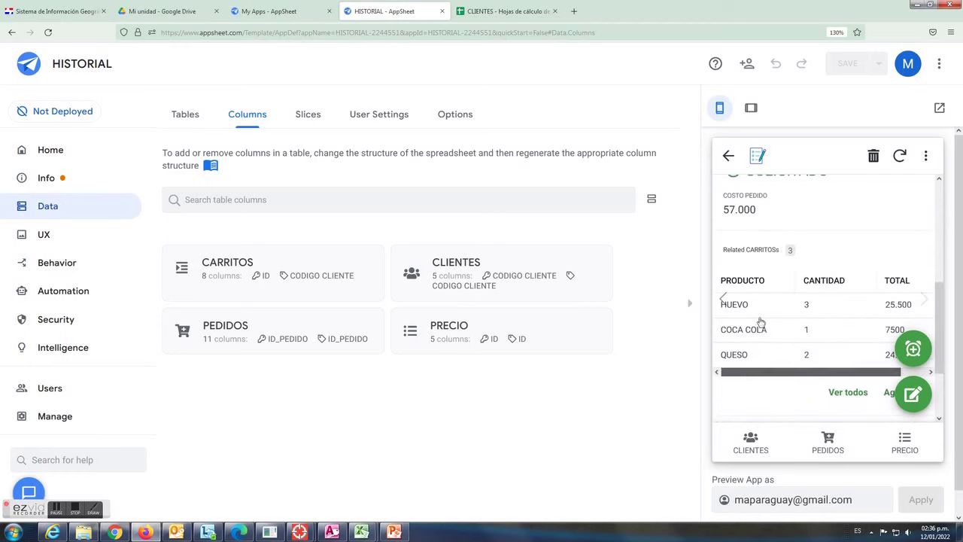
scroll(794, 372, left, 2)
click(729, 156)
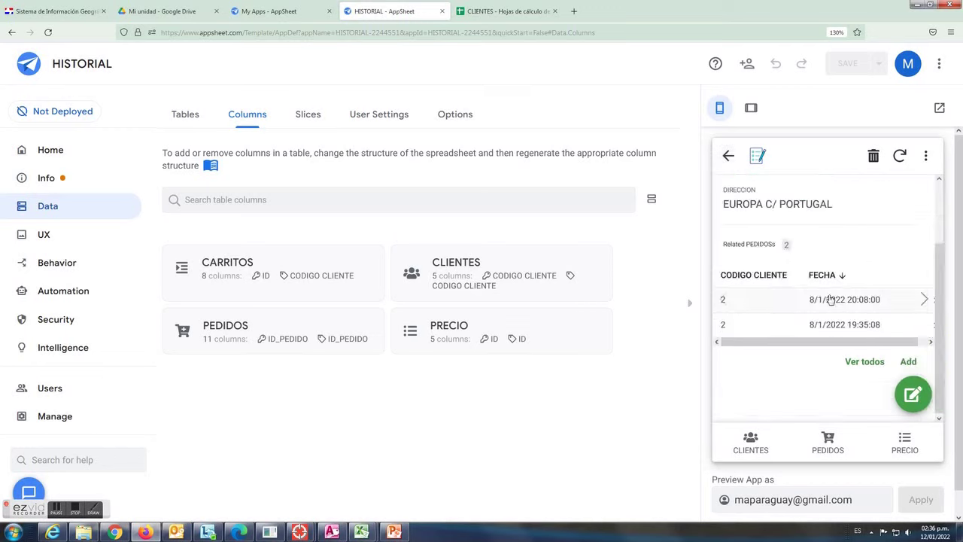
Create and save a new order for client code 2, then open it.
click(909, 362)
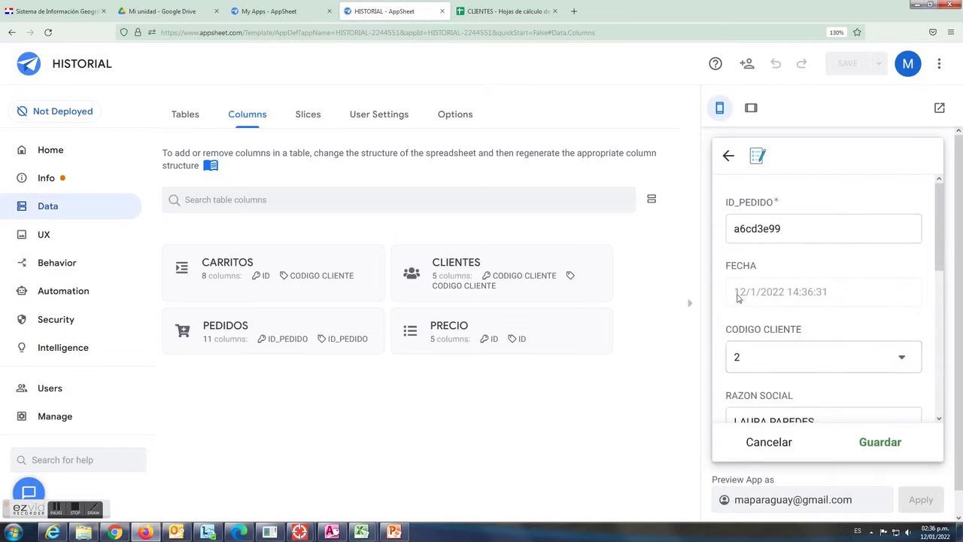
drag(737, 298, 832, 298)
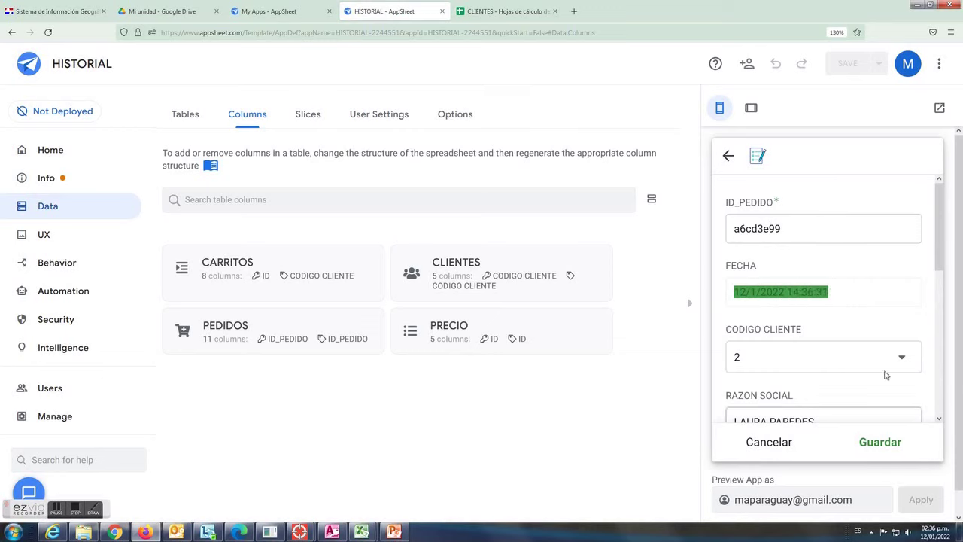
scroll(886, 375, down, 5)
scroll(865, 366, down, 3)
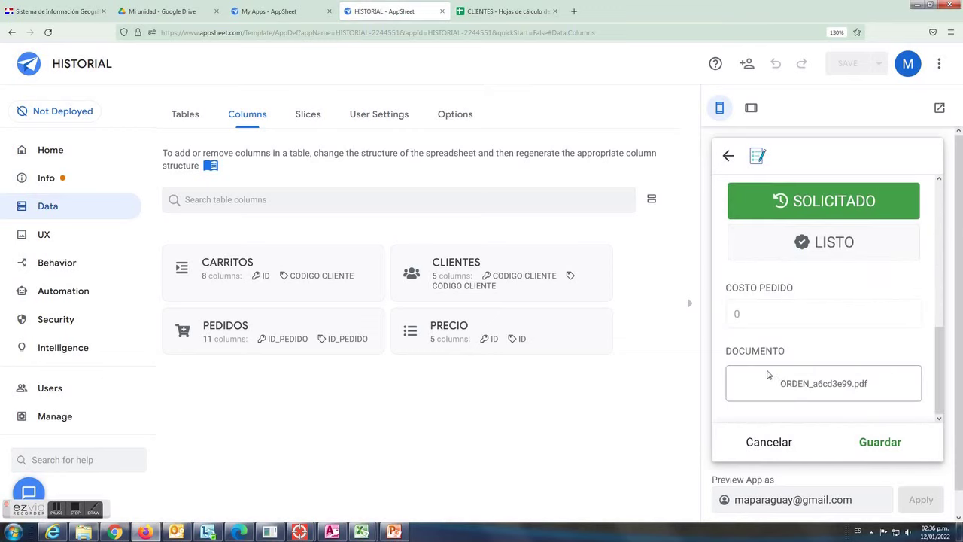
click(877, 442)
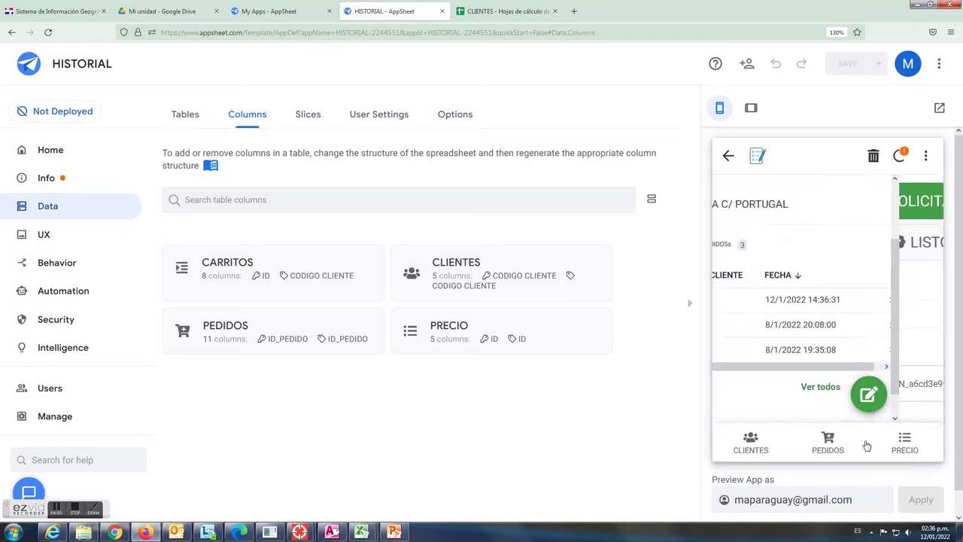
click(846, 301)
scroll(846, 304, down, 3)
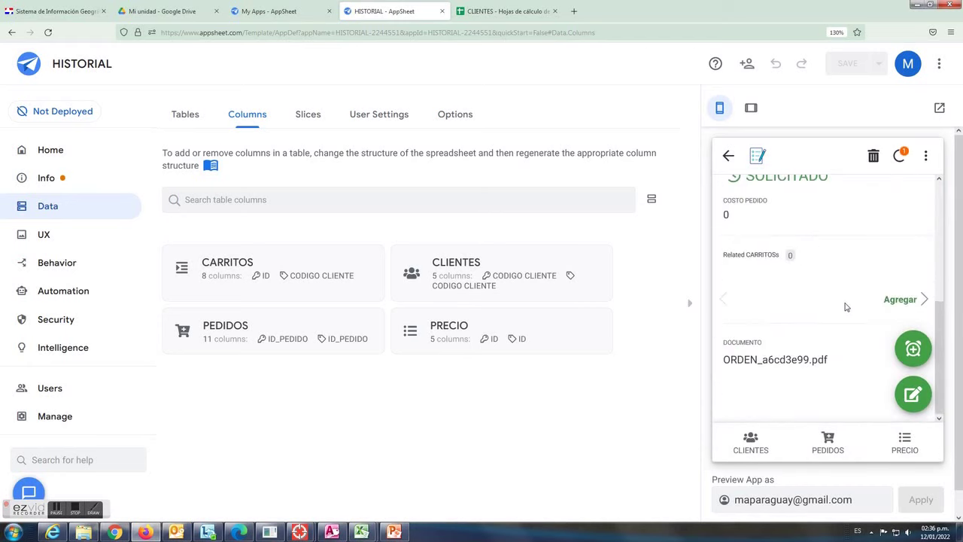
Add AZUCAR with quantity 3 to the new order.
click(900, 300)
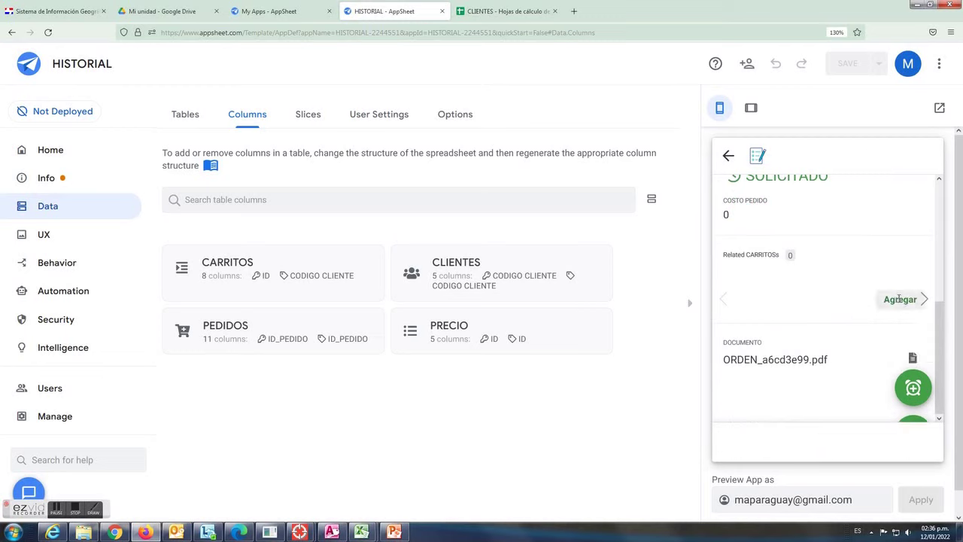
scroll(809, 343, down, 2)
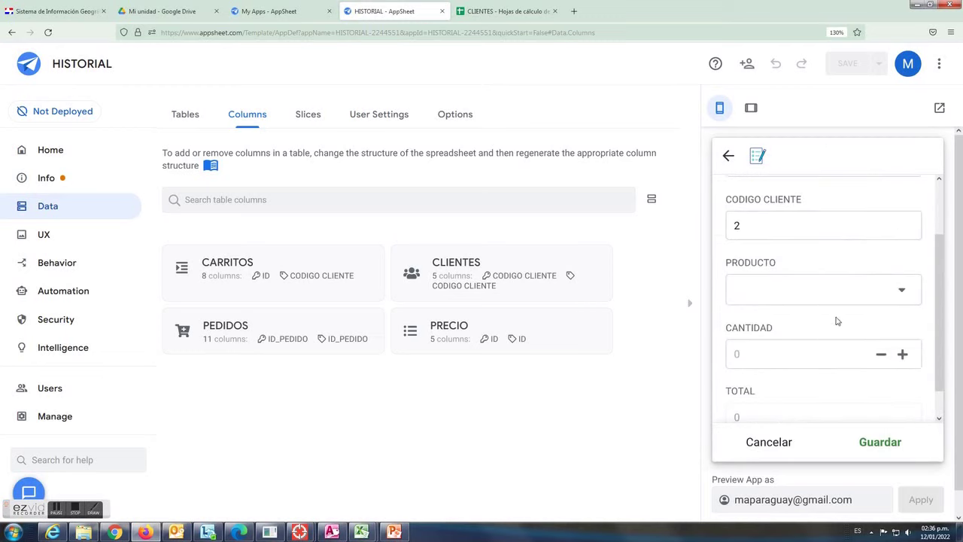
click(896, 289)
click(791, 345)
scroll(807, 374, down, 2)
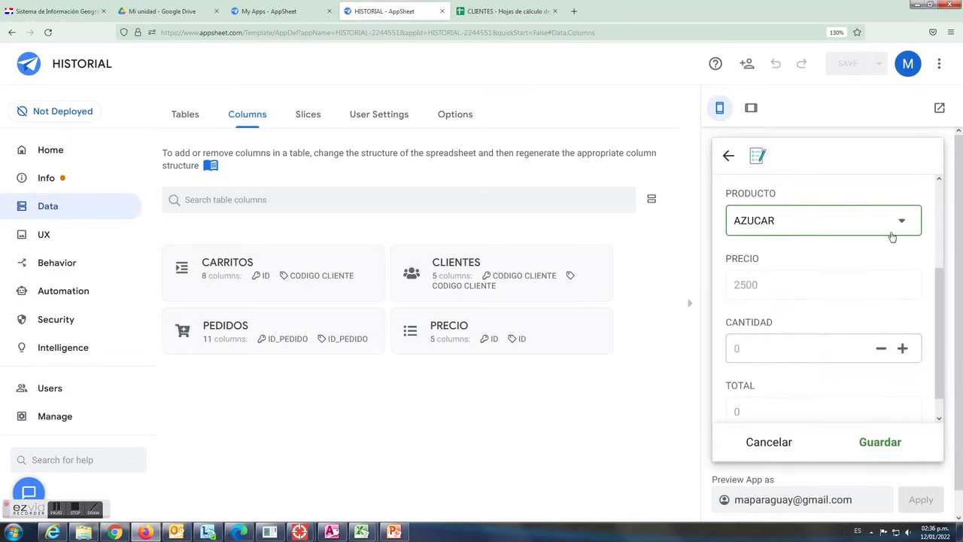
click(902, 349)
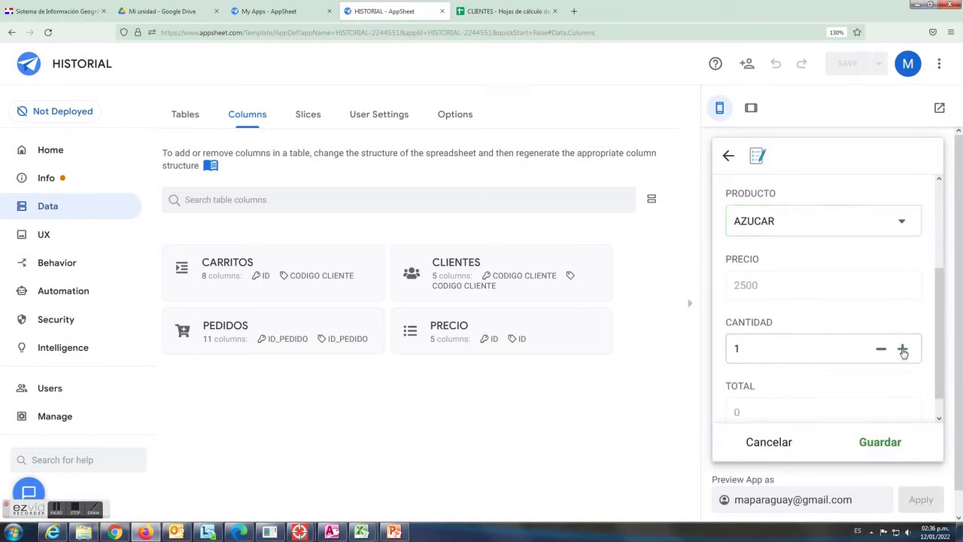
click(880, 443)
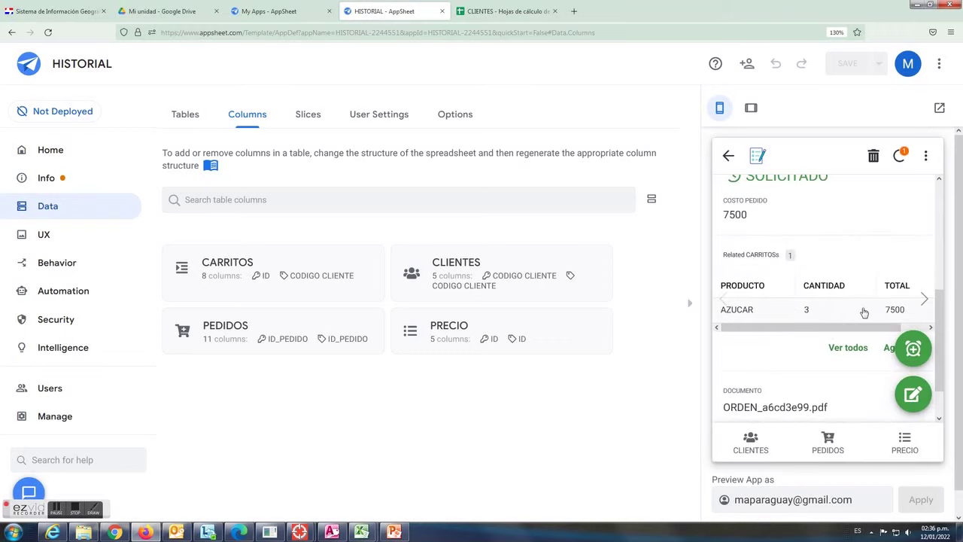
scroll(865, 313, down, 1)
Add PAN with quantity 4, bringing the order cost to 21.500.
click(900, 300)
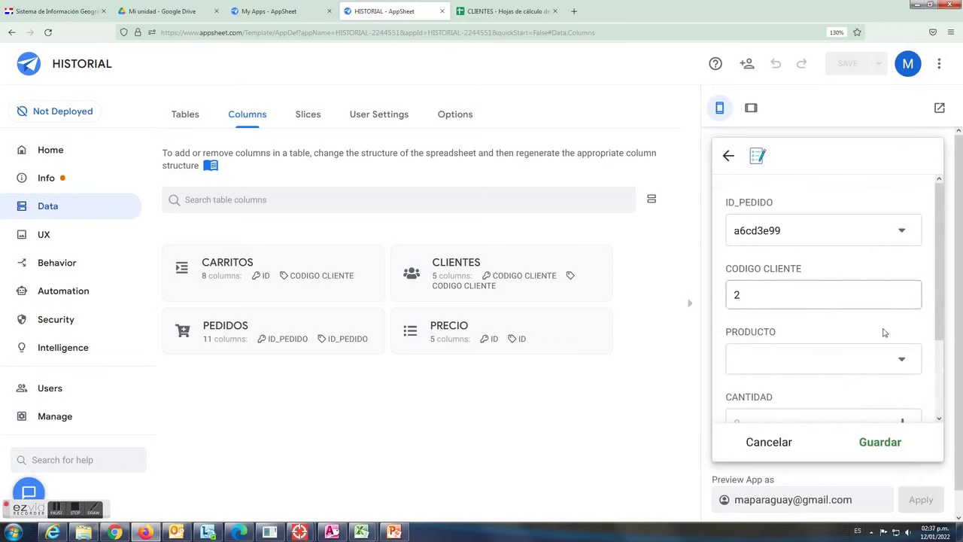
click(891, 357)
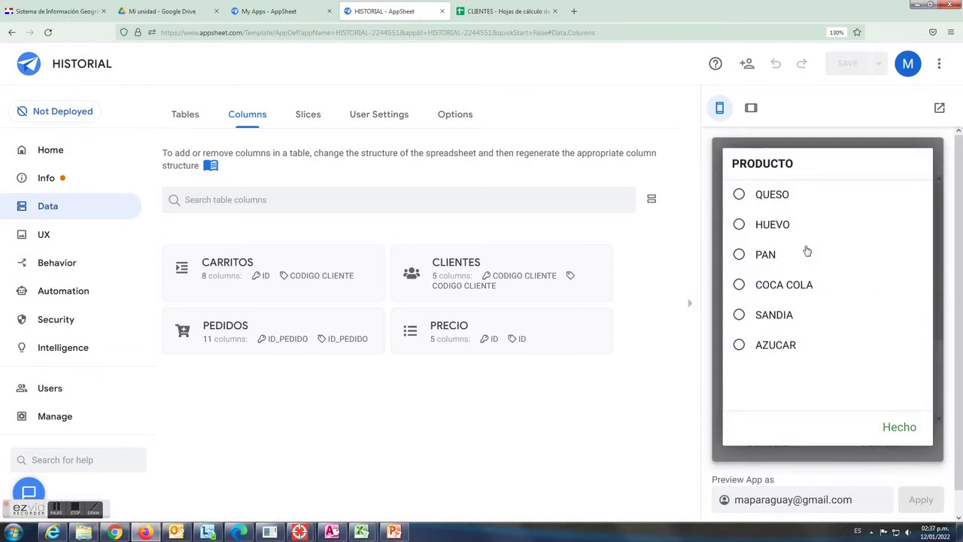
click(741, 255)
scroll(869, 342, down, 3)
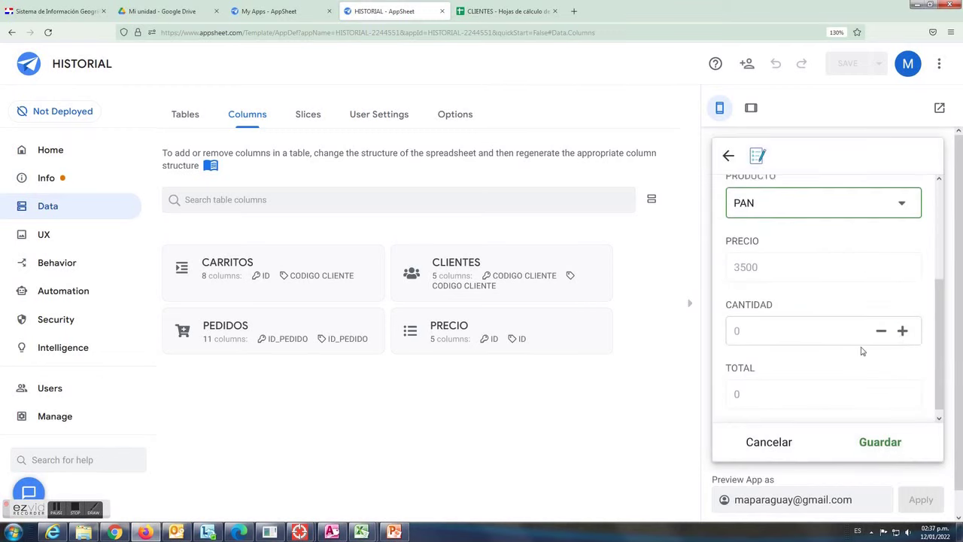
click(903, 325)
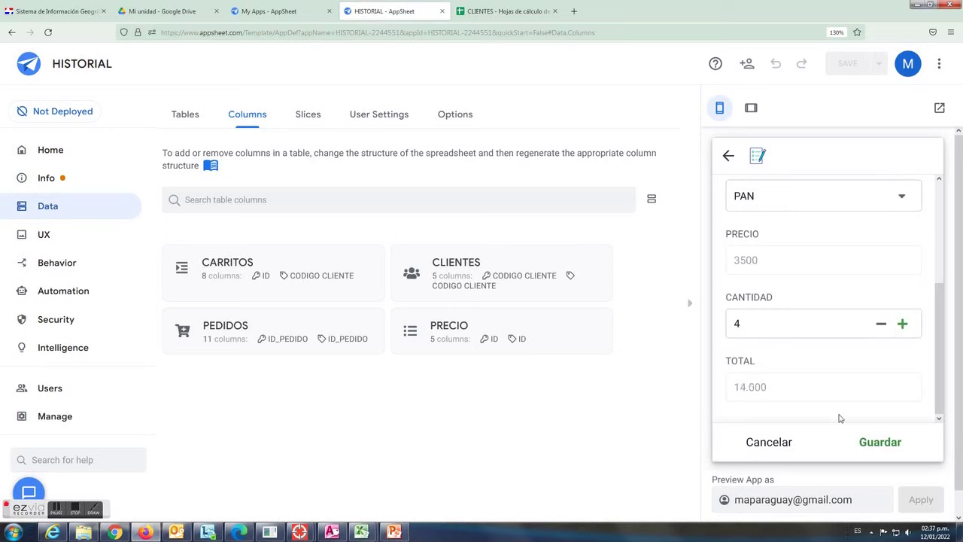
click(879, 442)
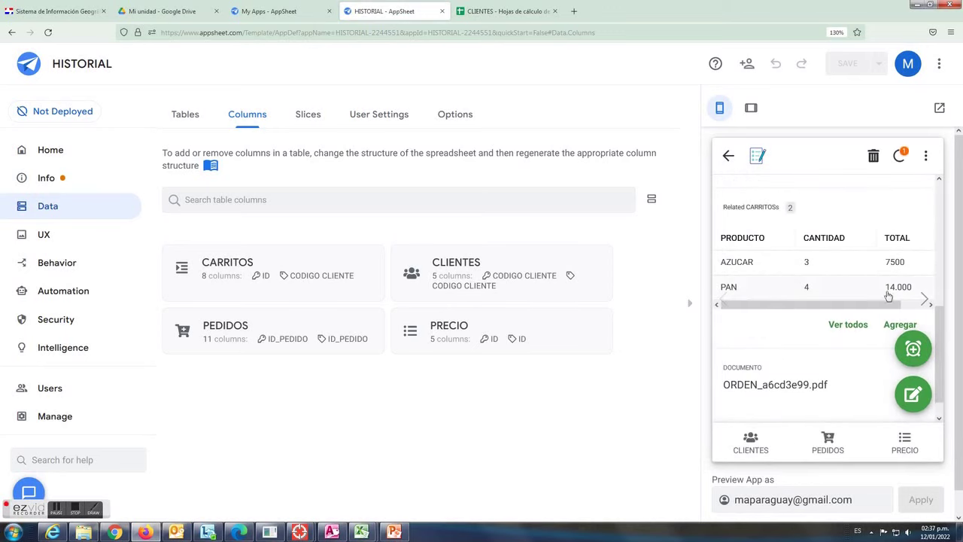
scroll(801, 271, up, 2)
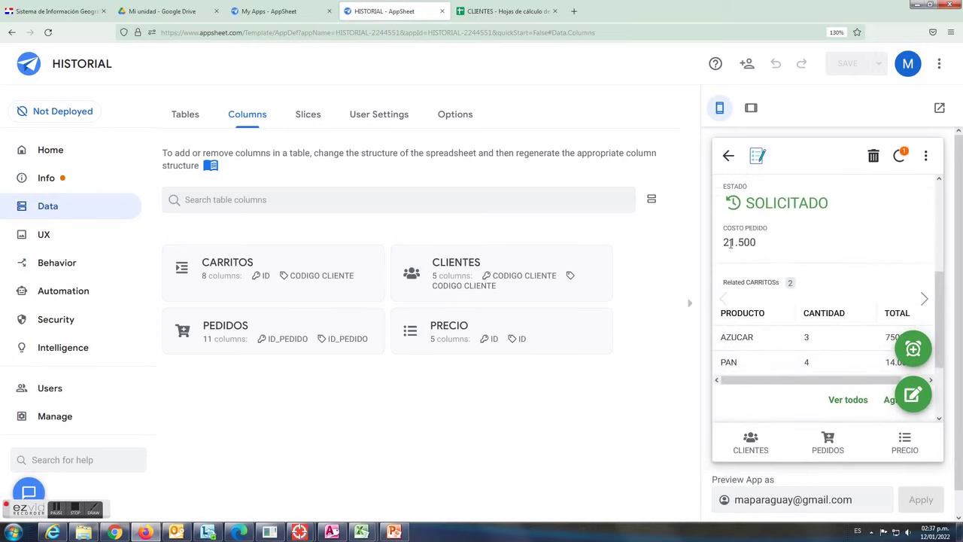
scroll(831, 256, down, 2)
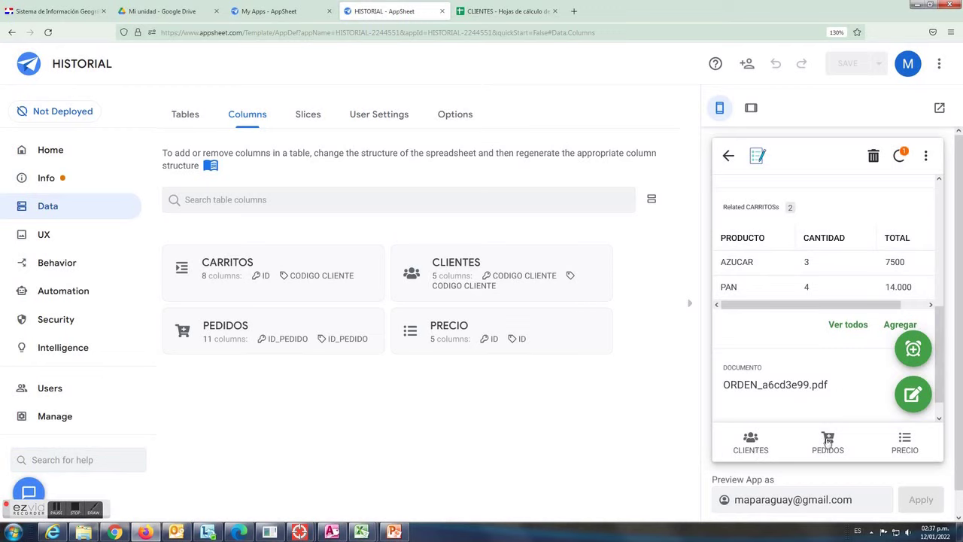
Reopen client code 2's newest order to verify its AZUCAR and PAN lines, then return to CLIENTES.
click(755, 445)
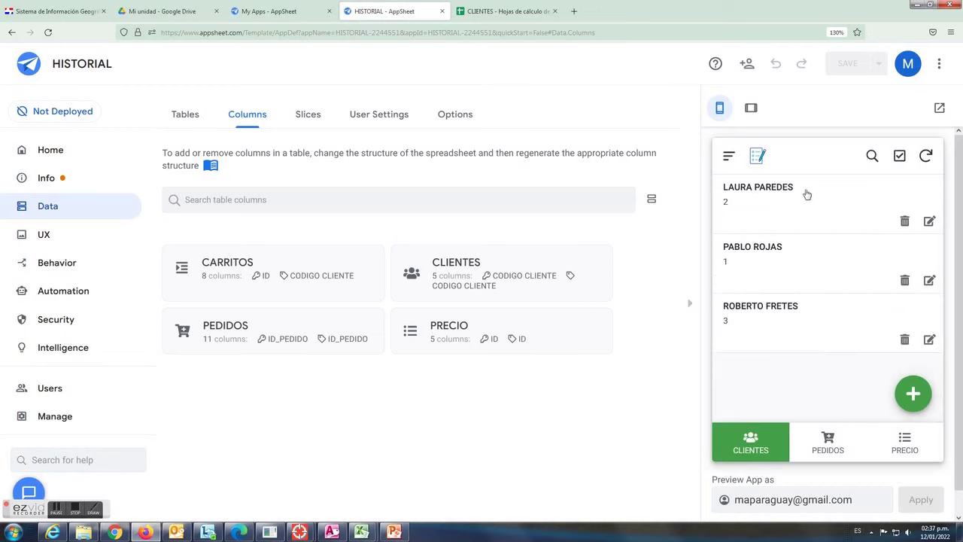
click(805, 215)
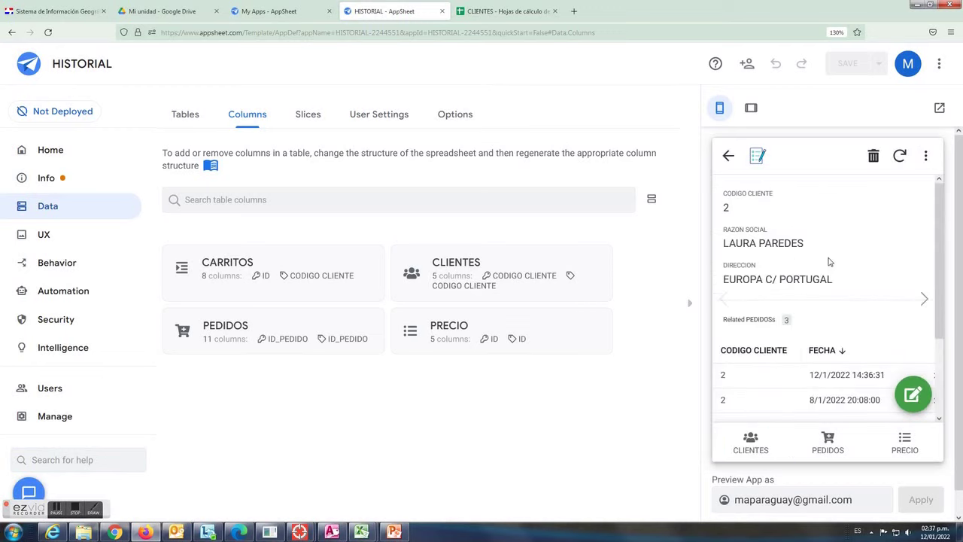
scroll(828, 261, down, 1)
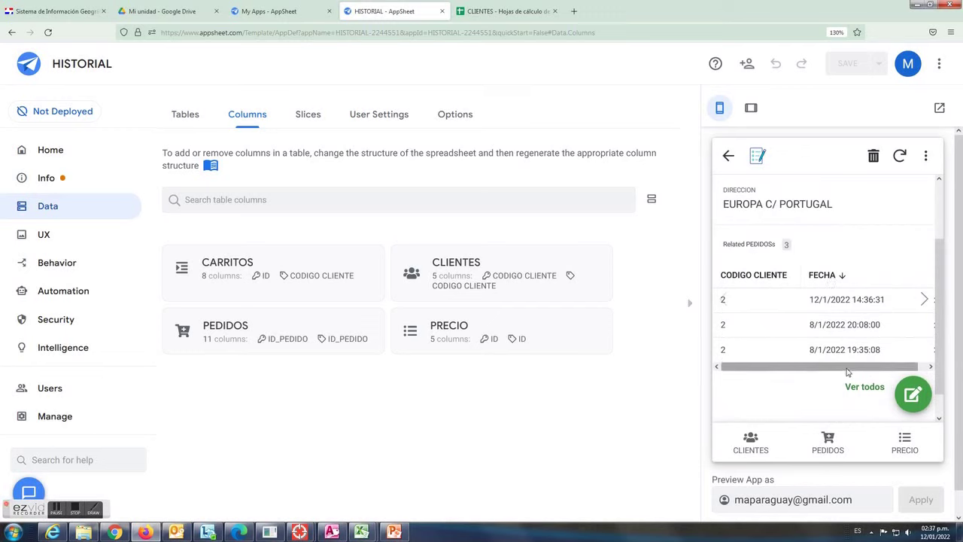
click(849, 299)
scroll(844, 313, down, 3)
scroll(844, 322, down, 2)
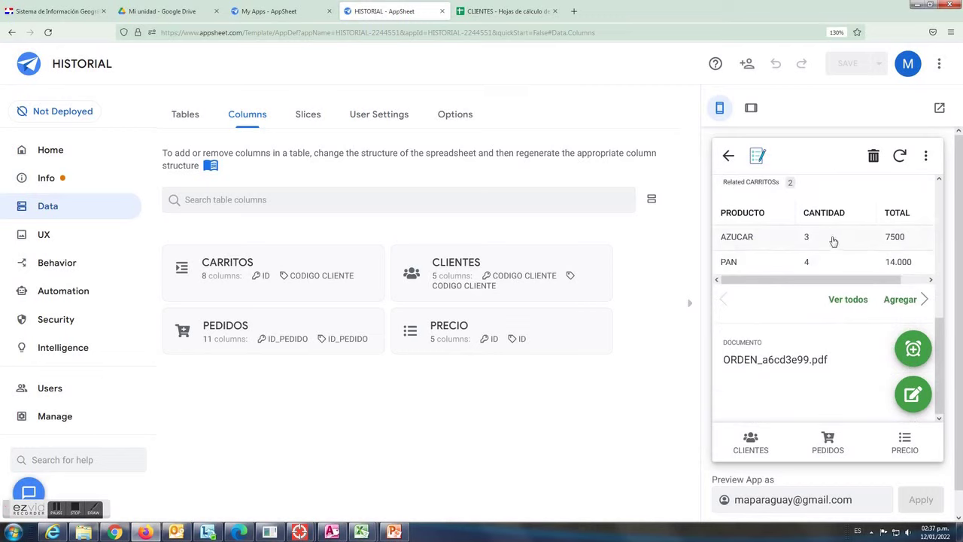
scroll(813, 240, up, 2)
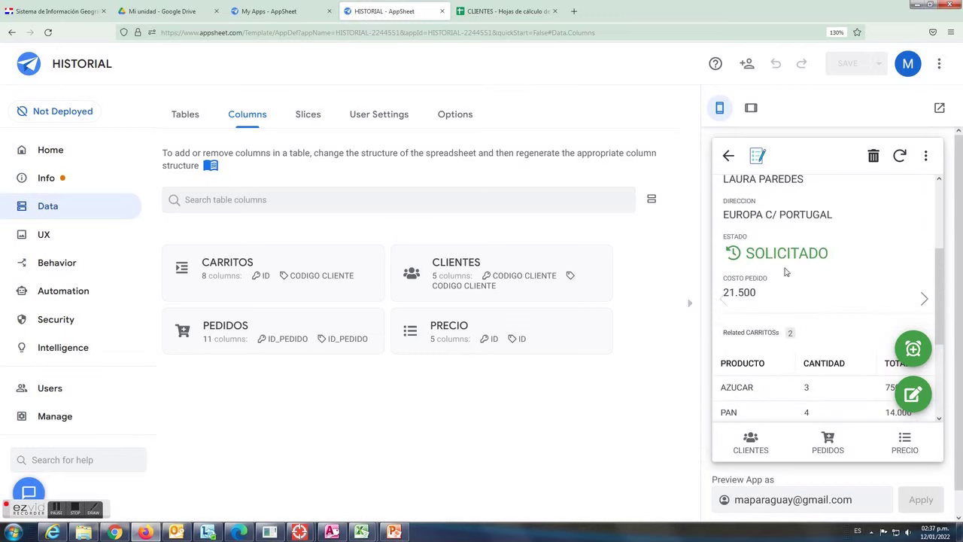
click(729, 156)
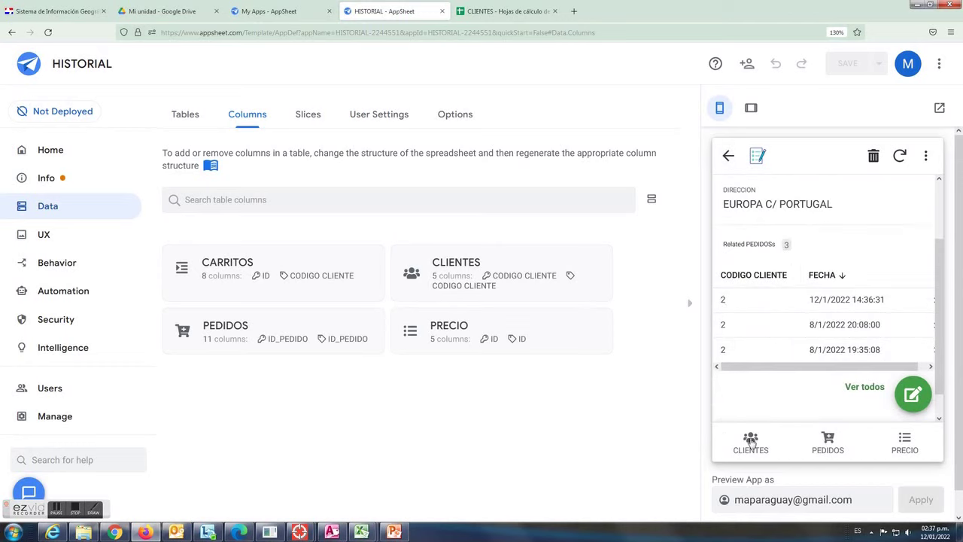
click(751, 442)
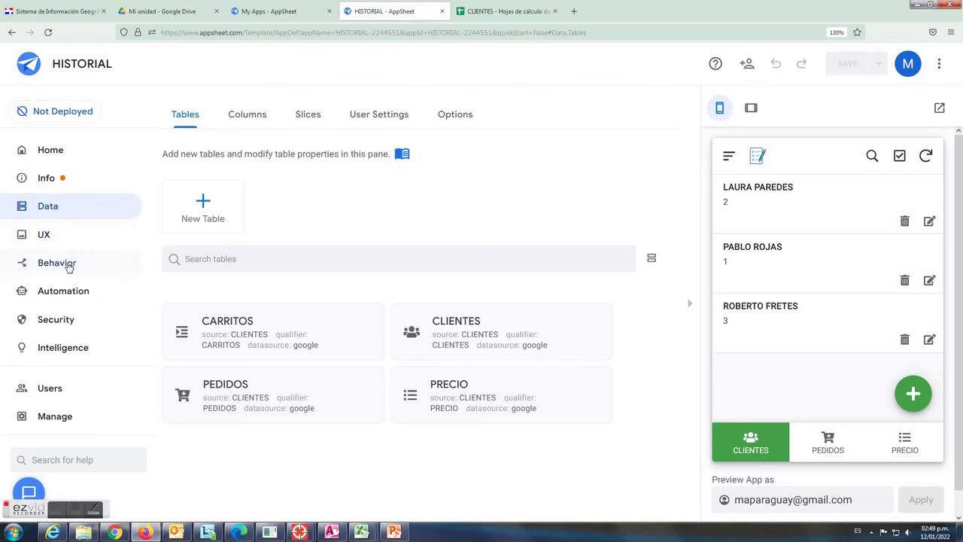
Open ACCION 1 in the actions settings and expand its Behavior section.
click(59, 264)
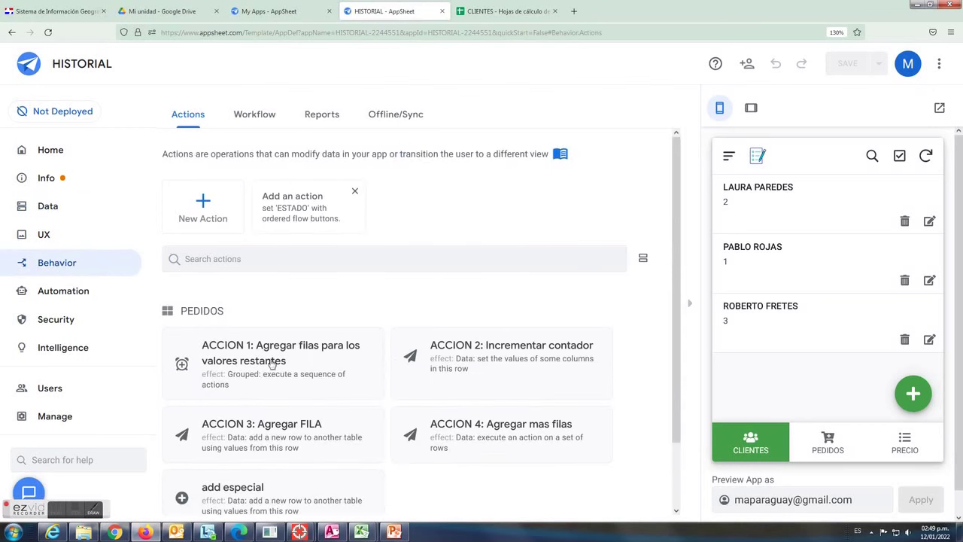
click(247, 362)
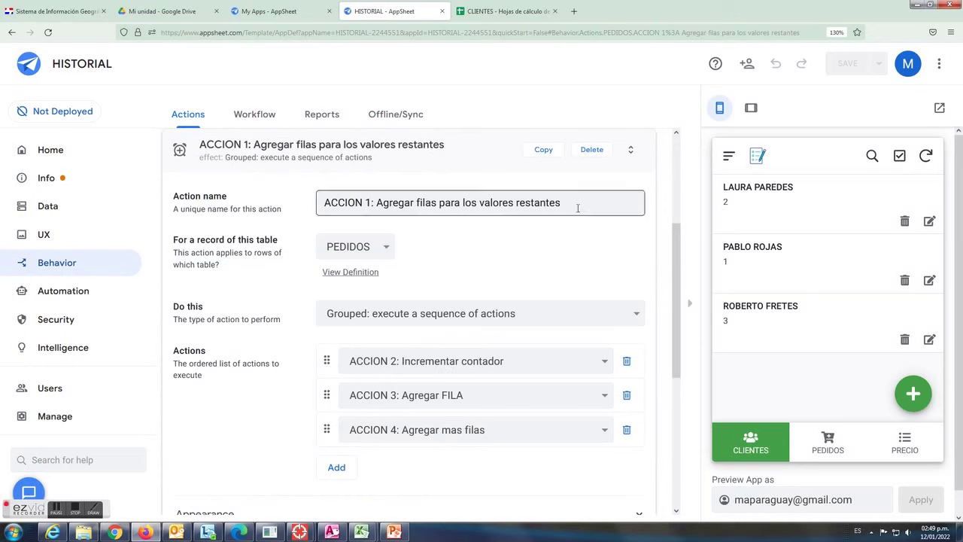
drag(578, 207, 232, 205)
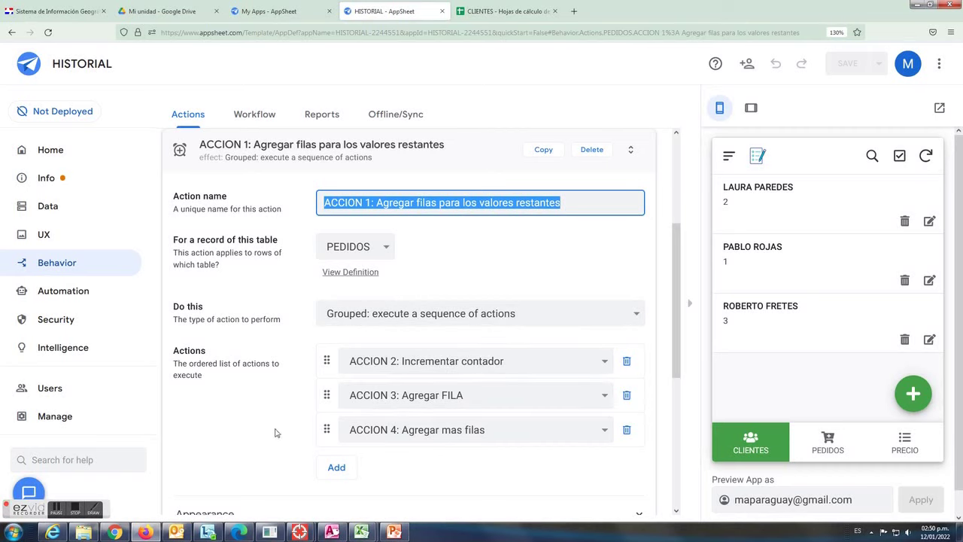
scroll(274, 433, down, 2)
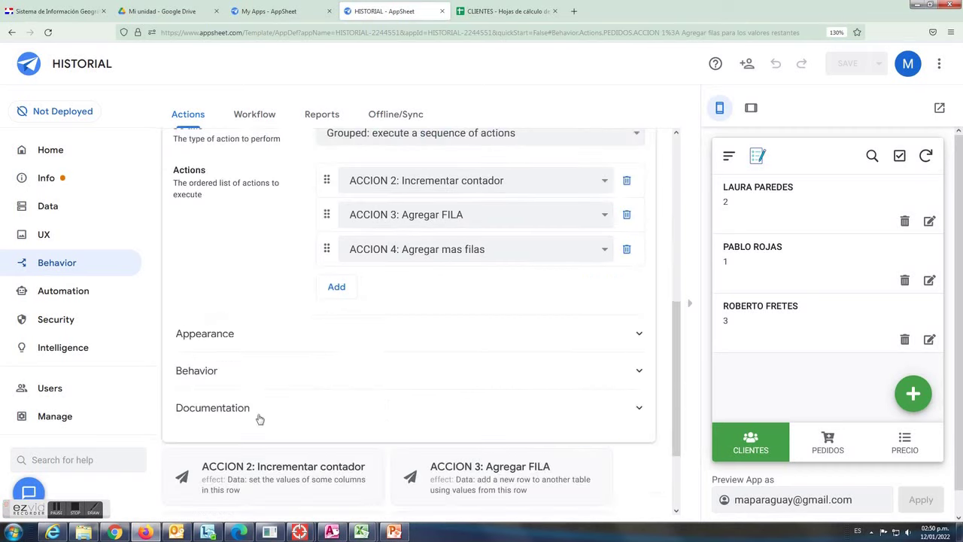
click(201, 337)
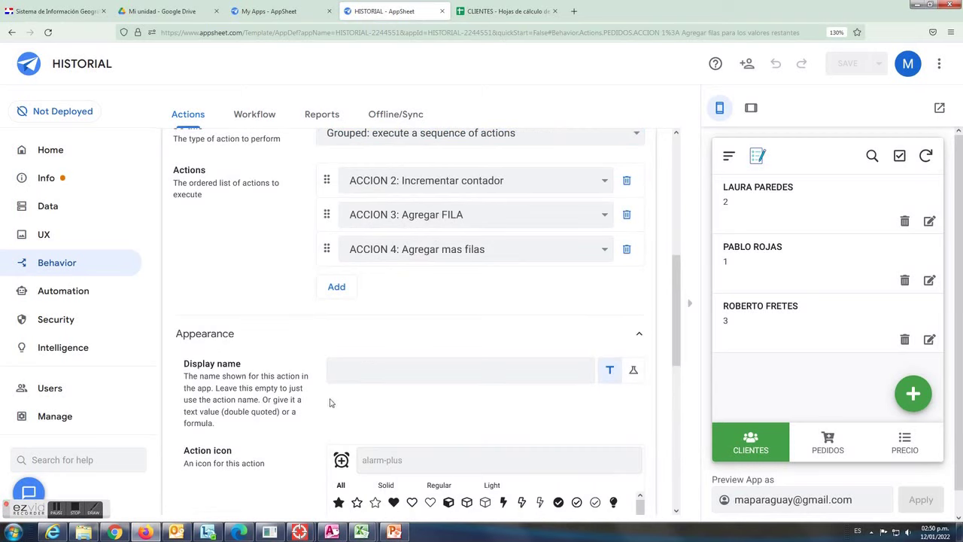
click(279, 338)
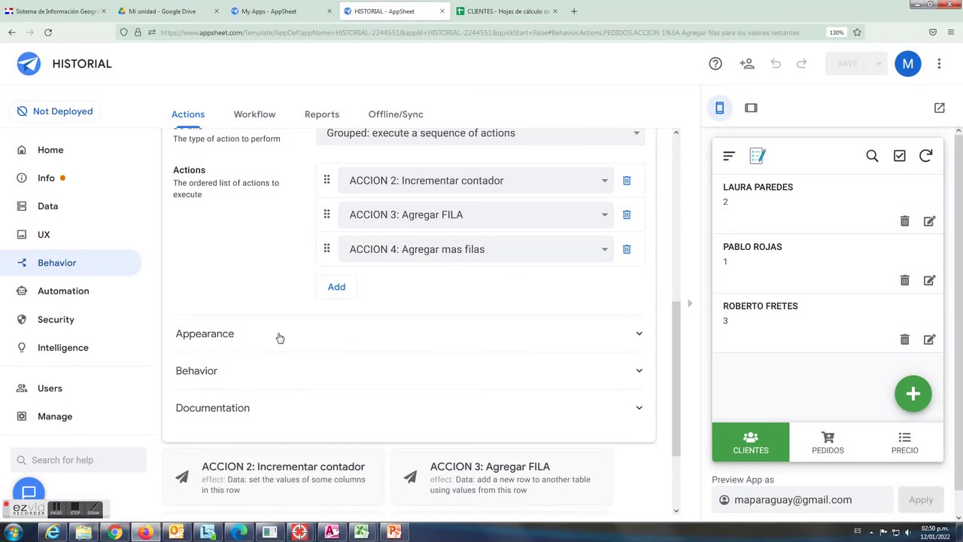
click(194, 371)
Copy the entire condition formula from the Expression Assistant, cancel, and return to the PEDIDOS actions.
click(384, 412)
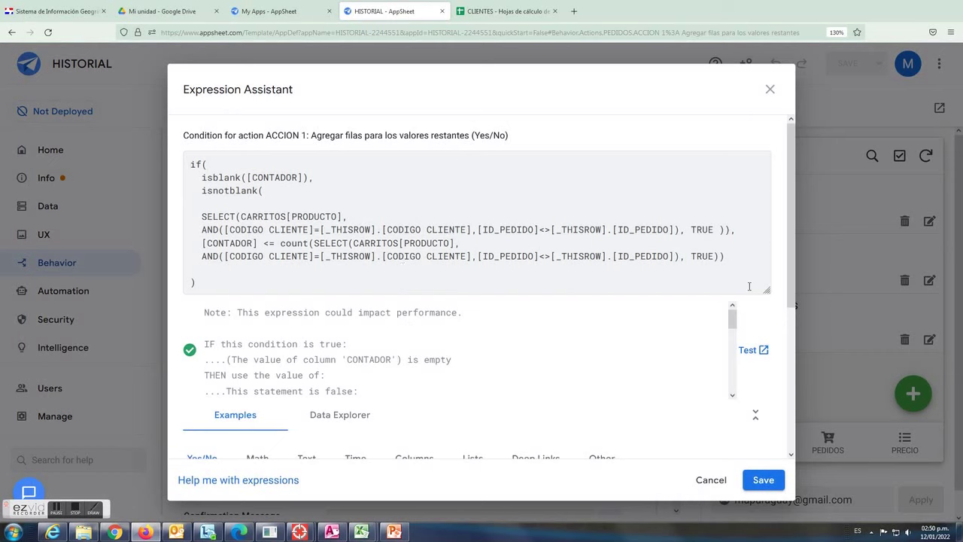
drag(768, 292, 768, 320)
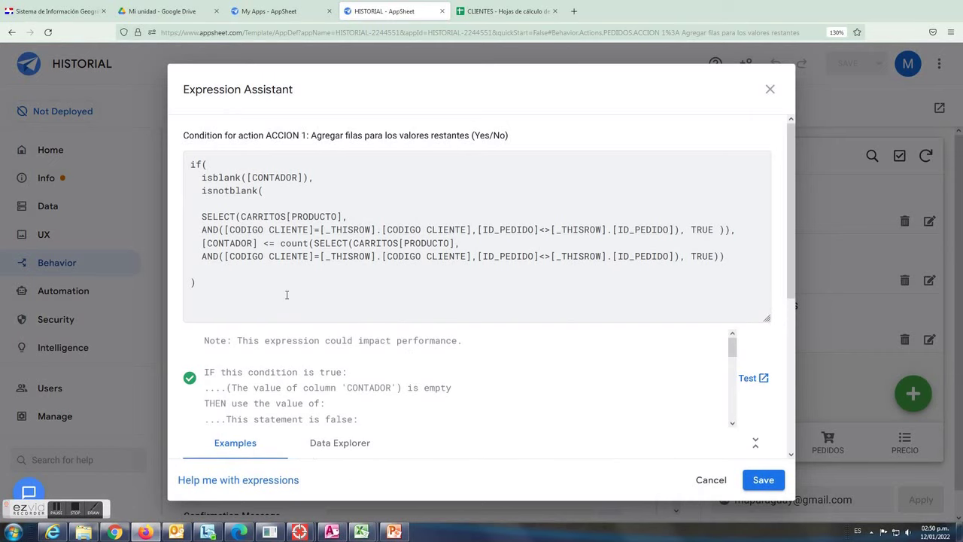
drag(194, 278, 182, 194)
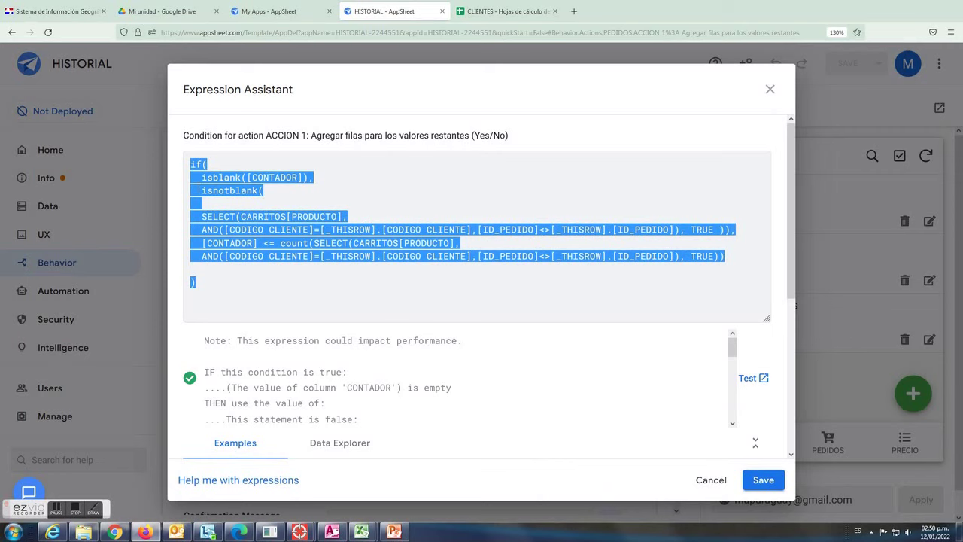
right_click(197, 186)
click(234, 231)
click(711, 480)
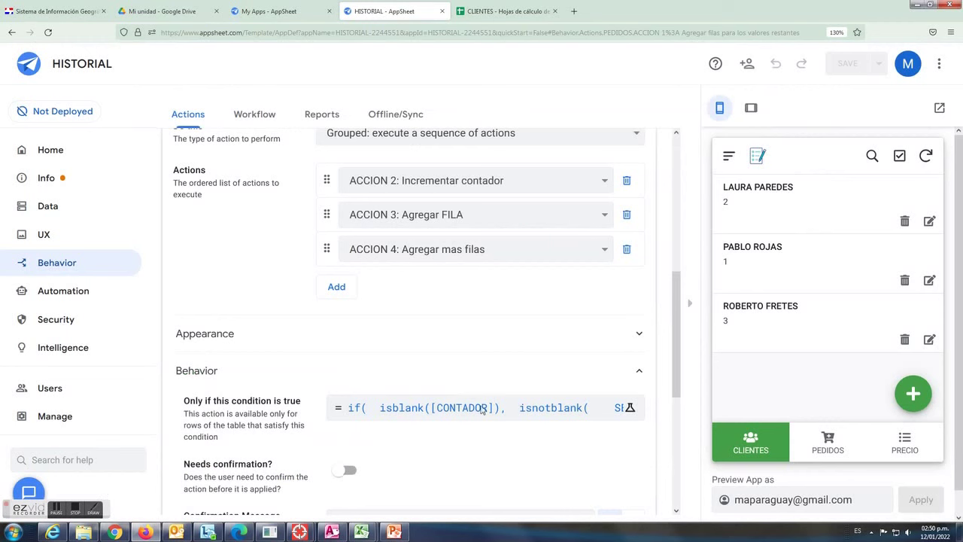
scroll(447, 335, up, 3)
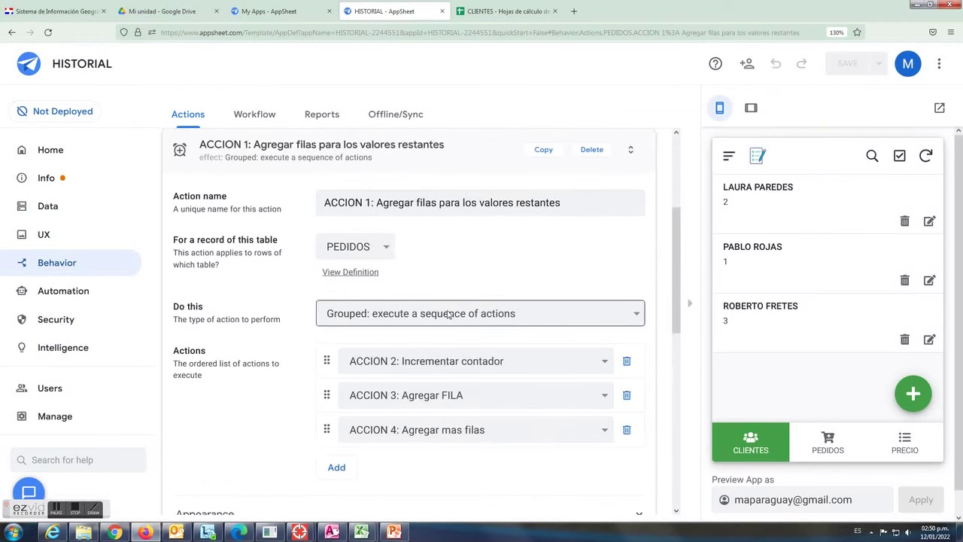
click(476, 159)
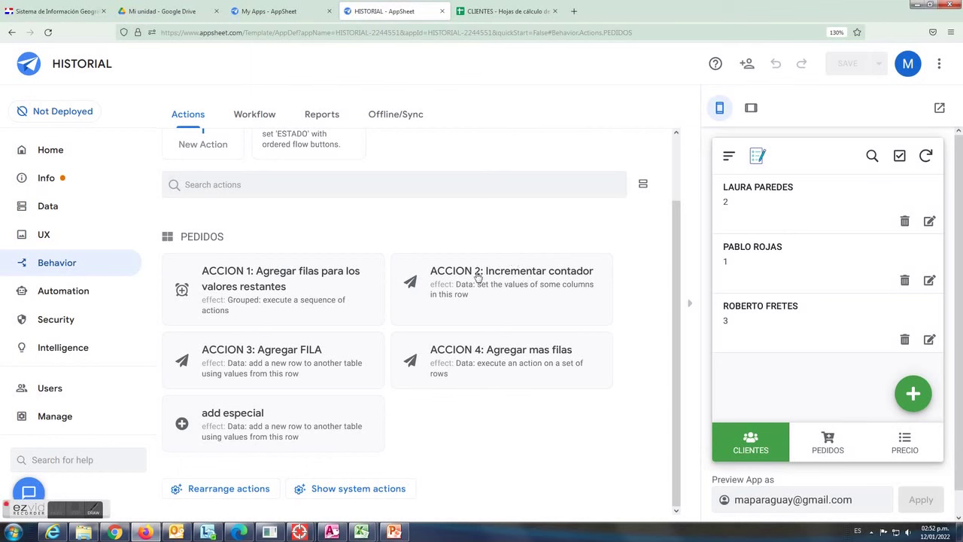
Inspect ACCION 2's CONTADOR target and [CONTADOR]+1 expression, then switch to the CLIENTES spreadsheet.
click(467, 282)
drag(478, 202, 271, 205)
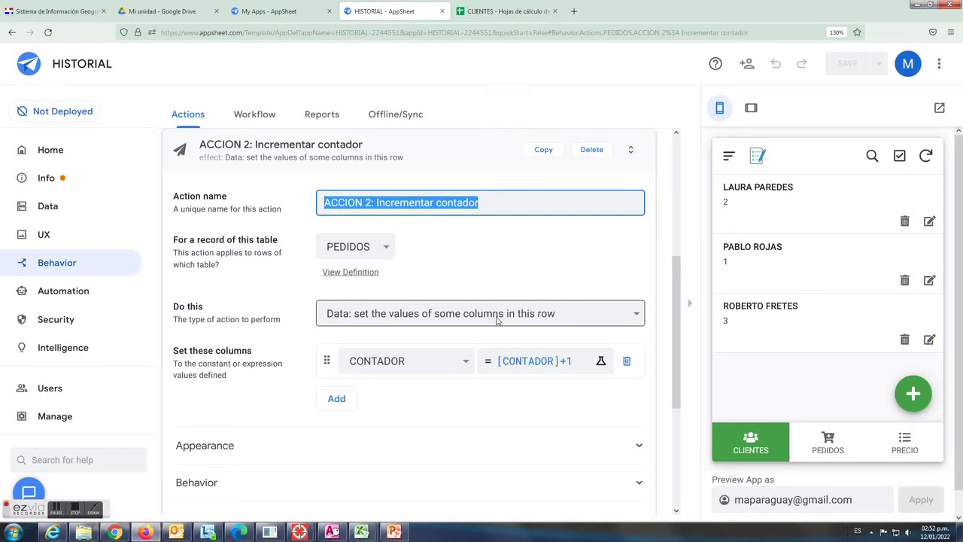
click(465, 365)
click(464, 364)
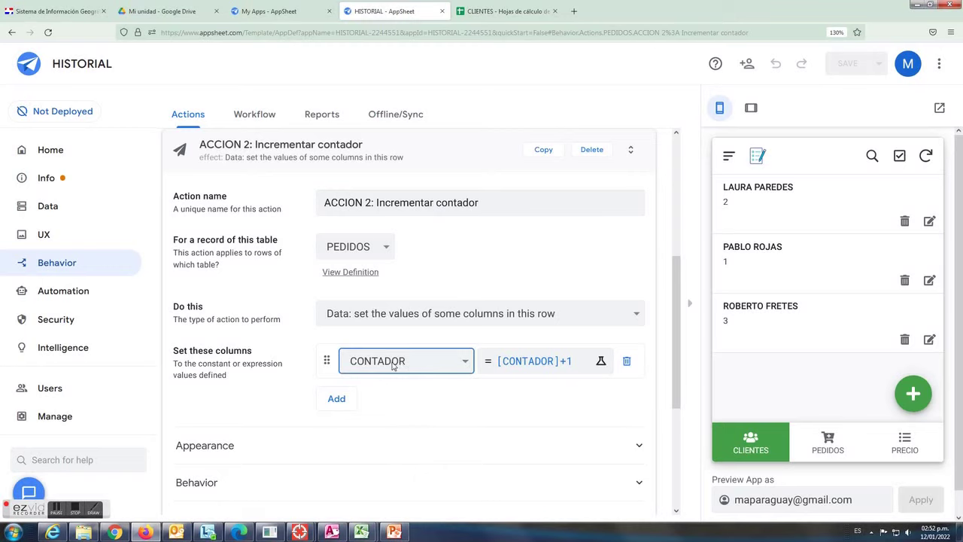
click(546, 361)
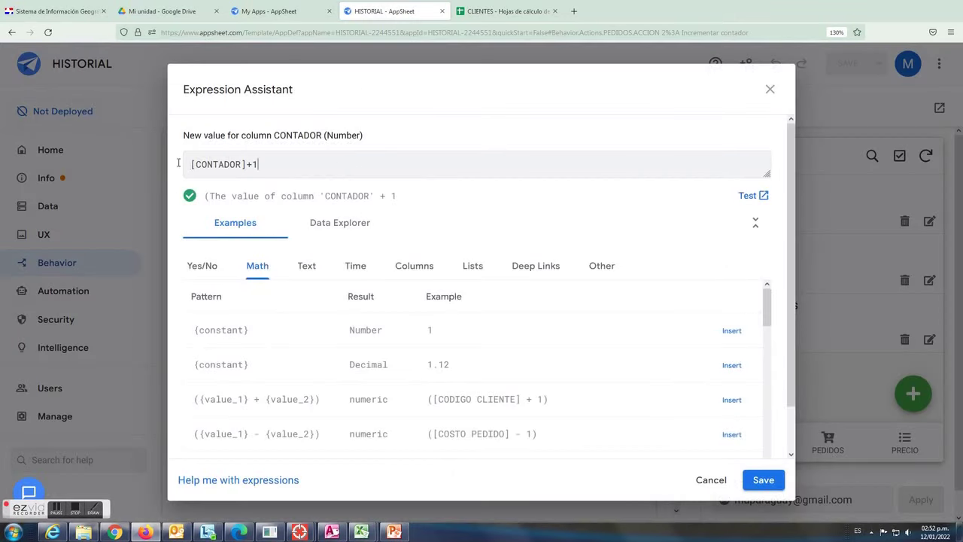
drag(179, 162, 192, 185)
click(770, 88)
click(520, 12)
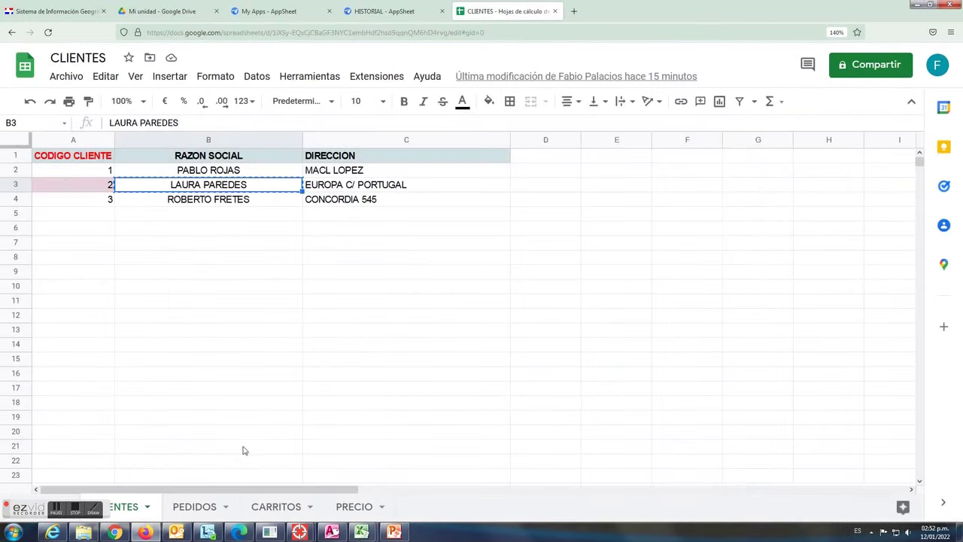
View the CARRITOS and PEDIDOS sheets, select the CONTADOR column, and return to HISTORIAL.
click(280, 508)
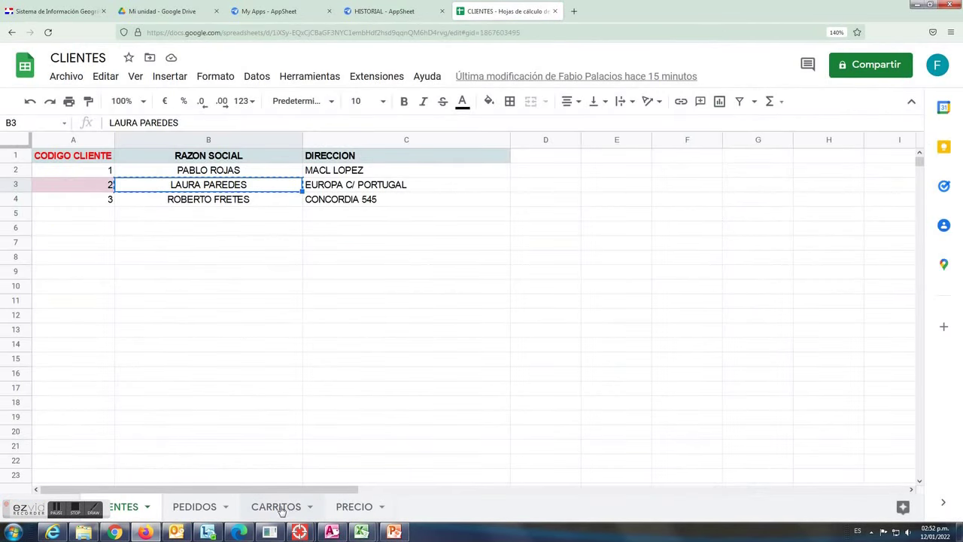
click(197, 507)
click(626, 161)
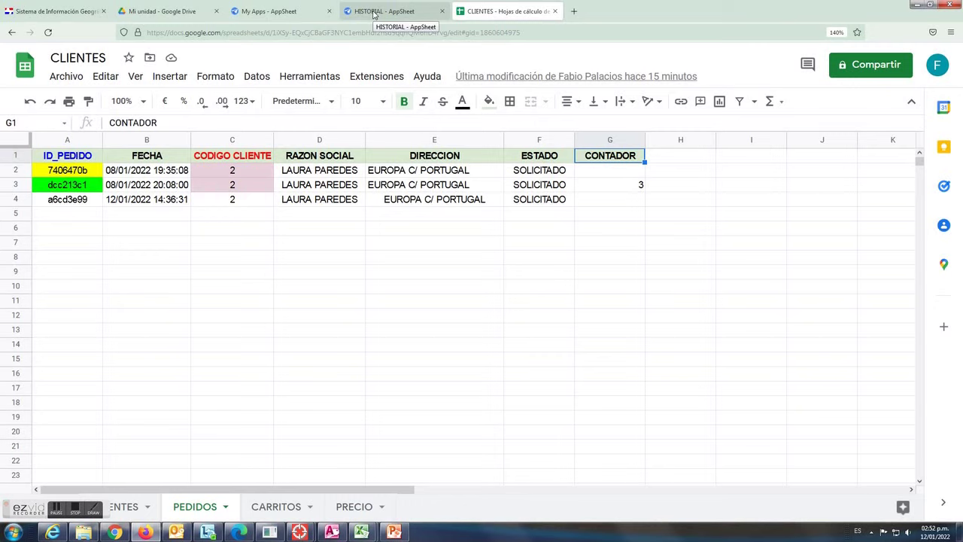
click(374, 13)
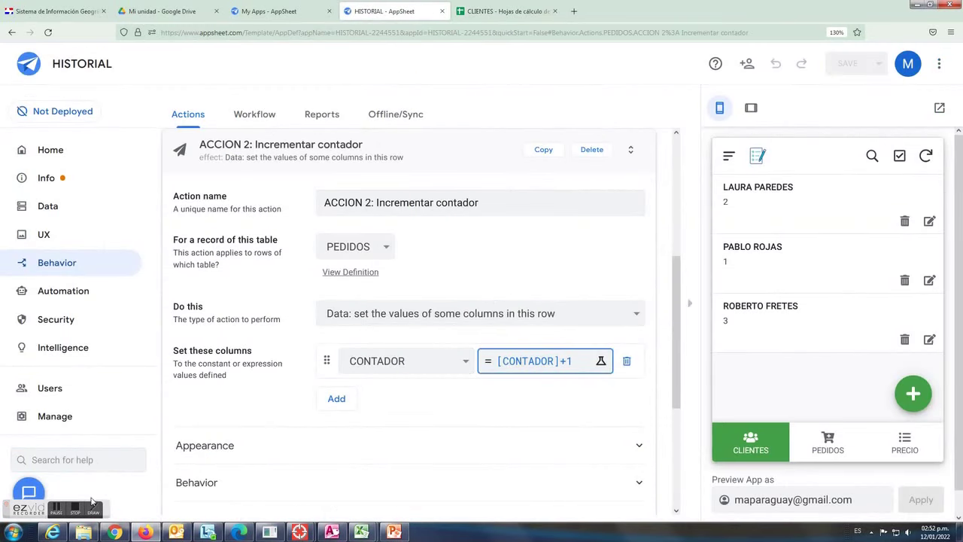
Open ACCION 3: Agregar FILA, confirm it adds a CARRITOS row, and show its ID_PEDIDO expression [ID_PEDIDO].
click(445, 158)
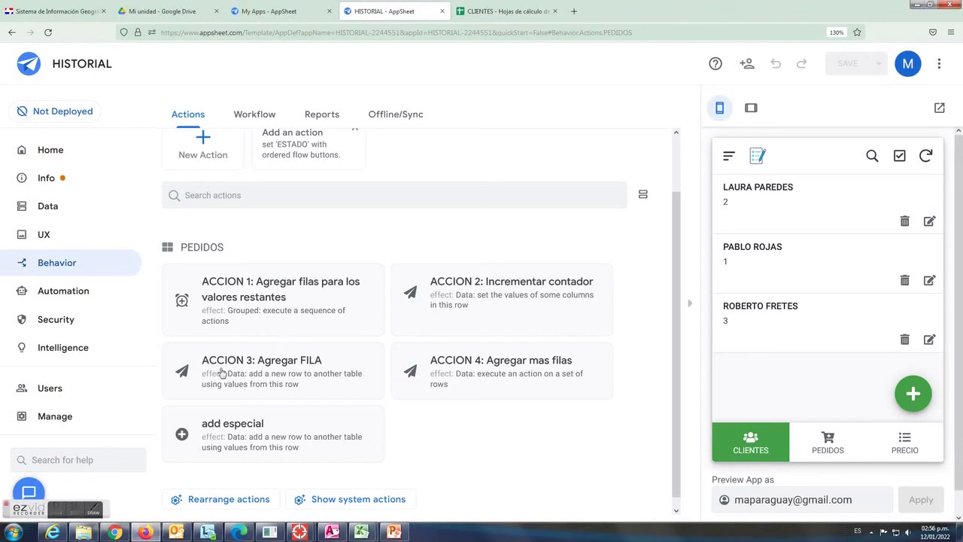
click(232, 369)
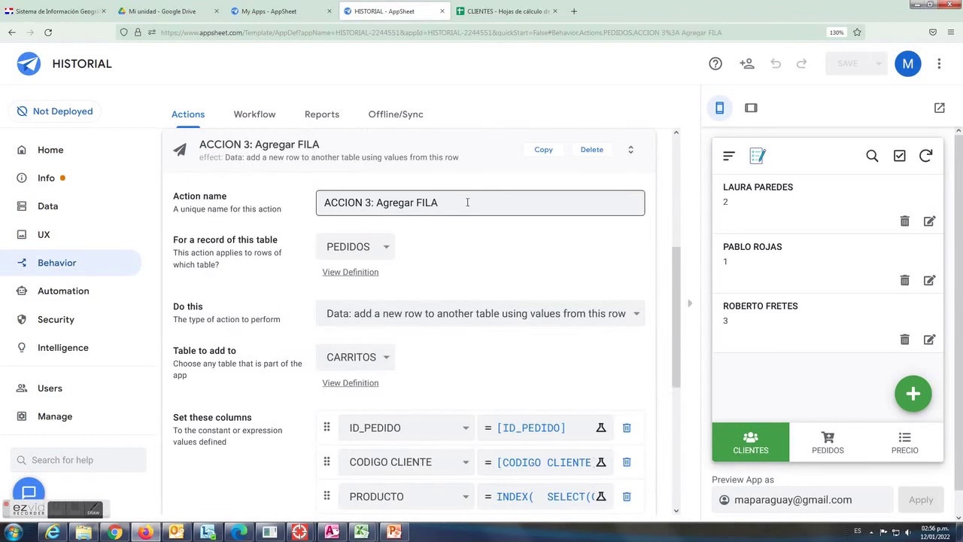
drag(469, 202, 257, 207)
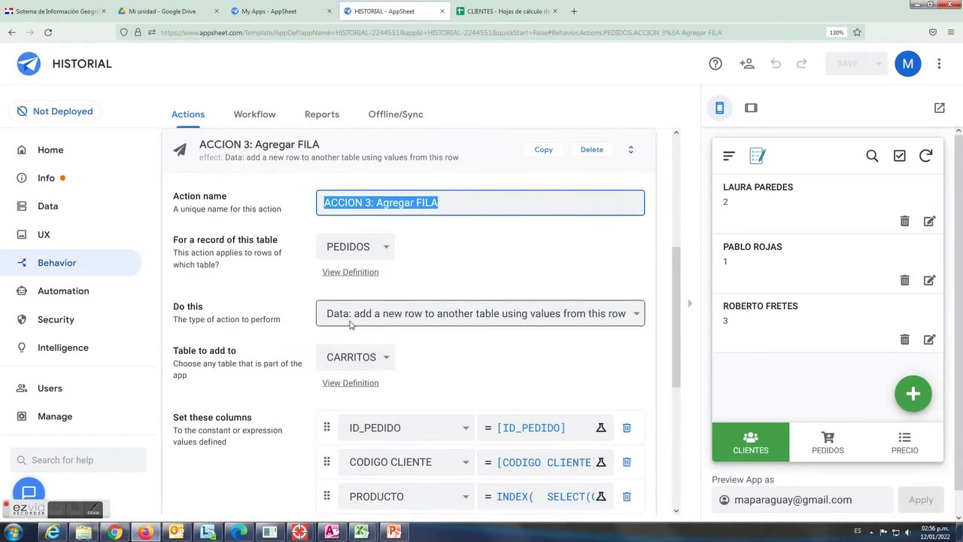
click(634, 316)
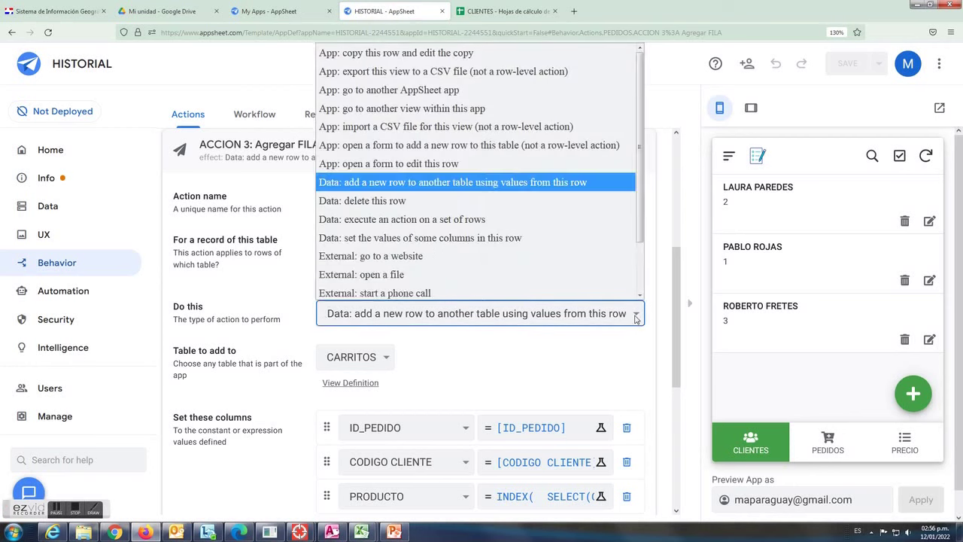
click(477, 180)
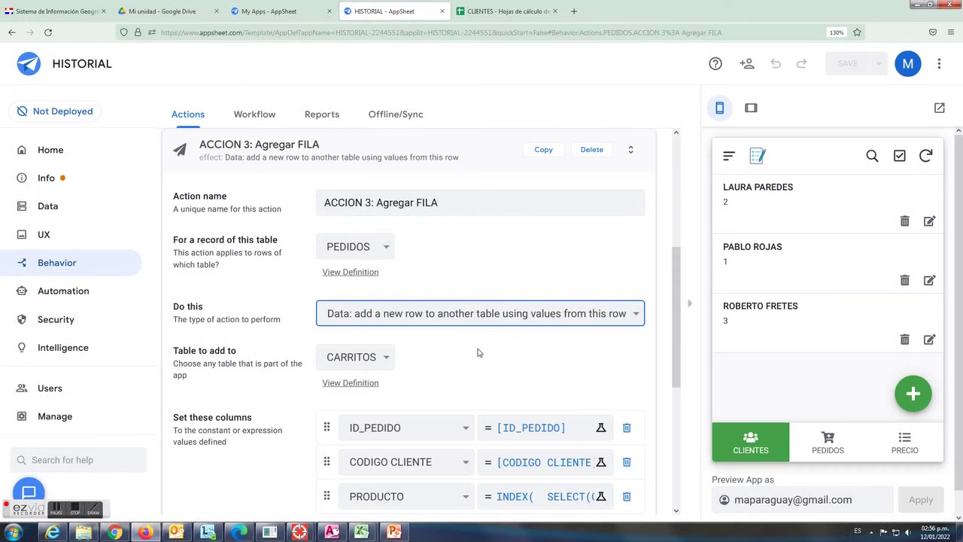
scroll(357, 322, down, 1)
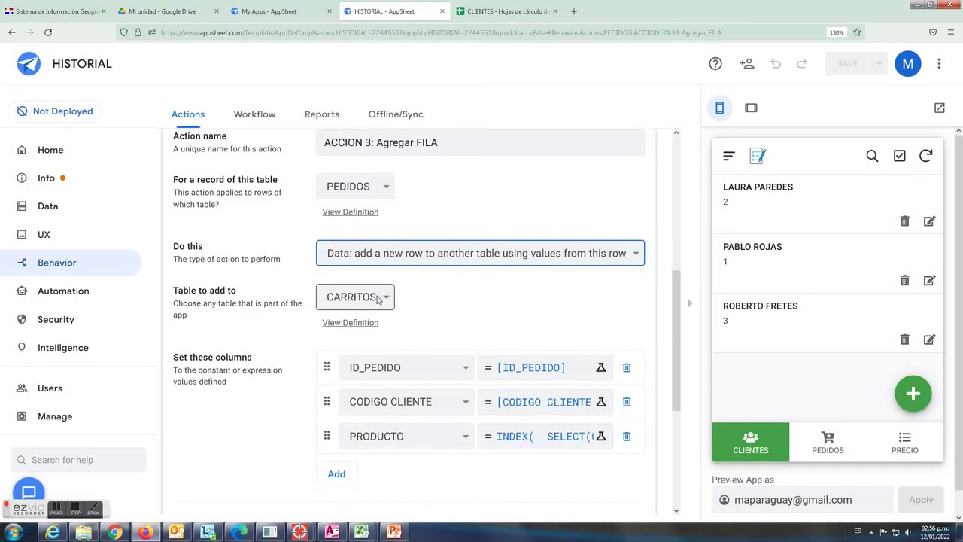
scroll(464, 308, down, 1)
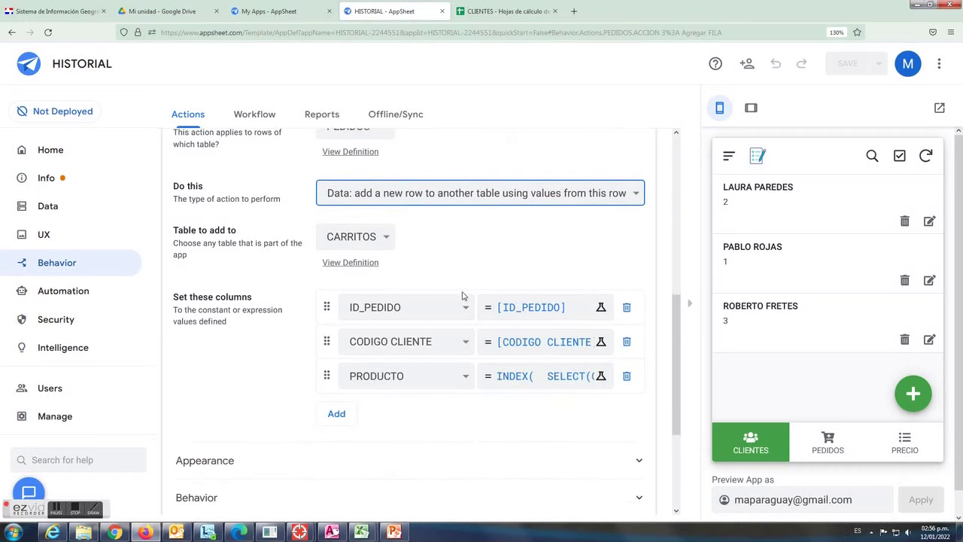
click(531, 307)
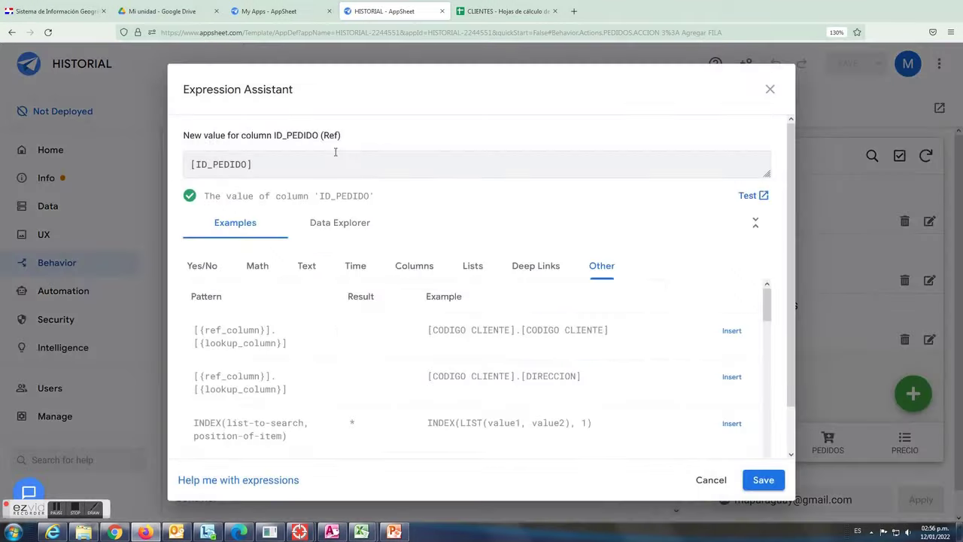
click(768, 90)
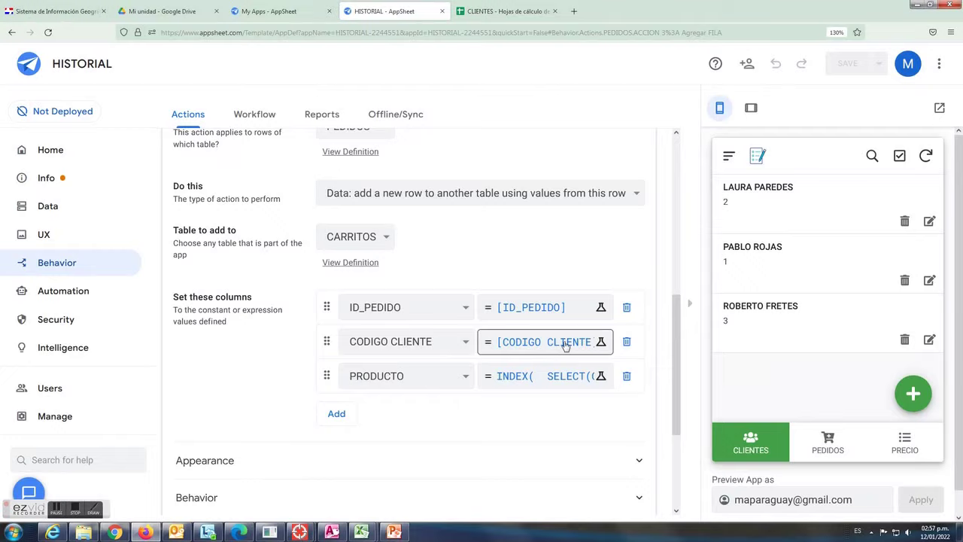
click(565, 342)
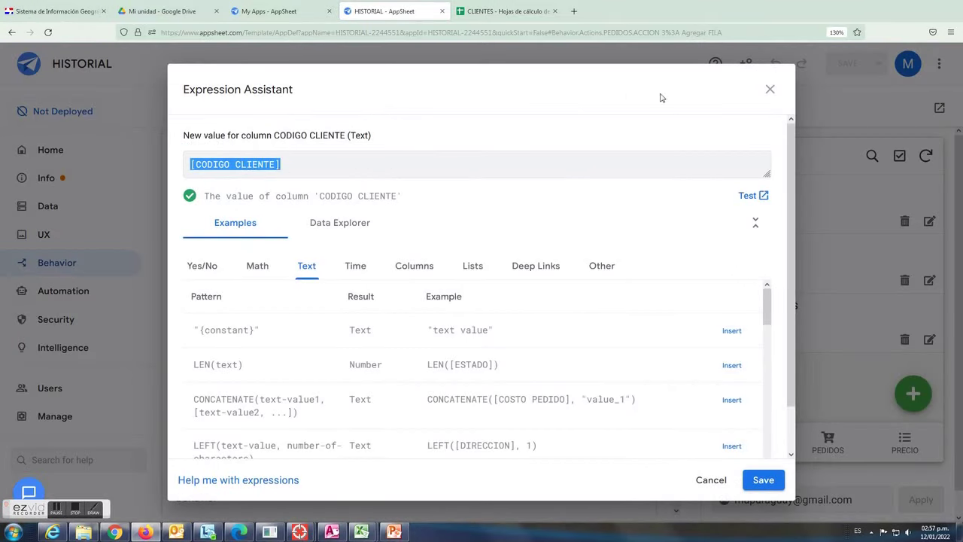
click(770, 89)
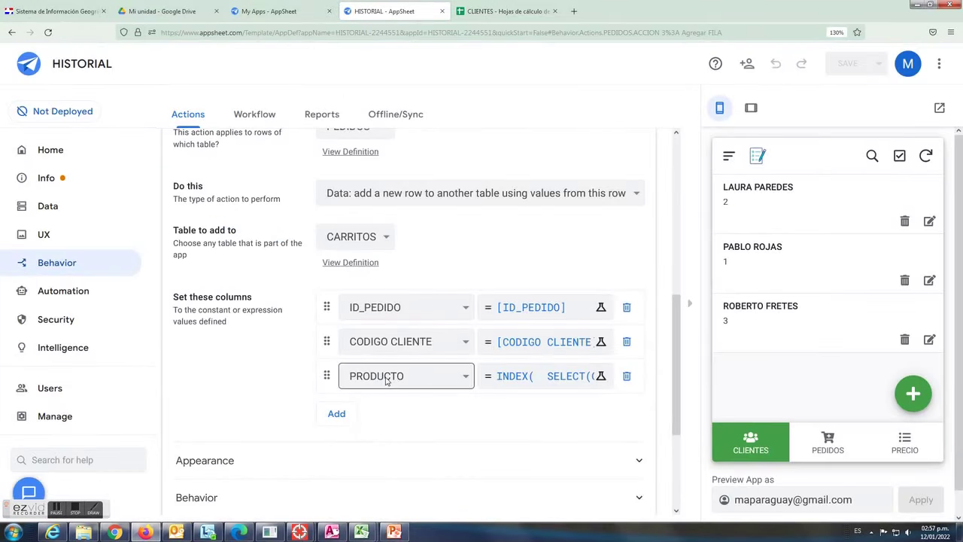
click(539, 380)
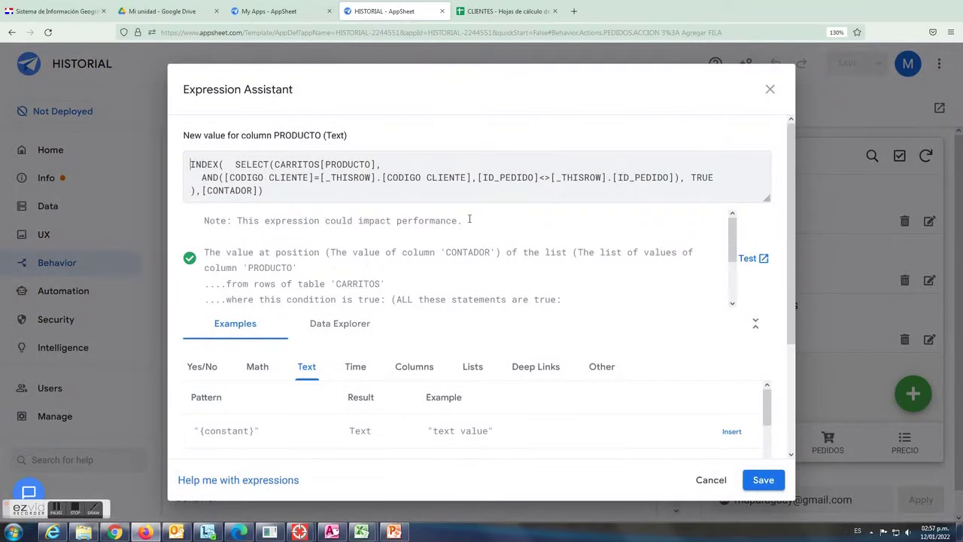
drag(767, 199, 767, 286)
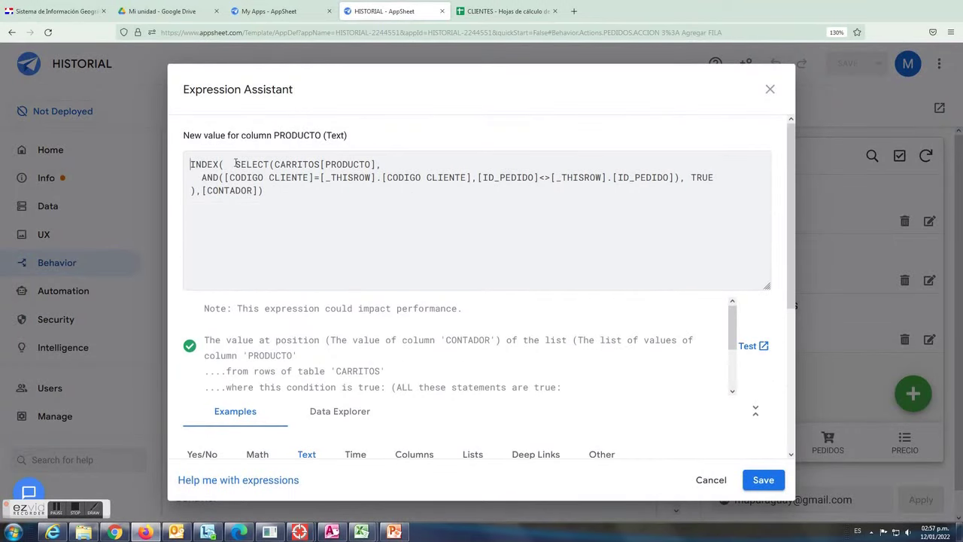
drag(235, 164, 194, 190)
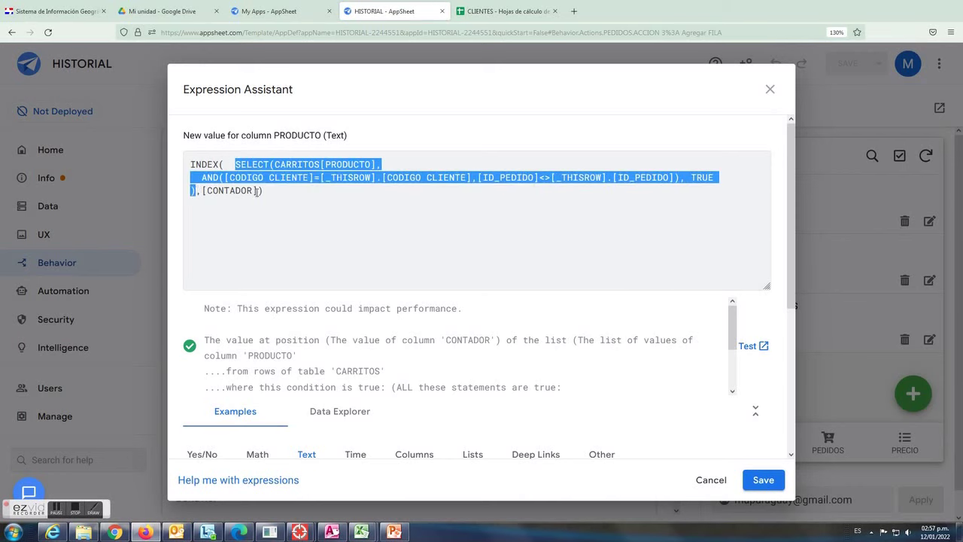
drag(257, 191, 206, 192)
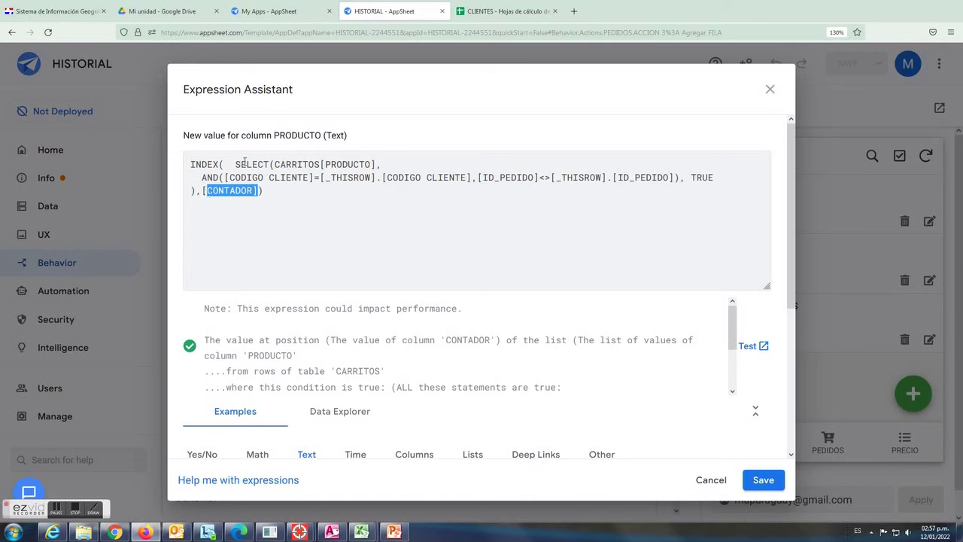
drag(538, 178, 563, 177)
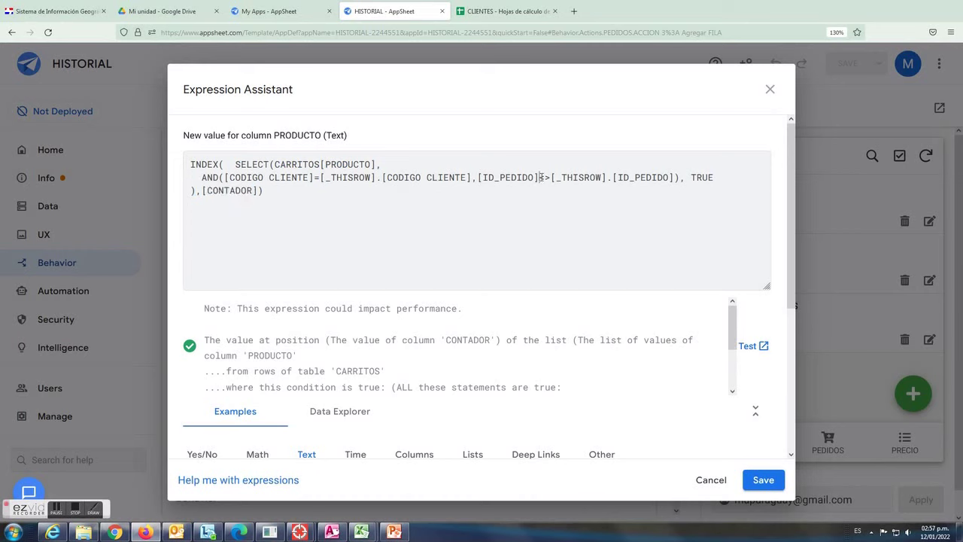
drag(677, 177, 394, 179)
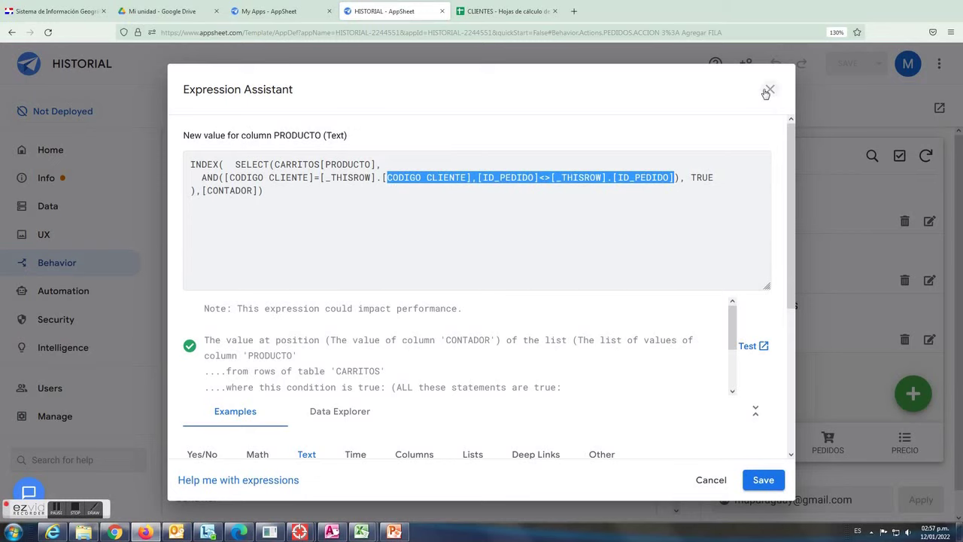
click(712, 479)
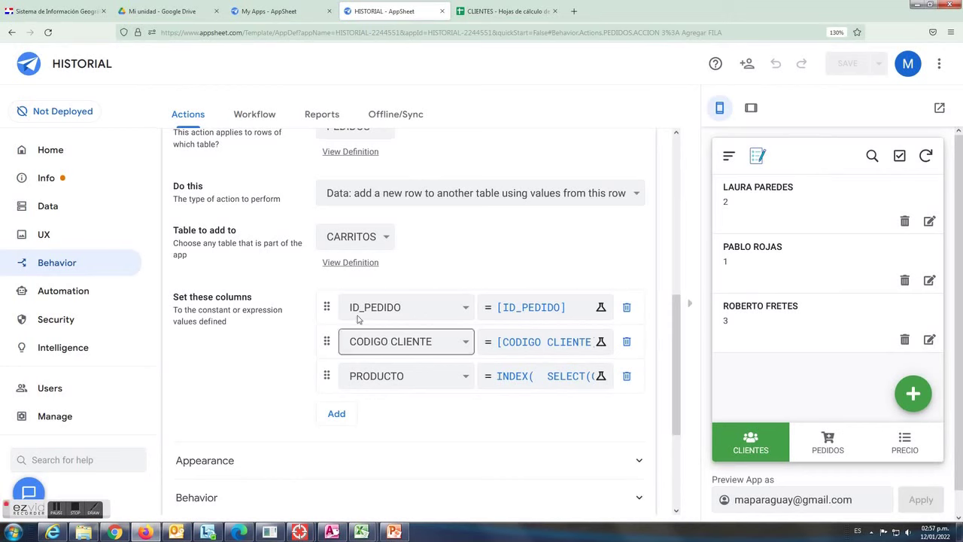
scroll(253, 409, down, 2)
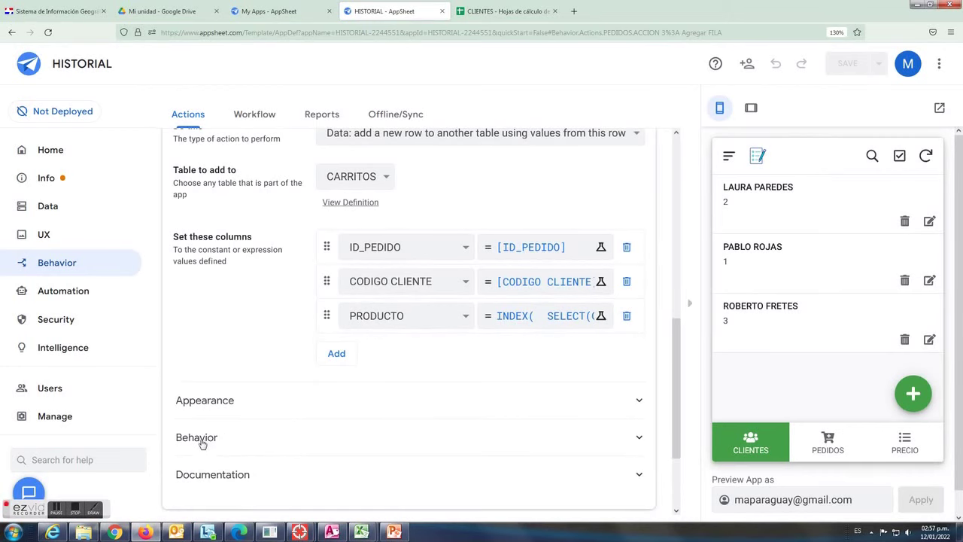
Inspect the Agregar FILA action's isnotblank run condition, then return to the PEDIDOS actions list.
click(209, 440)
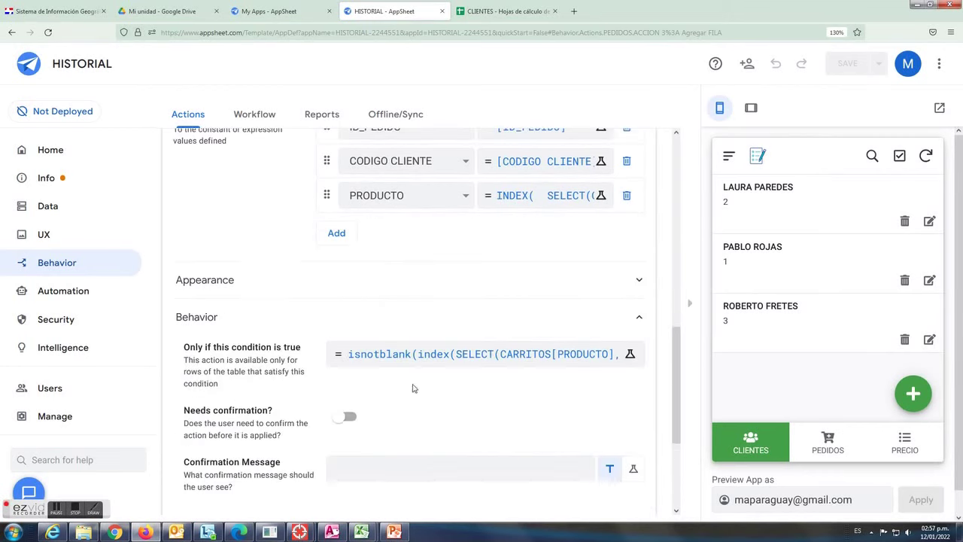
click(427, 353)
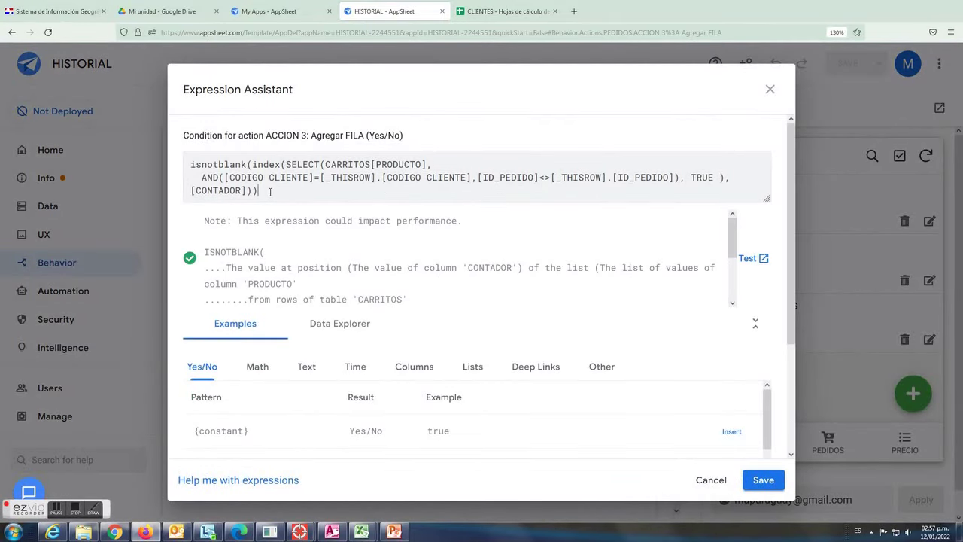
drag(270, 192, 190, 164)
click(350, 185)
click(770, 89)
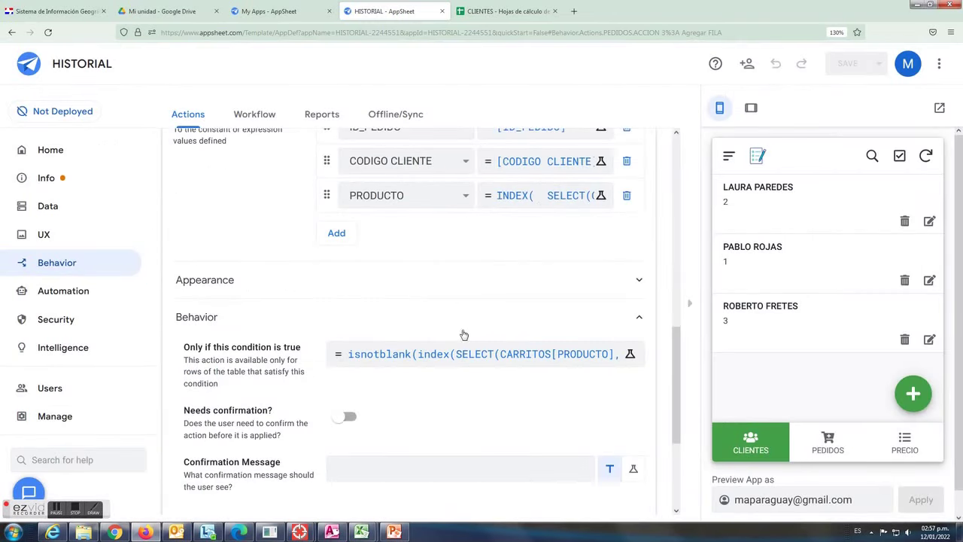
scroll(436, 276, up, 3)
scroll(437, 295, down, 4)
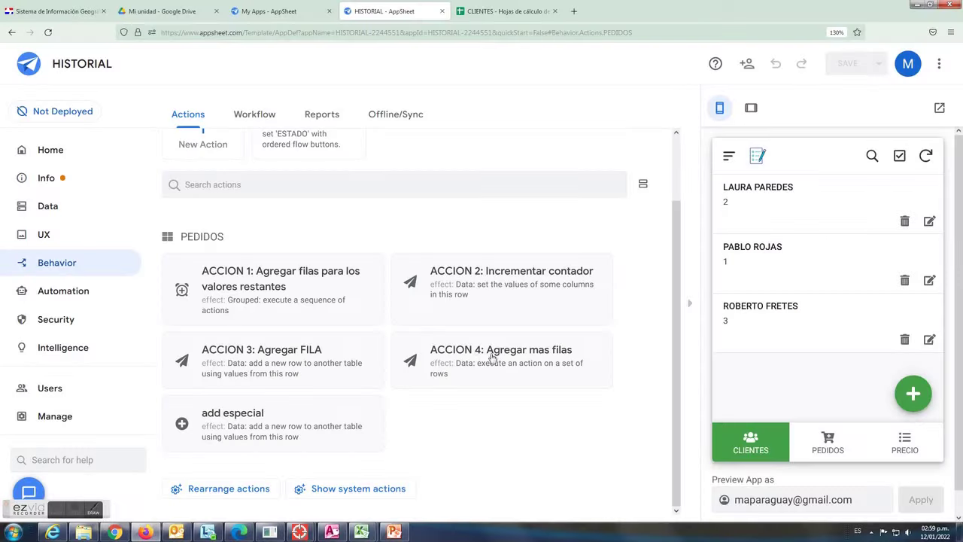
Open ACCION 4: Agregar mas filas and inspect its Referenced Rows formula list([_thisrow]).
click(471, 356)
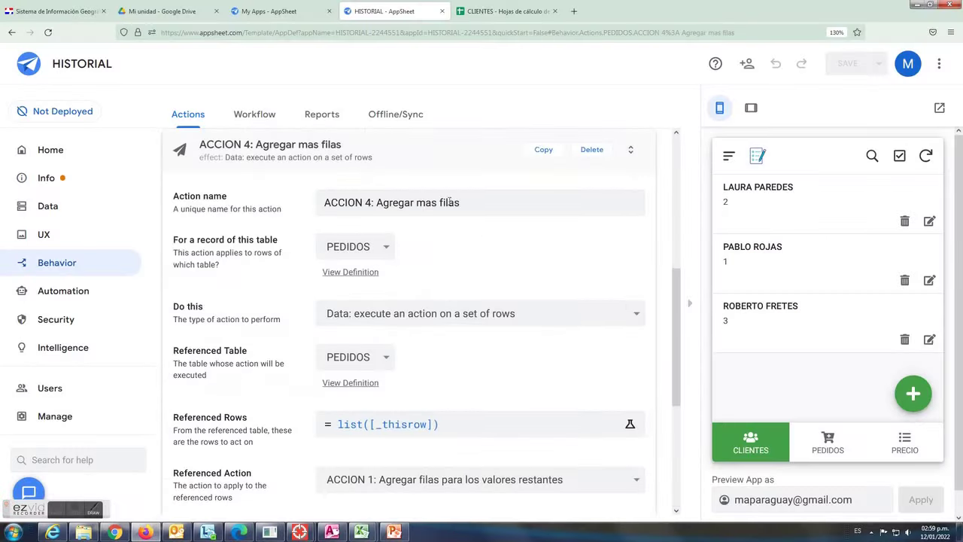
drag(469, 202, 240, 205)
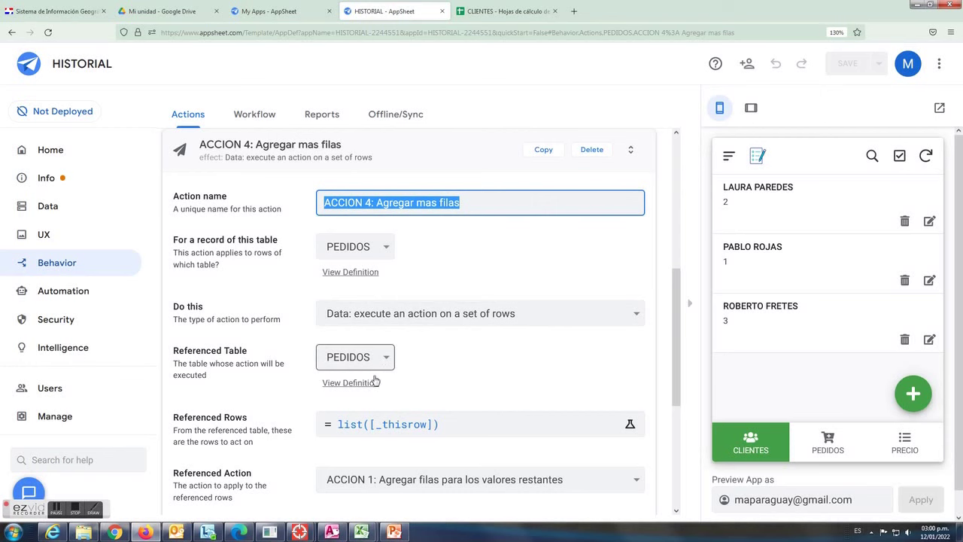
click(376, 424)
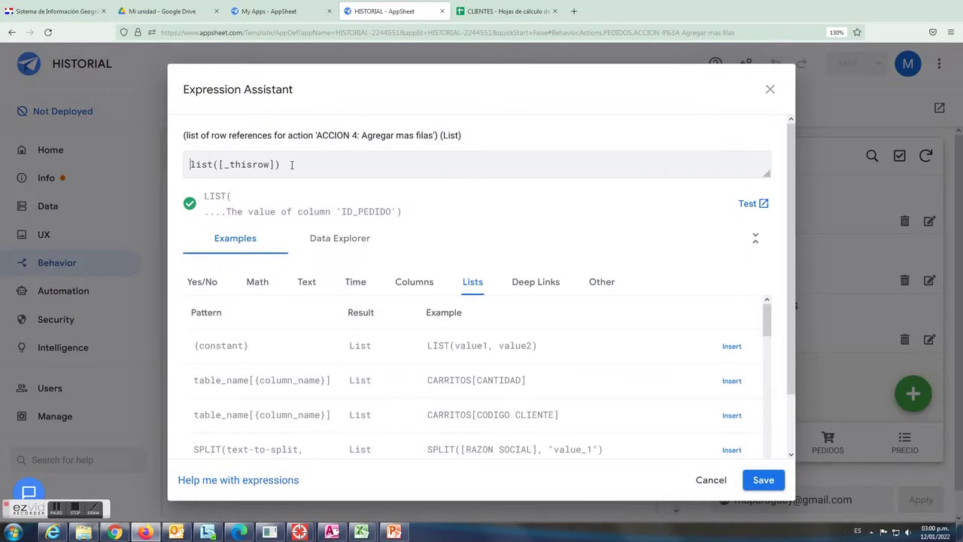
drag(292, 165, 175, 165)
click(345, 167)
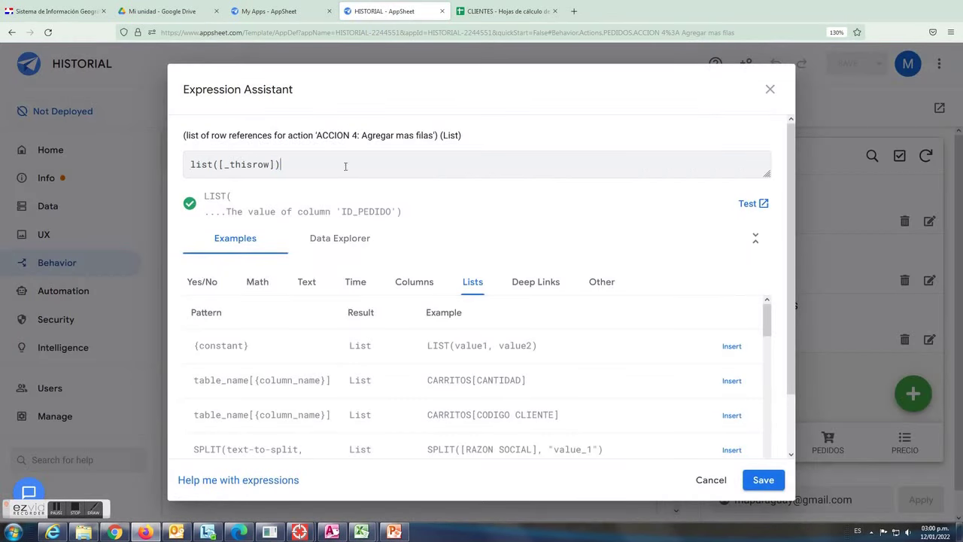
click(769, 88)
Show that ACCION 4 runs ACCION 1 on those rows and expand its Behavior settings.
scroll(504, 294, down, 2)
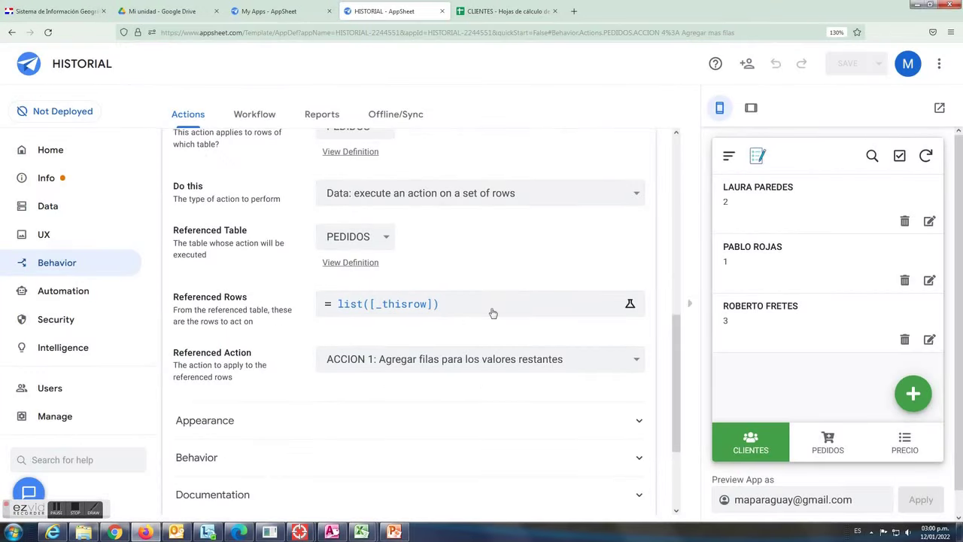
drag(254, 353, 169, 356)
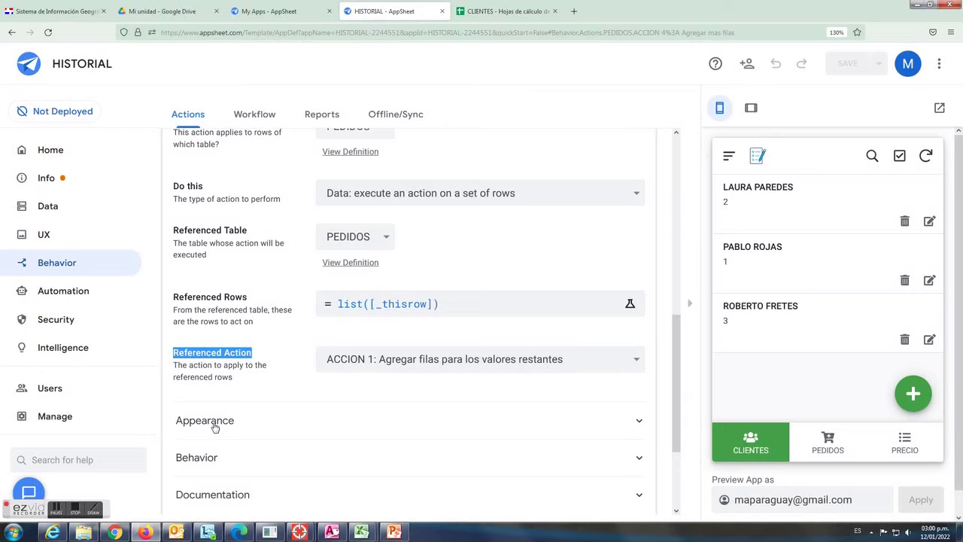
click(212, 459)
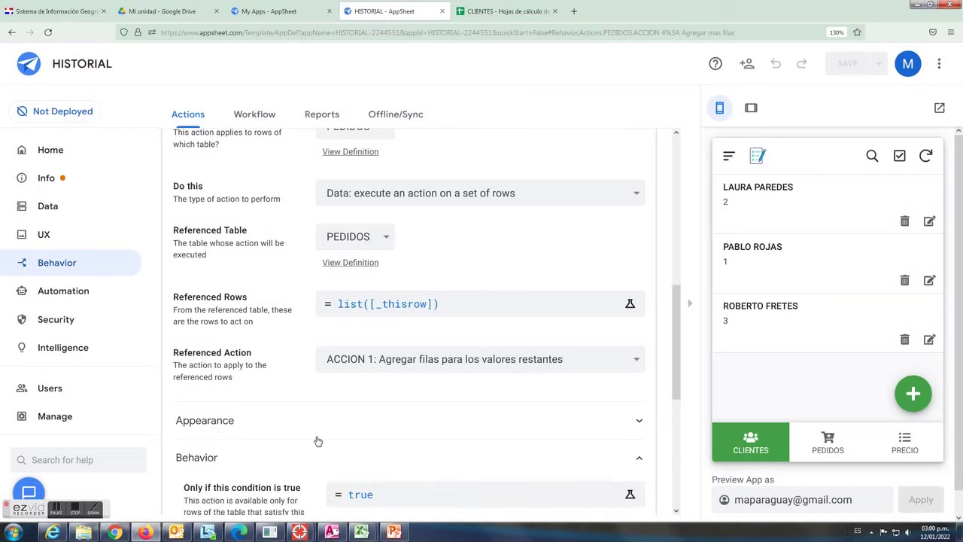
scroll(377, 441, down, 2)
scroll(389, 378, up, 5)
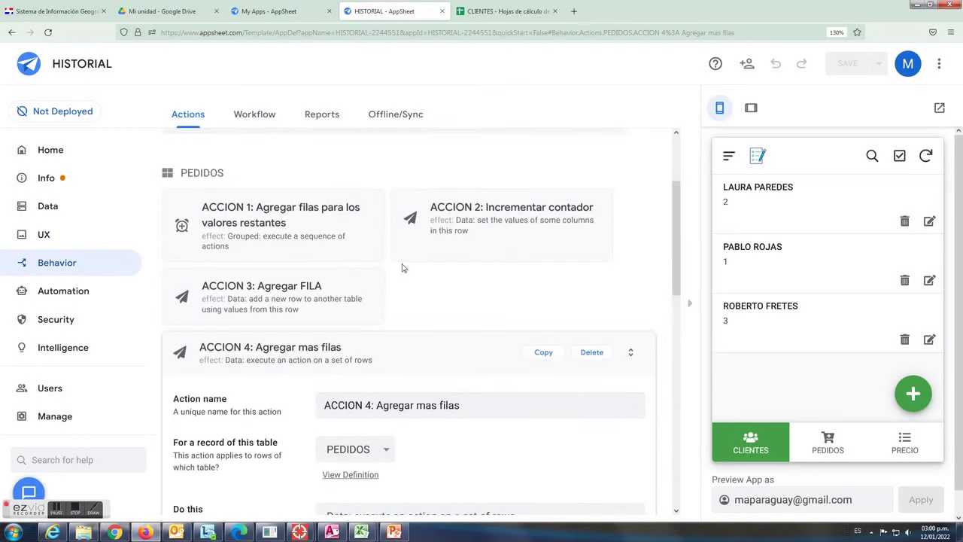
In the preview, check the first client's newest order lists AZUCAR and PAN with totals, then return.
click(421, 340)
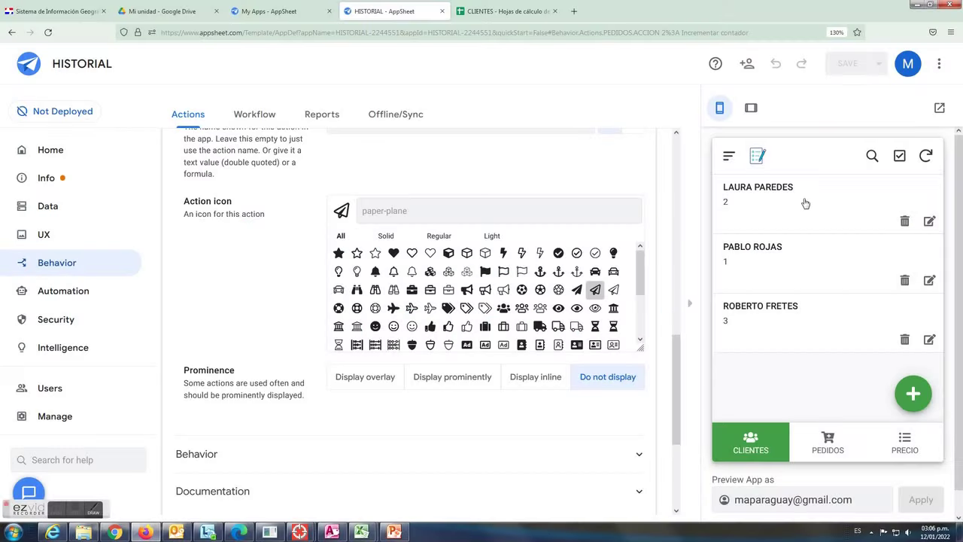
click(805, 204)
scroll(835, 252, down, 2)
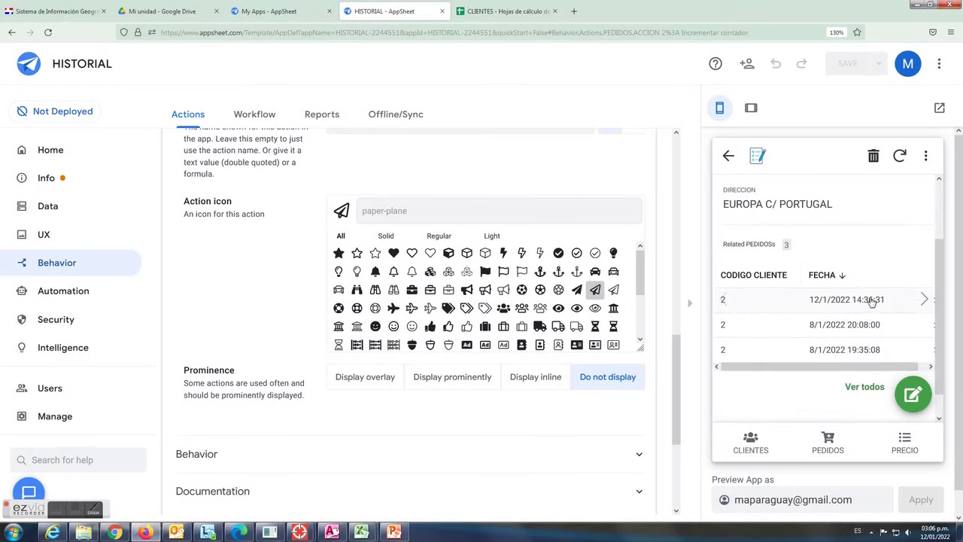
click(867, 306)
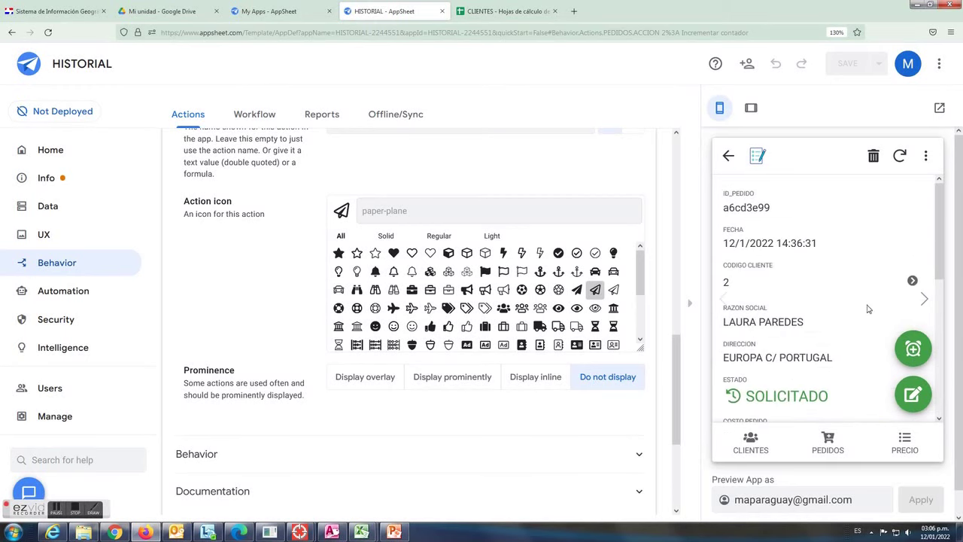
scroll(866, 308, down, 3)
scroll(858, 317, down, 2)
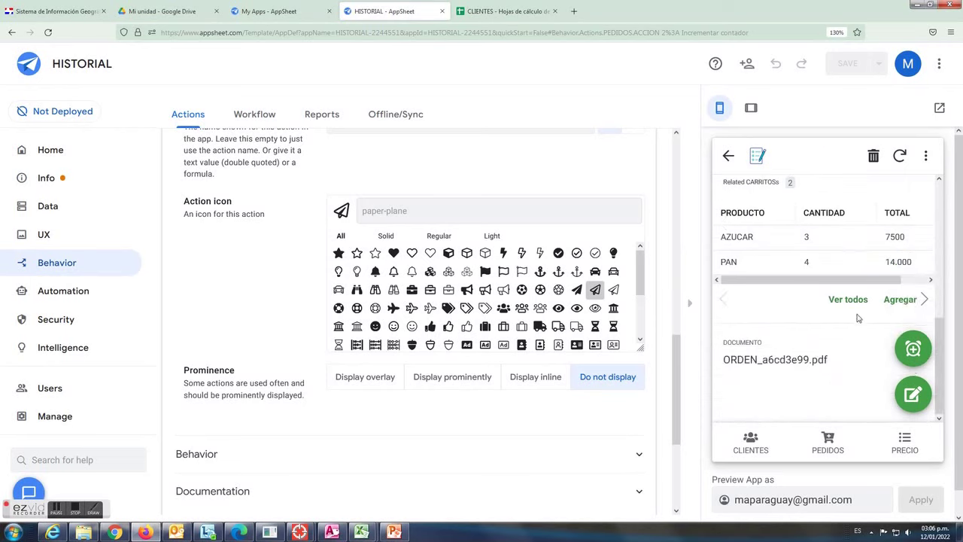
click(728, 156)
click(752, 444)
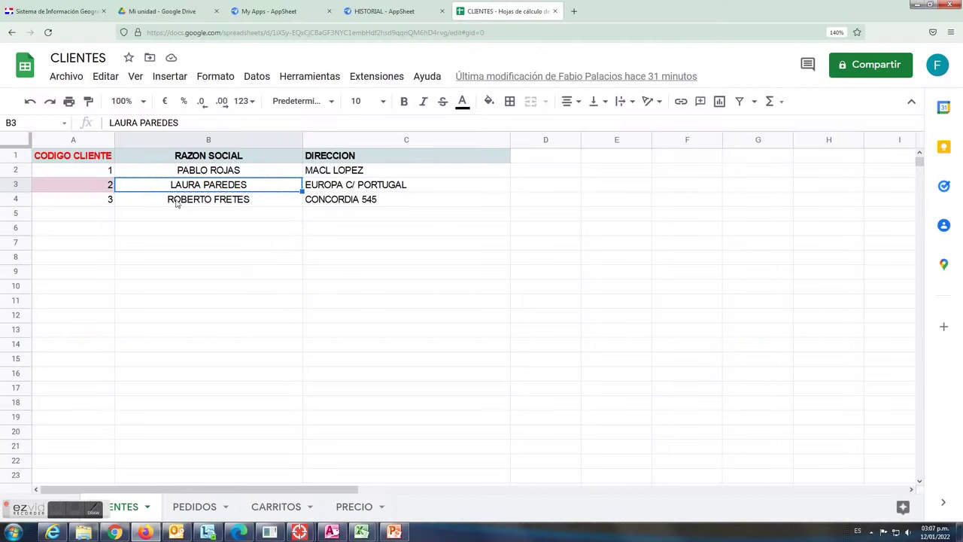
Fill the new order's client code cell C4 on PEDIDOS light pink, matching C2.
click(99, 188)
click(192, 506)
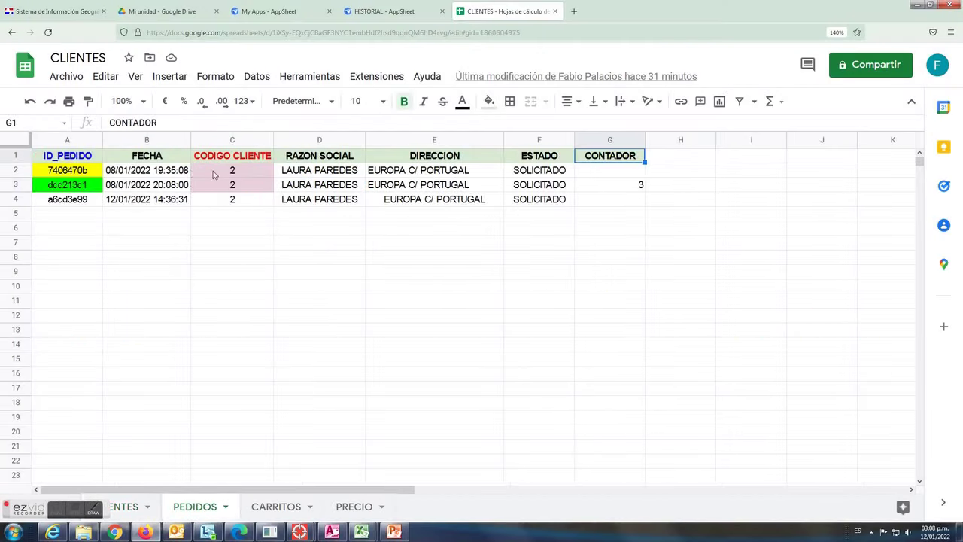
click(215, 172)
click(253, 200)
click(489, 101)
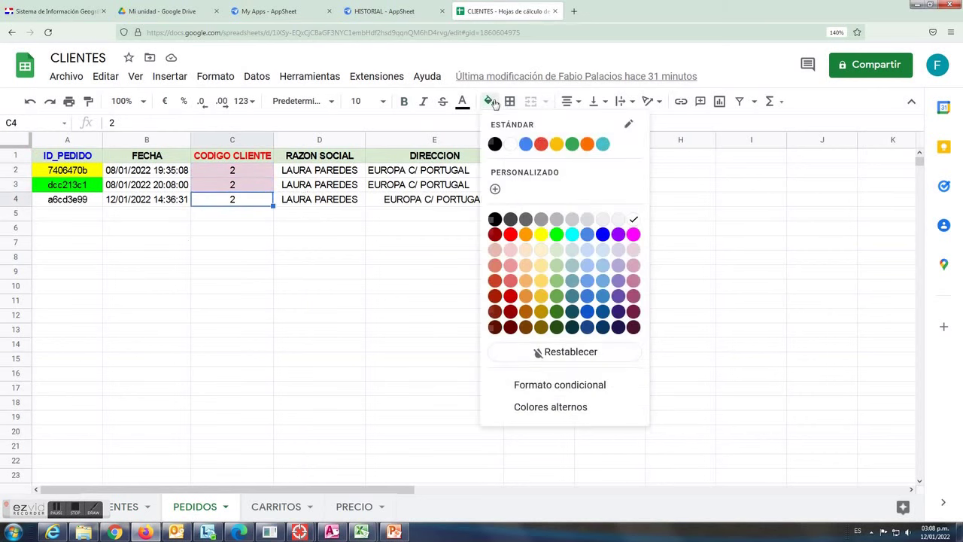
click(635, 263)
click(331, 177)
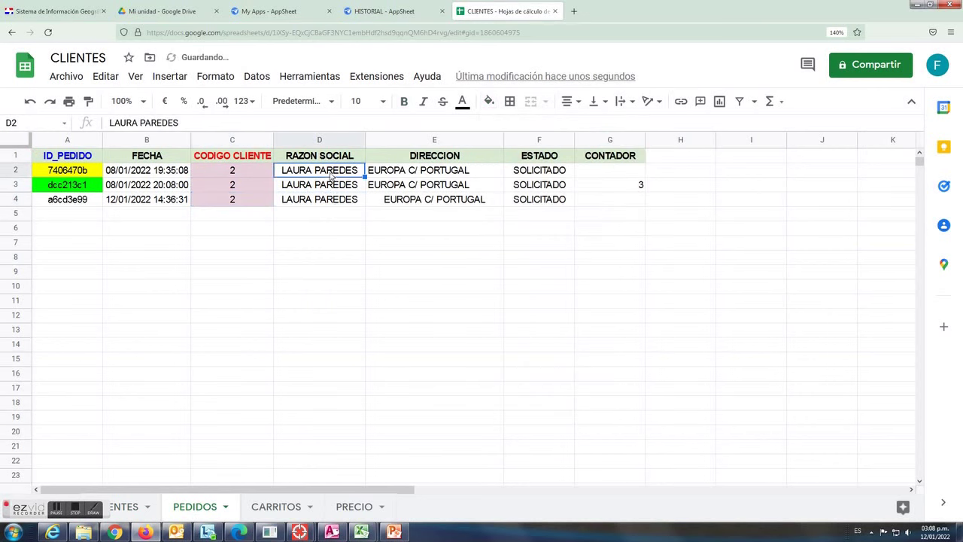
Shade the new CARRITOS rows' client codes C9:C10 the same light pink.
click(277, 504)
drag(207, 293, 207, 276)
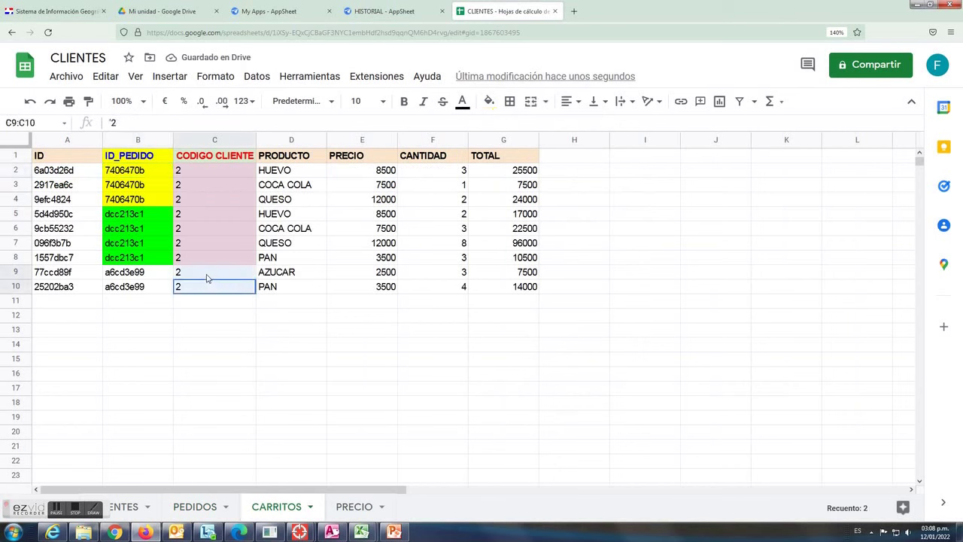
click(489, 101)
click(625, 251)
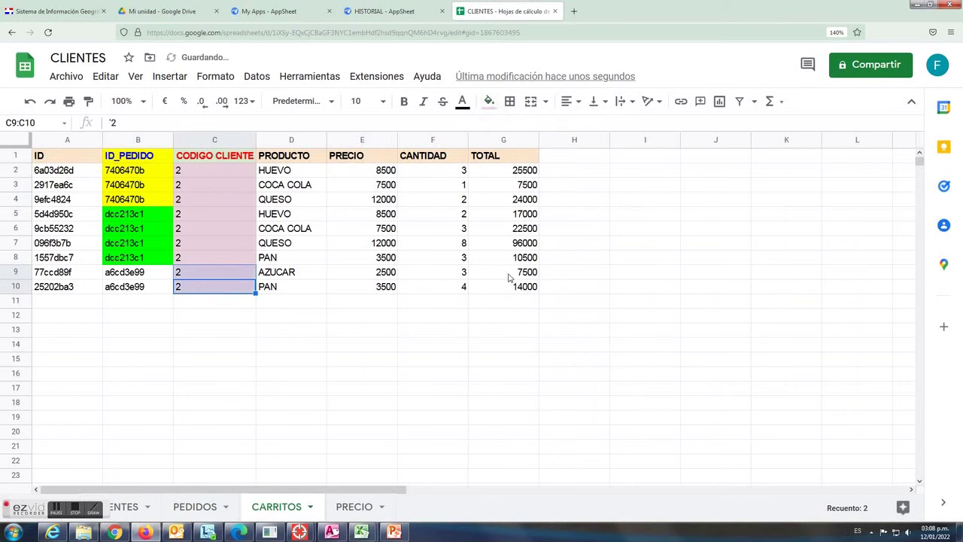
click(214, 316)
Review the ordered products in CARRITOS column D, from HUEVO down to PAN in D10.
click(280, 291)
click(294, 171)
click(291, 184)
click(290, 198)
click(288, 213)
click(284, 228)
click(280, 242)
click(278, 257)
click(280, 272)
click(279, 292)
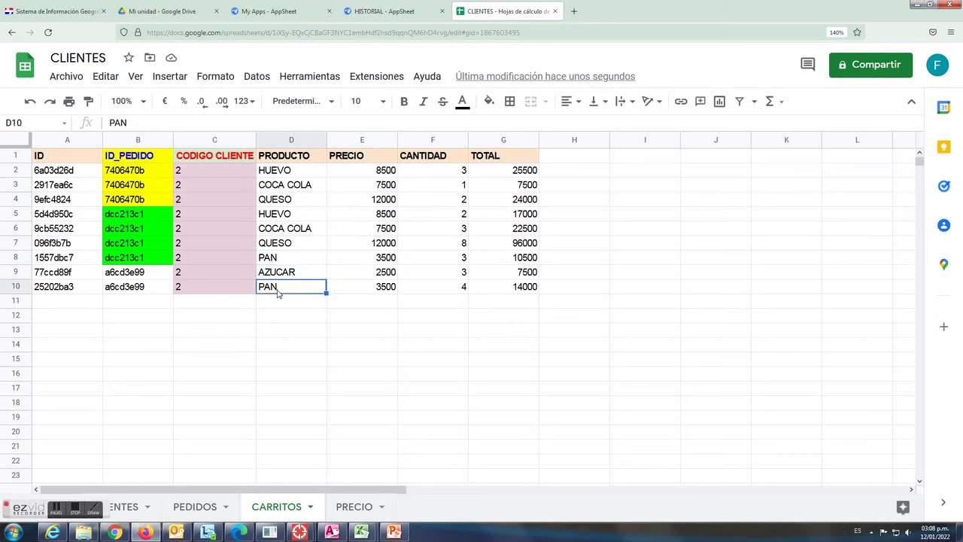
Compare with the PRECIO sheet's product prices, then select ordered products D2:D10 in CARRITOS.
click(352, 514)
click(134, 185)
click(132, 199)
click(134, 213)
click(138, 228)
click(142, 242)
click(280, 506)
drag(265, 170, 291, 290)
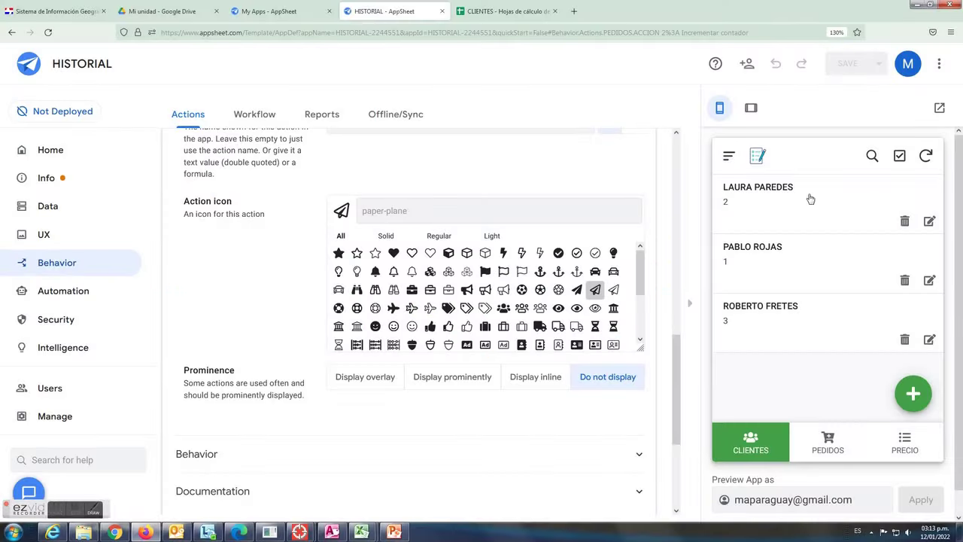
Start a new order from the first client's details and save the form.
click(802, 197)
scroll(826, 254, down, 1)
scroll(828, 259, down, 2)
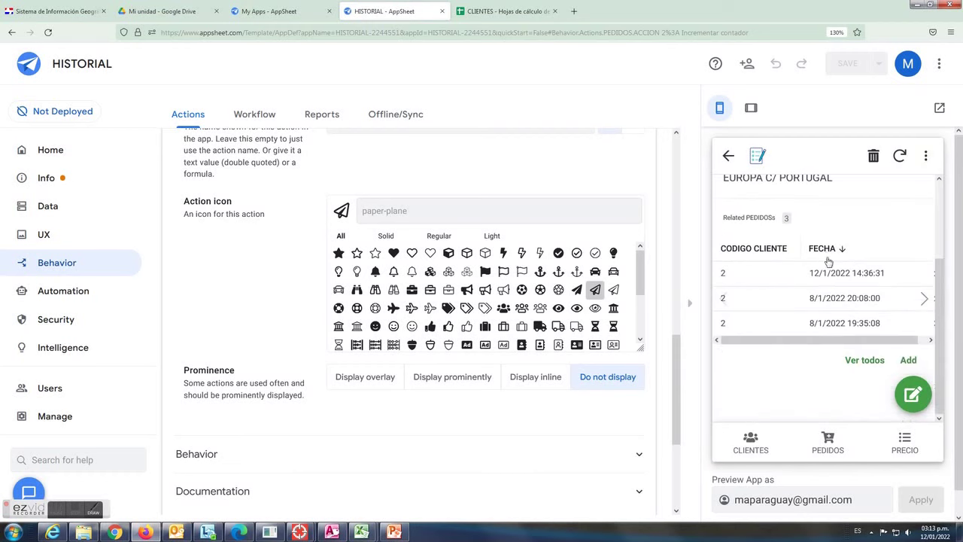
click(909, 361)
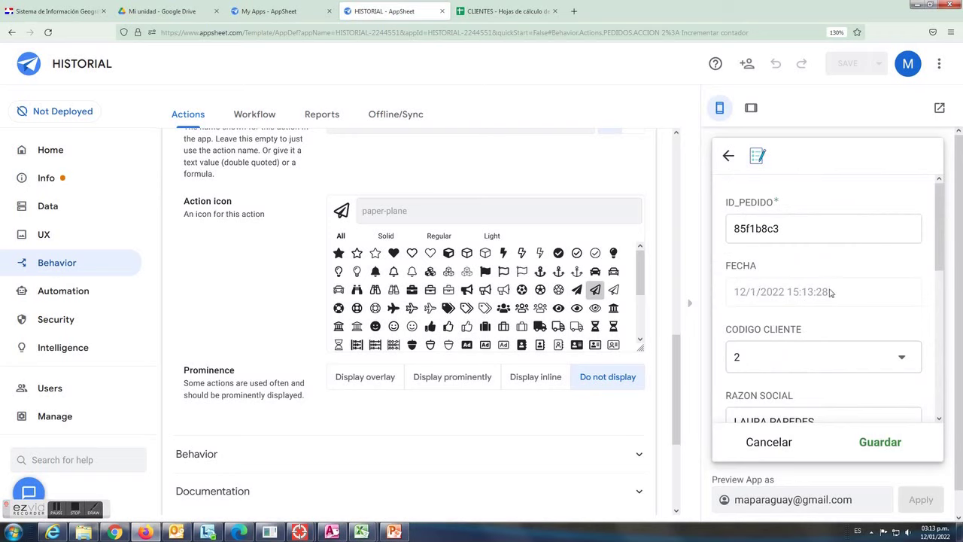
scroll(852, 339, down, 2)
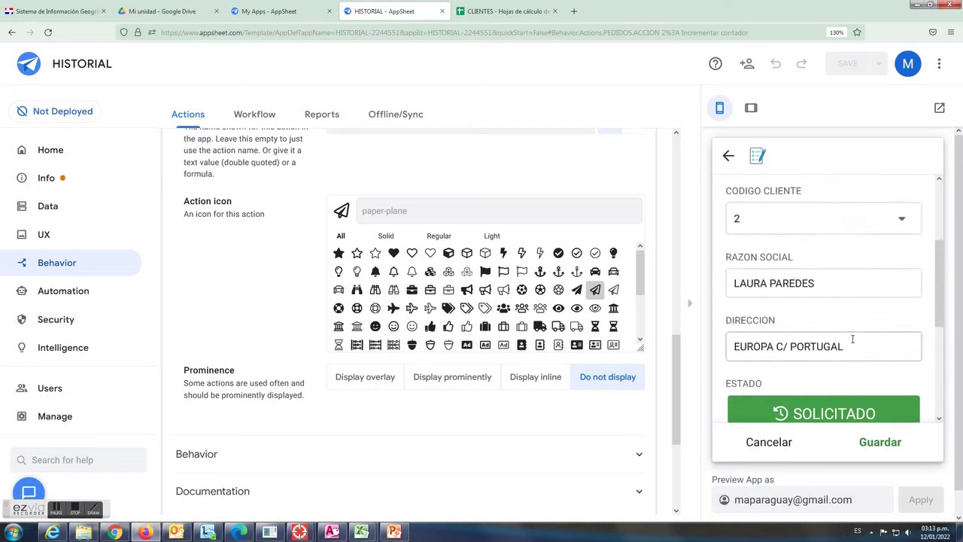
scroll(853, 339, down, 3)
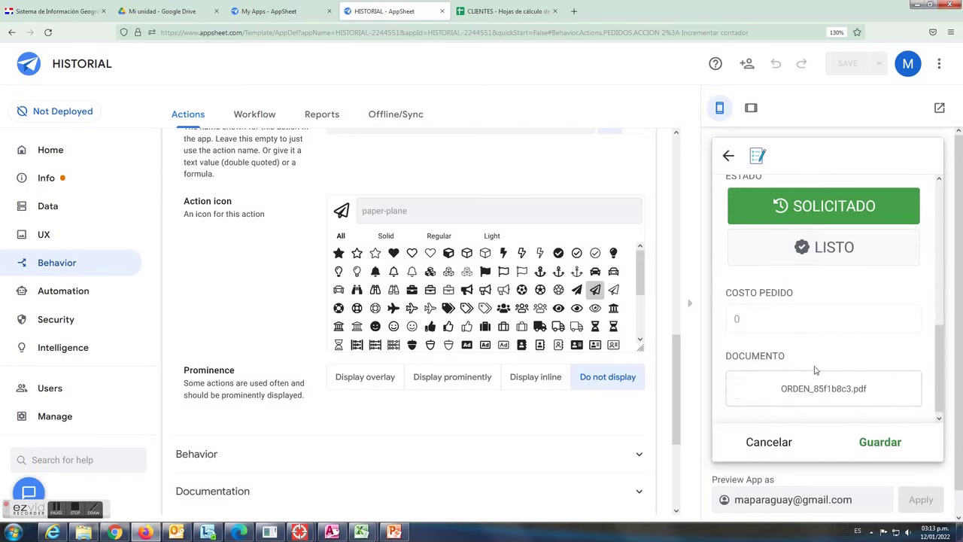
click(882, 442)
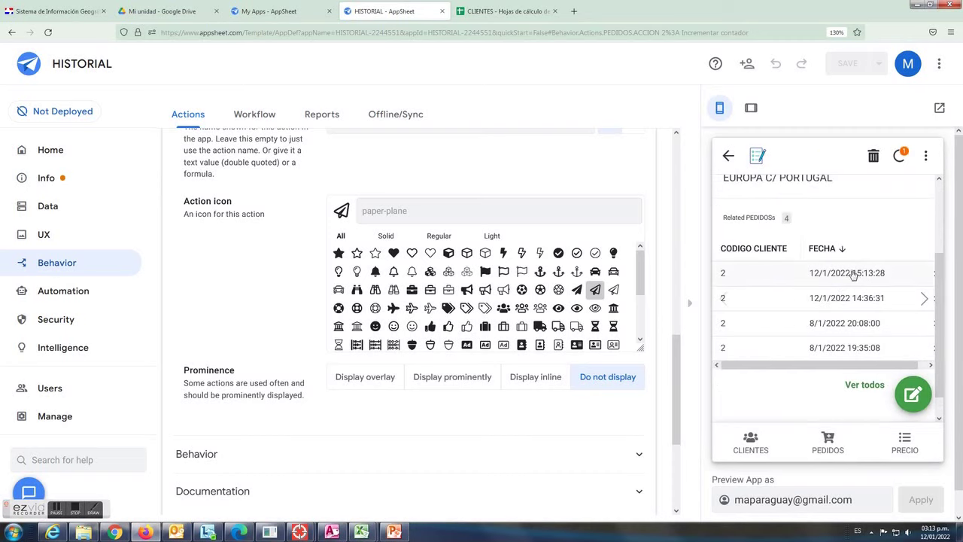
Open the newest order, cancel a trial cart entry, and copy the client's previous products into it.
click(863, 275)
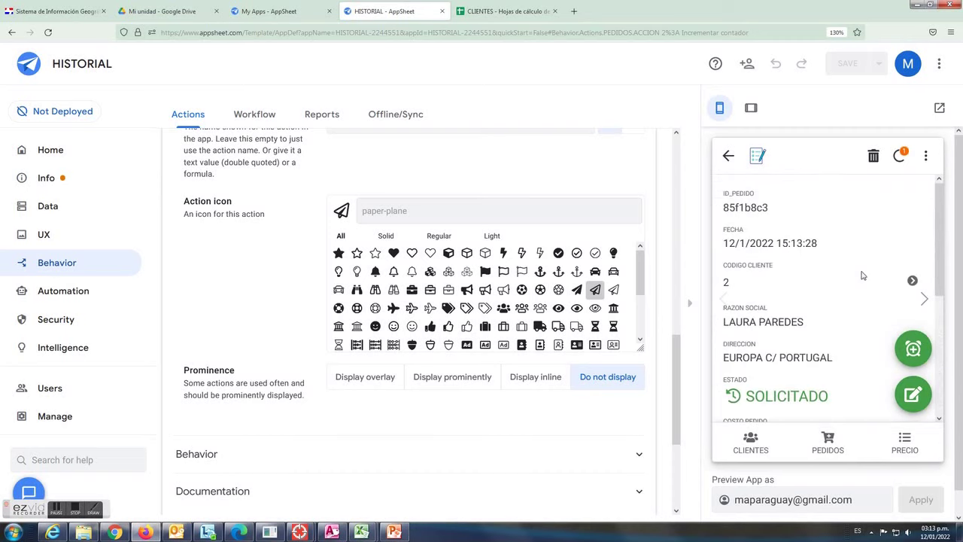
scroll(861, 278, down, 3)
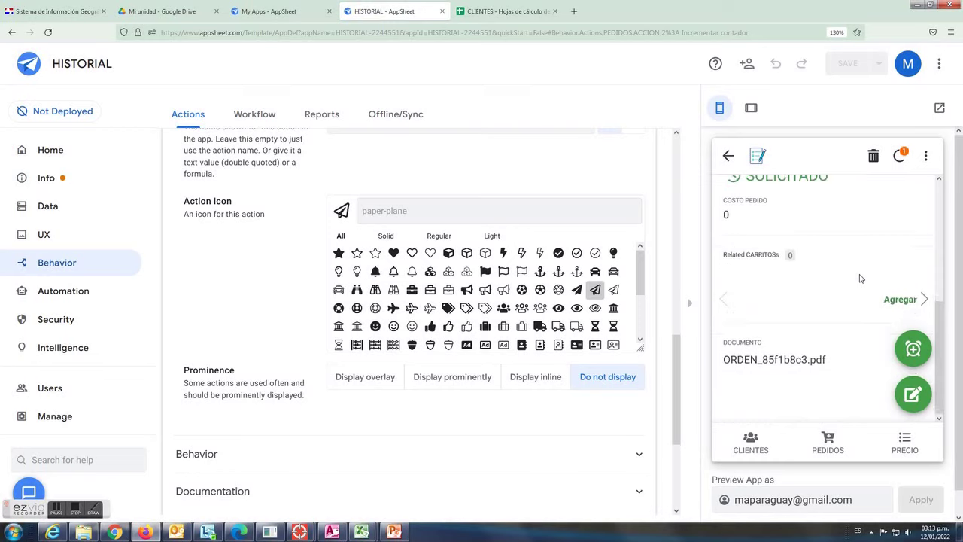
click(902, 301)
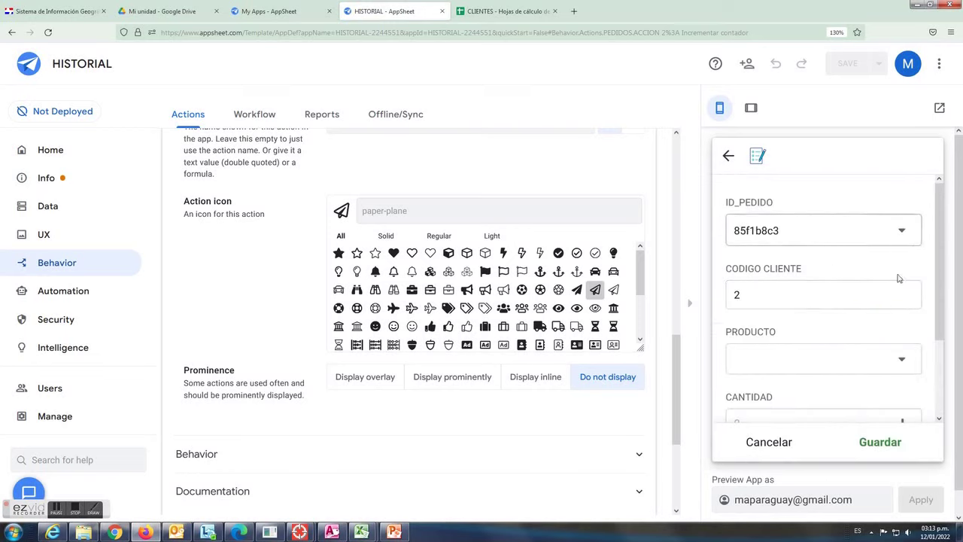
scroll(899, 276, down, 2)
click(901, 262)
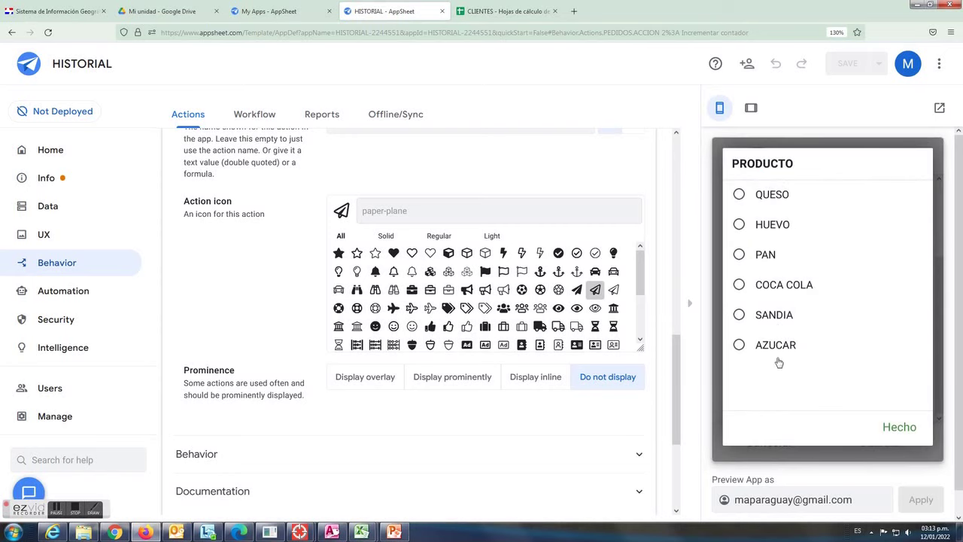
click(903, 428)
click(768, 441)
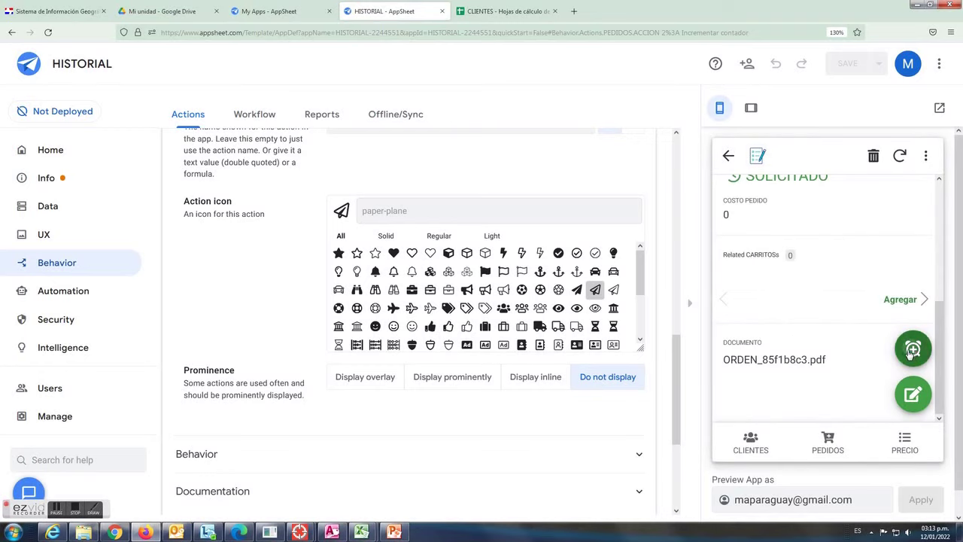
click(912, 350)
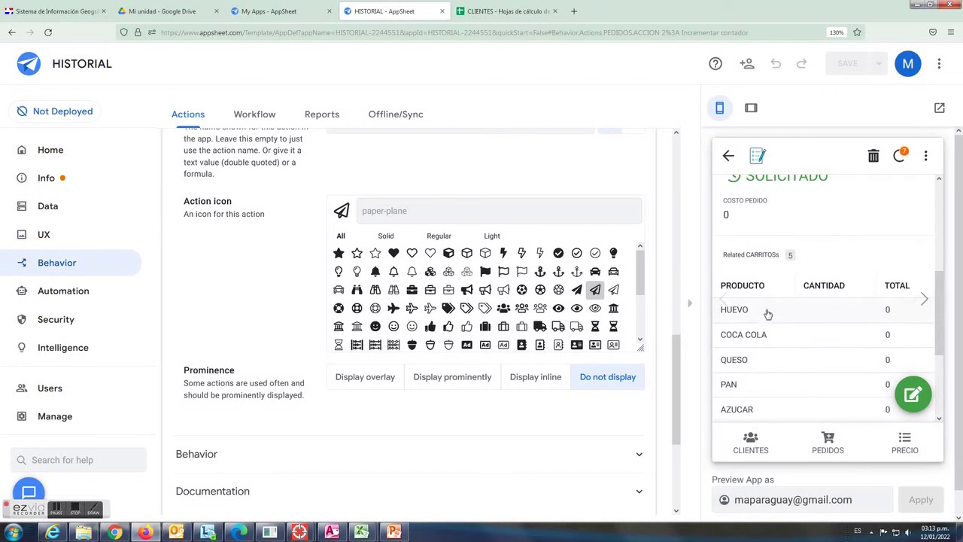
scroll(806, 394, down, 2)
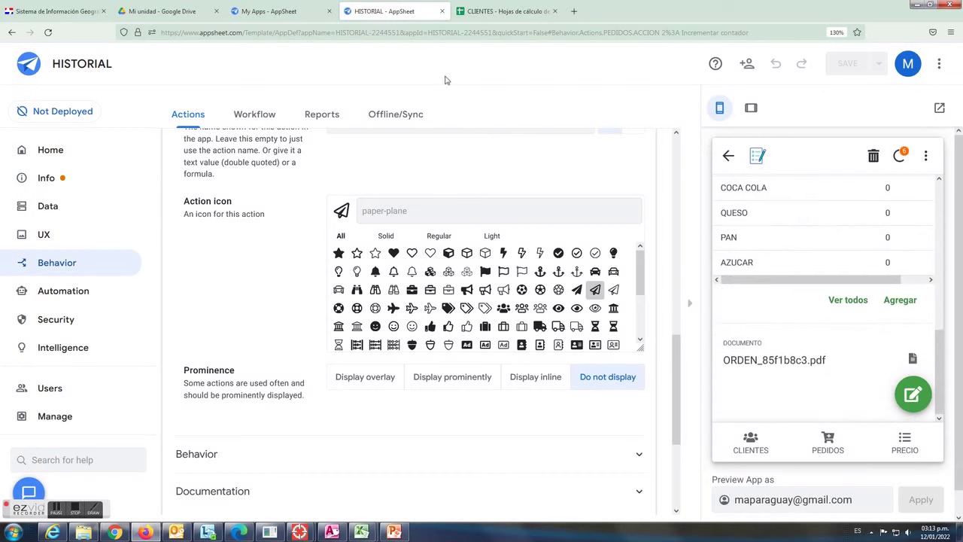
Switch to the spreadsheet to view CARRITOS rows 11–15 for order 85f1b8c3 with zero totals.
click(497, 14)
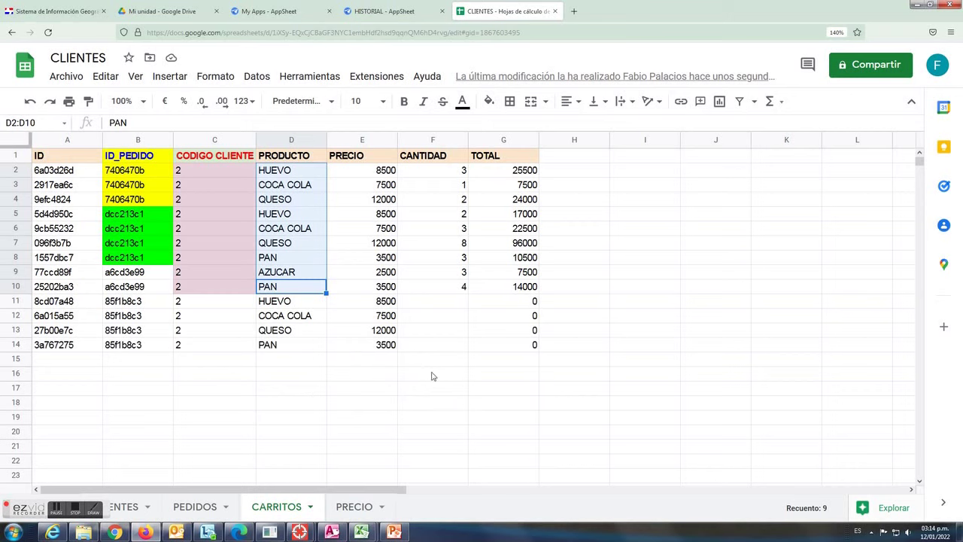
Back in AppSheet, open the order's full product list in bulk-edit mode.
click(377, 15)
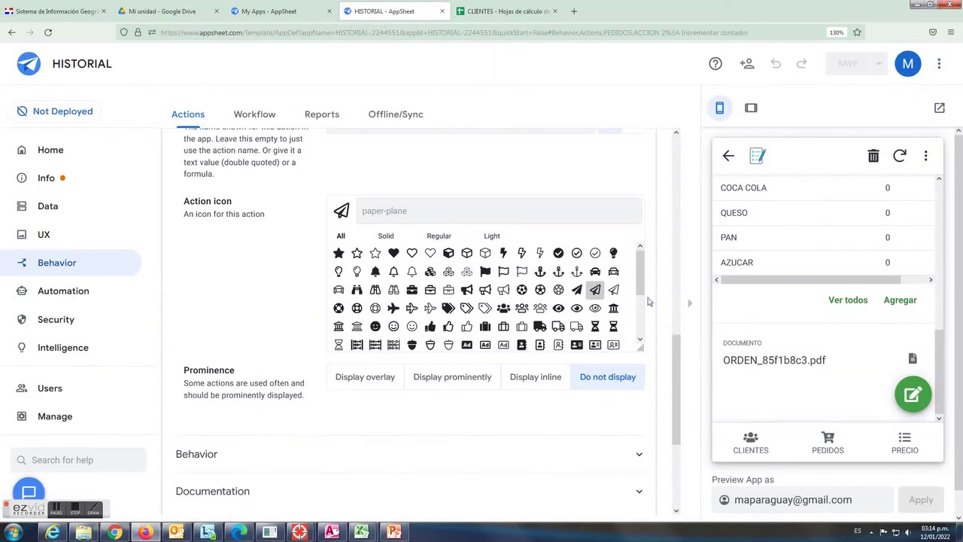
scroll(920, 278, down, 1)
scroll(920, 279, up, 1)
scroll(920, 278, up, 3)
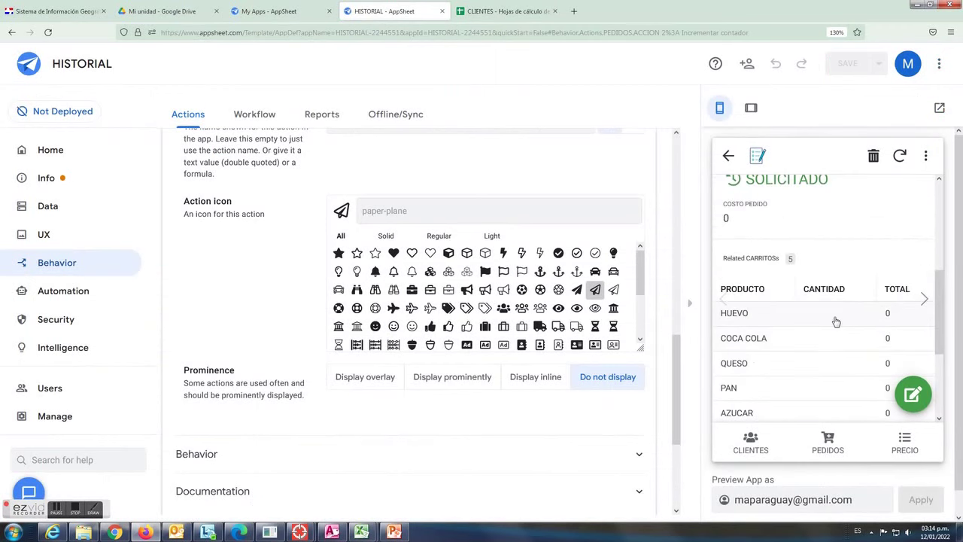
scroll(892, 336, down, 2)
click(854, 300)
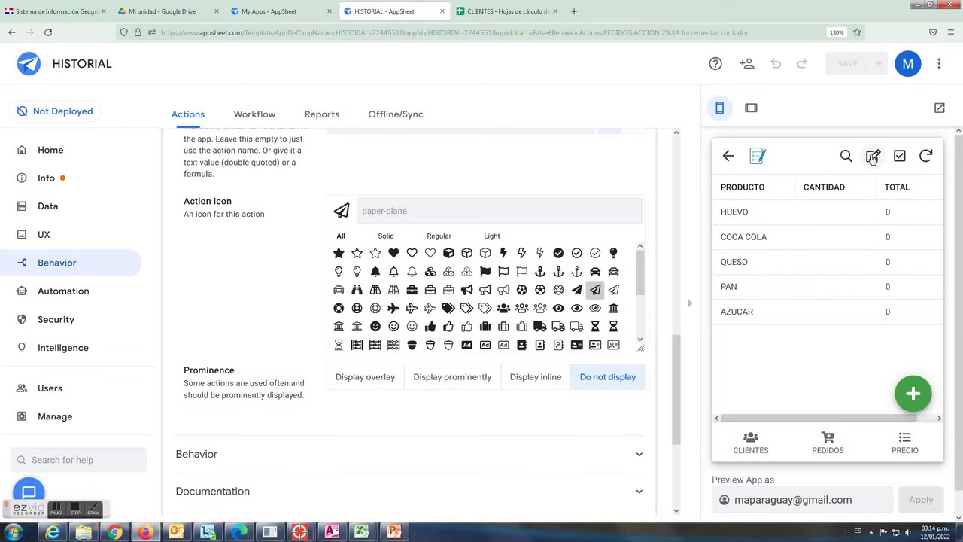
click(874, 156)
Enter quantities 2, 1, 3, 4 and 6 for HUEVO, COCA COLA, QUESO, PAN, AZUCAR and save.
click(809, 214)
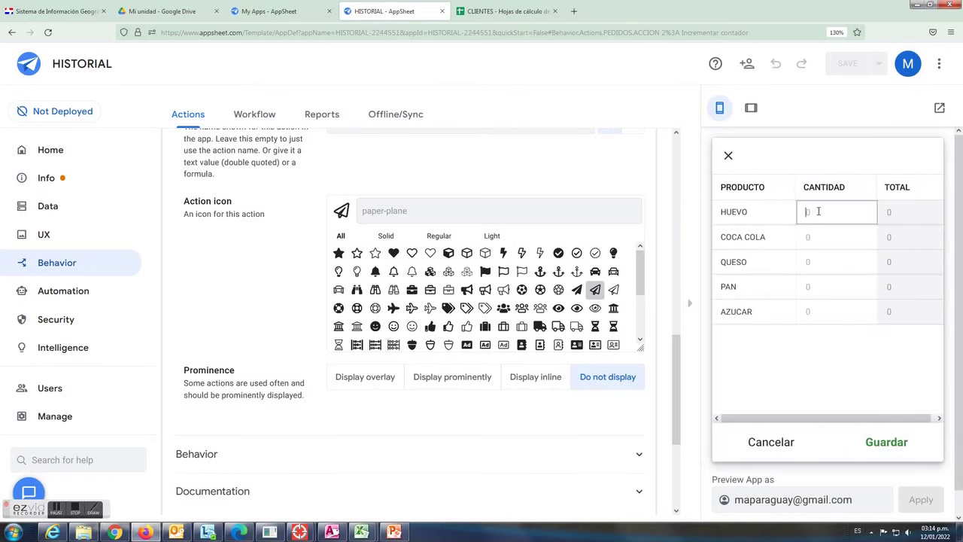
text(2)
click(824, 236)
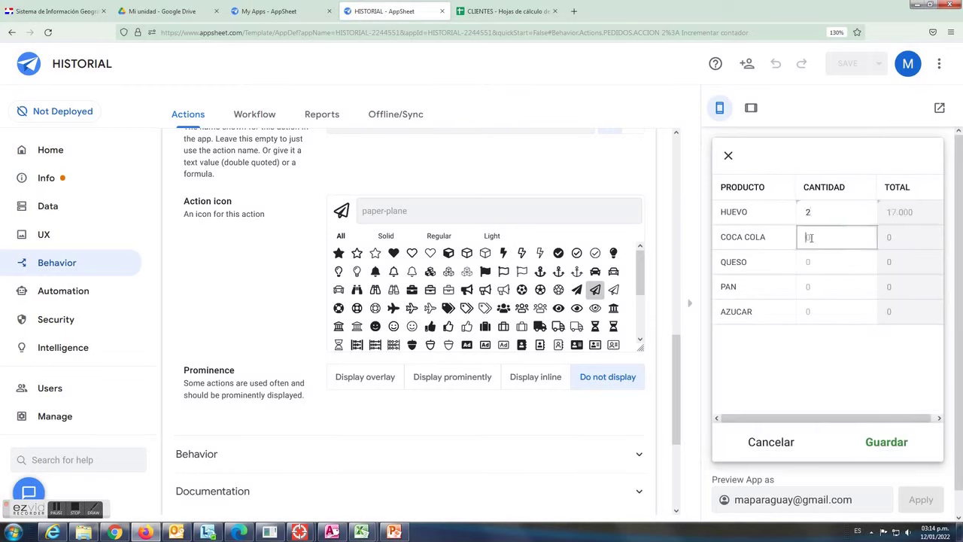
text(1)
click(822, 261)
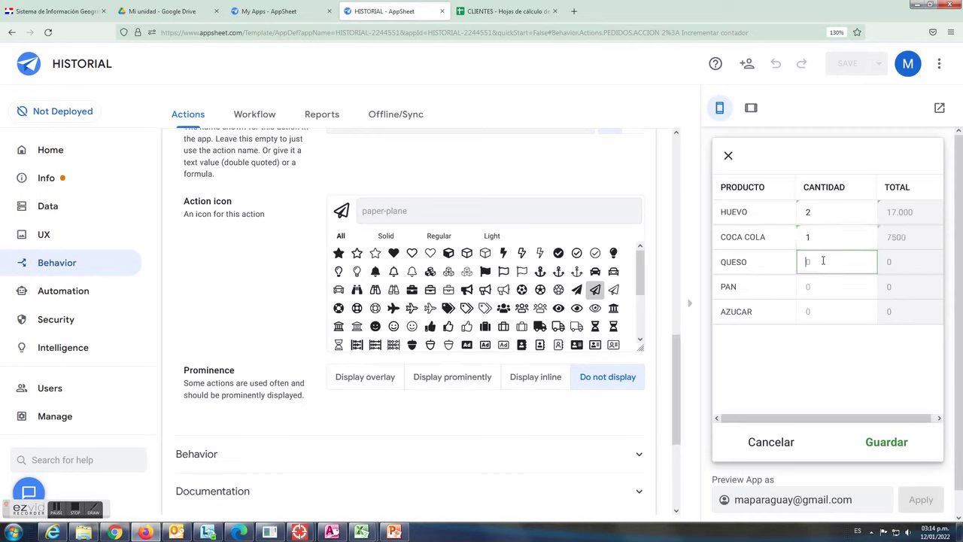
text(3)
click(822, 288)
text(4)
click(818, 314)
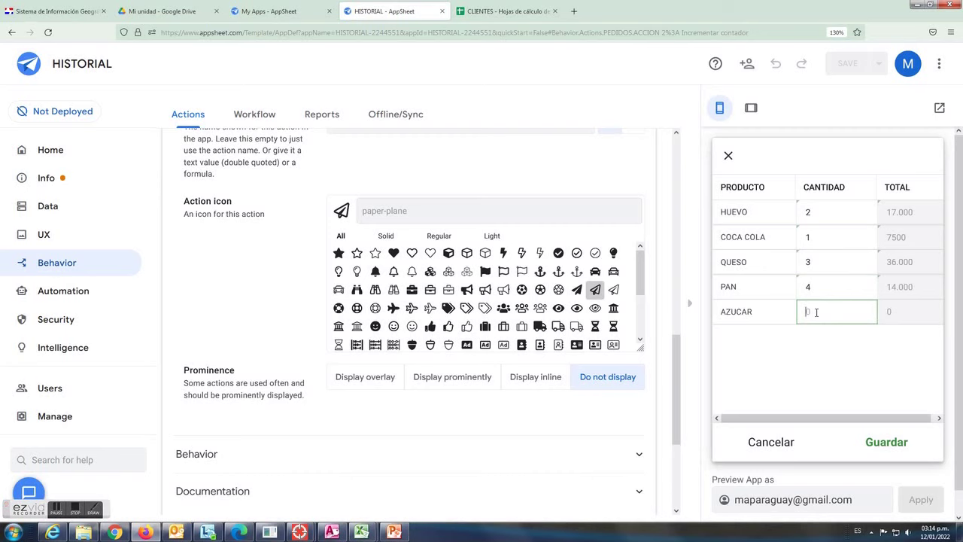
text(6)
click(823, 347)
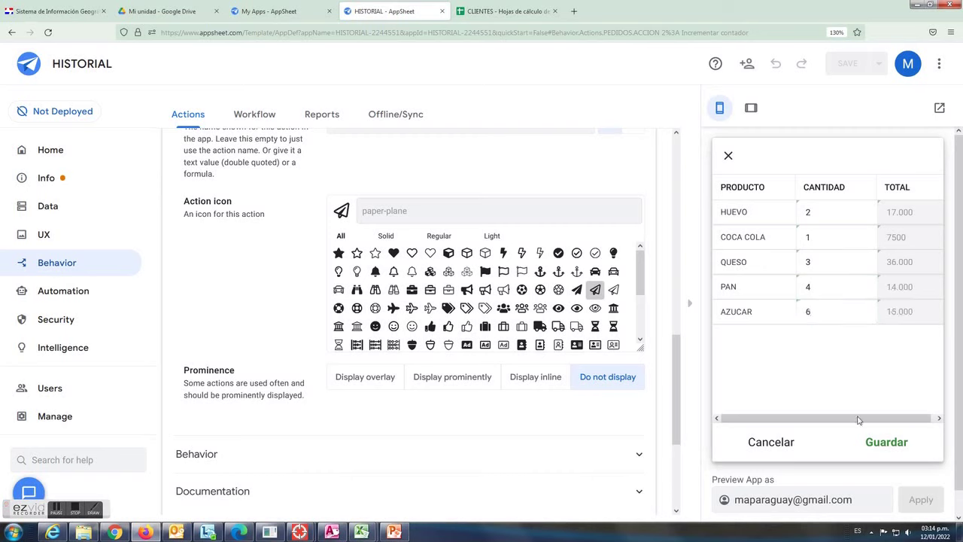
click(888, 444)
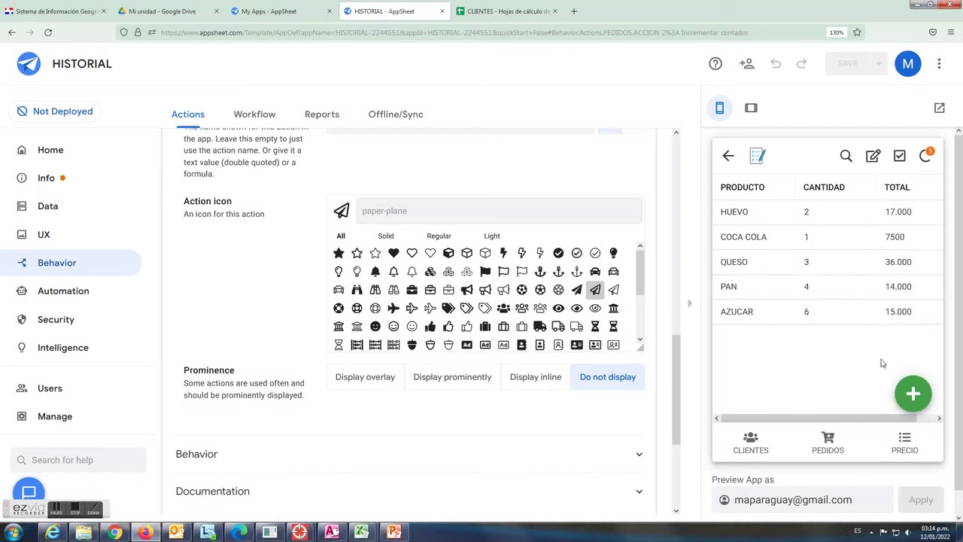
click(728, 156)
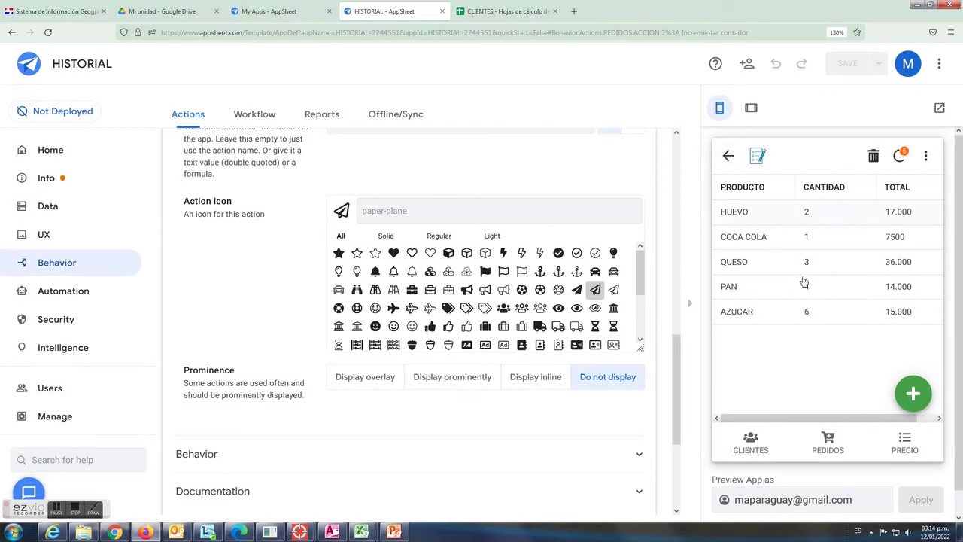
scroll(853, 265, up, 2)
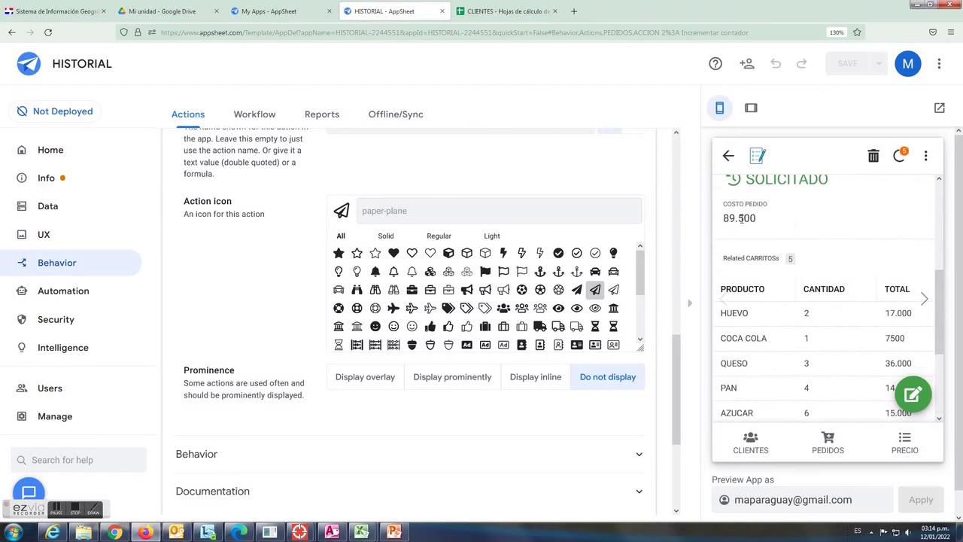
click(479, 11)
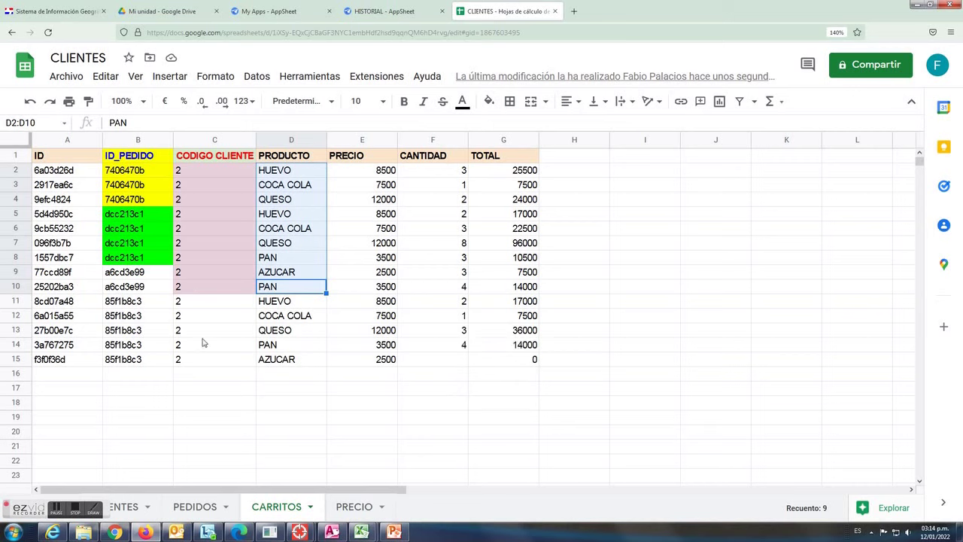
Verify CARRITOS rows 11–15 for order 85f1b8c3 and its PEDIDOS CONTADOR value of 6.
click(130, 359)
drag(138, 300, 138, 359)
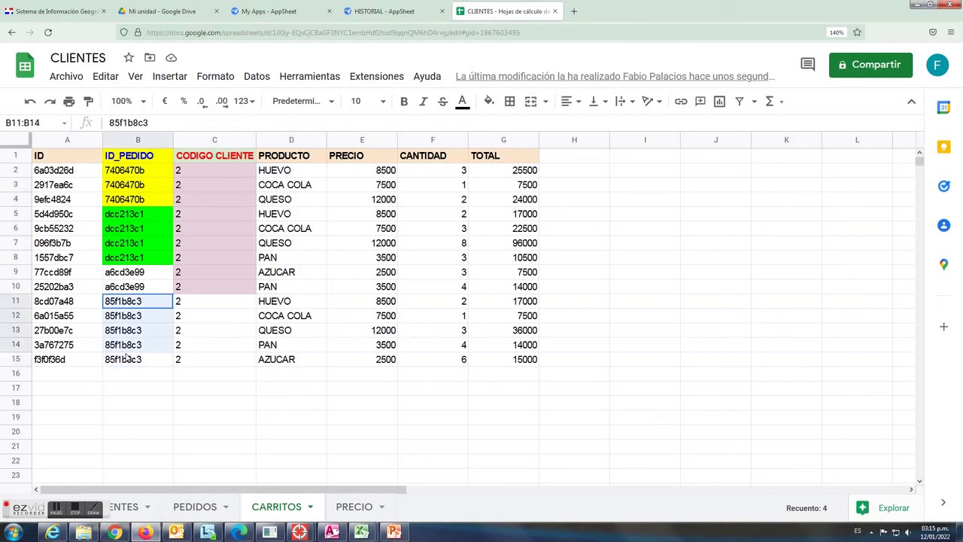
click(194, 507)
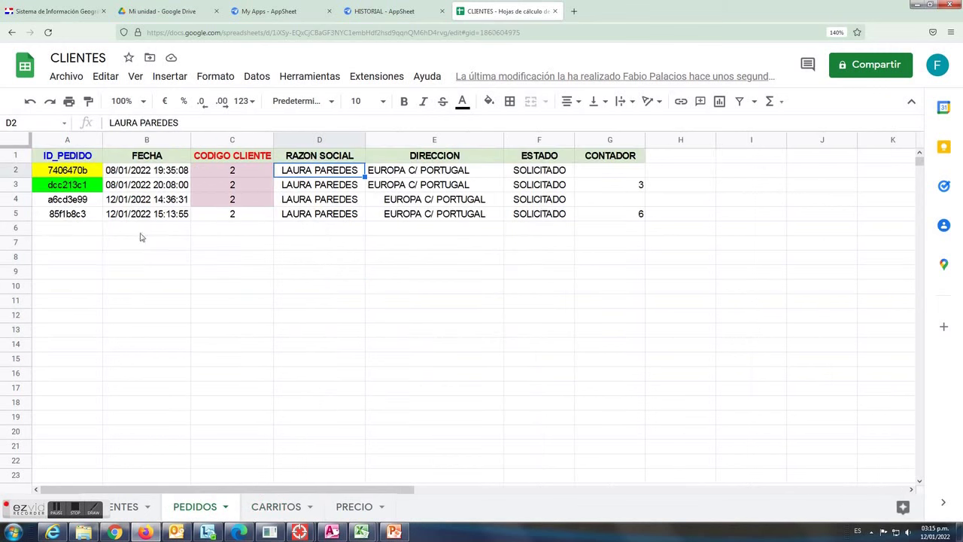
click(73, 214)
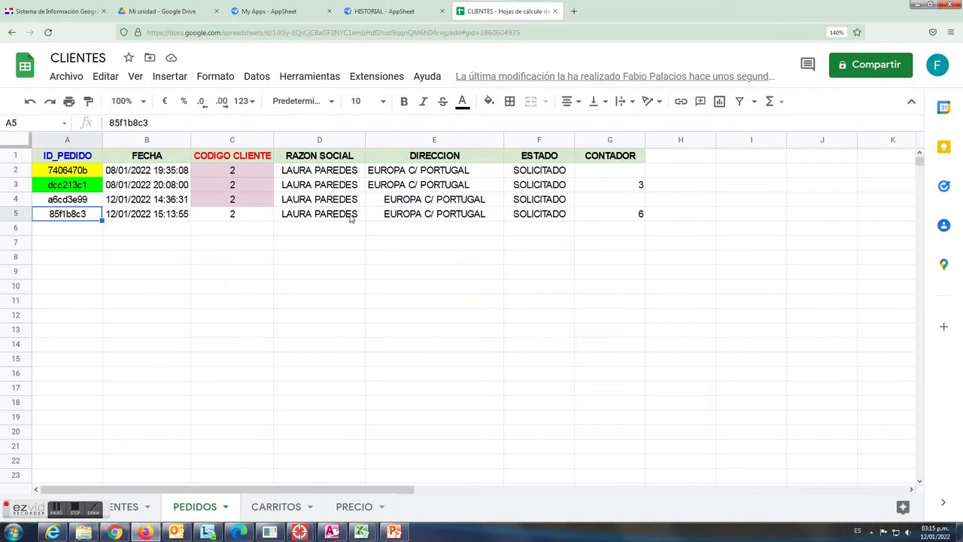
click(491, 218)
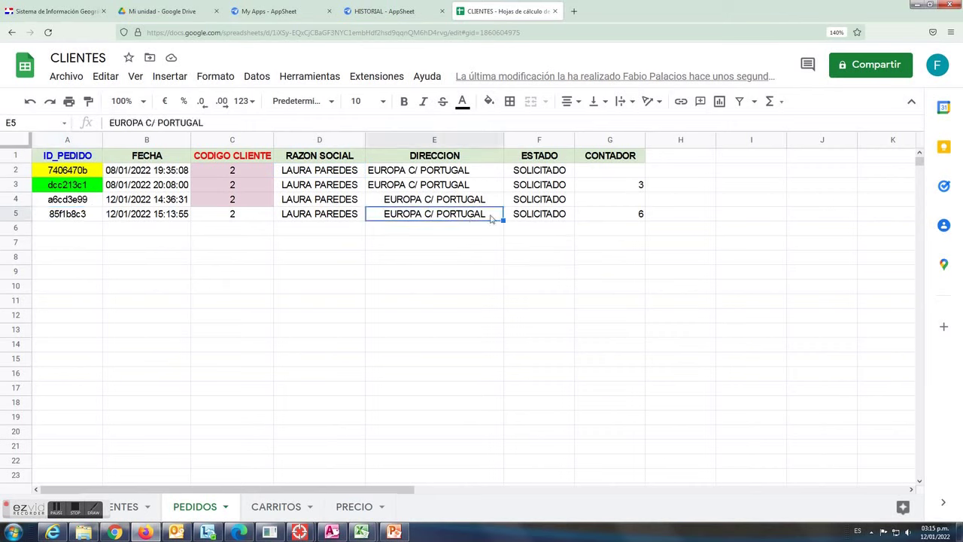
click(615, 217)
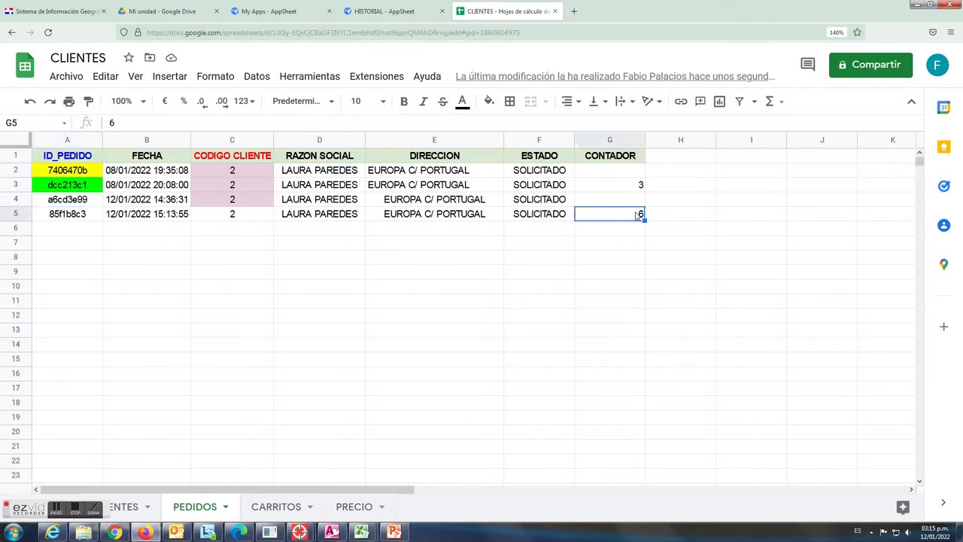
click(624, 159)
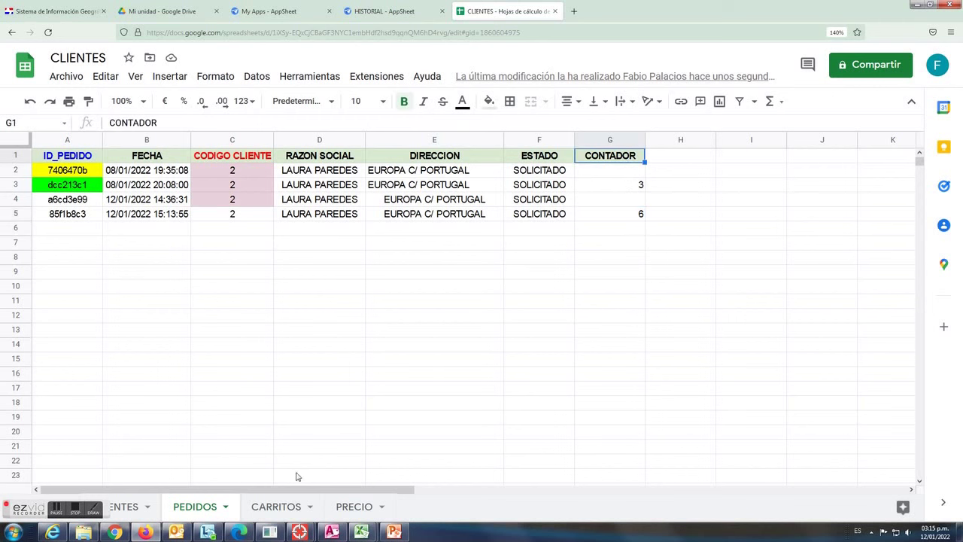
click(390, 12)
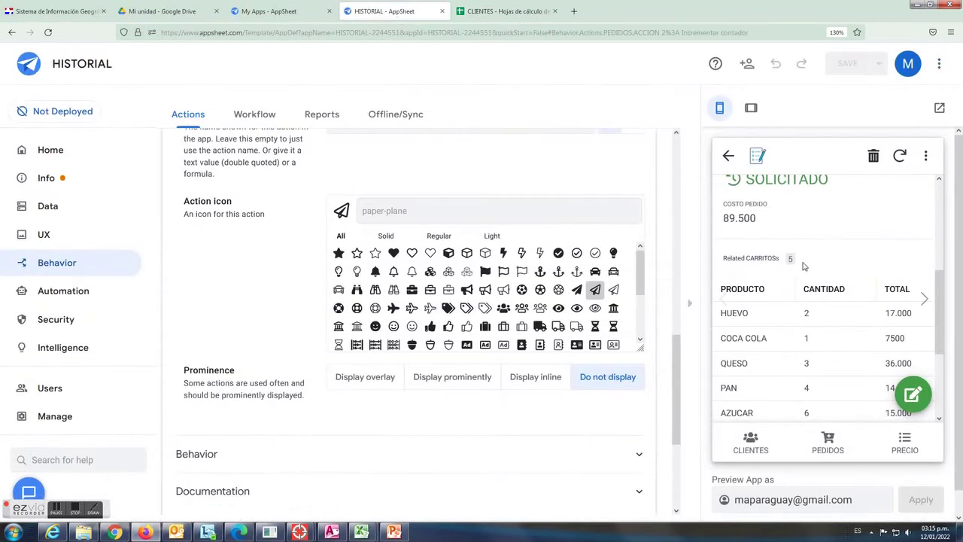
Go to the first client's 12/1/2022 15:13:55 order, cost 89.500, and review its product list.
double_click(743, 218)
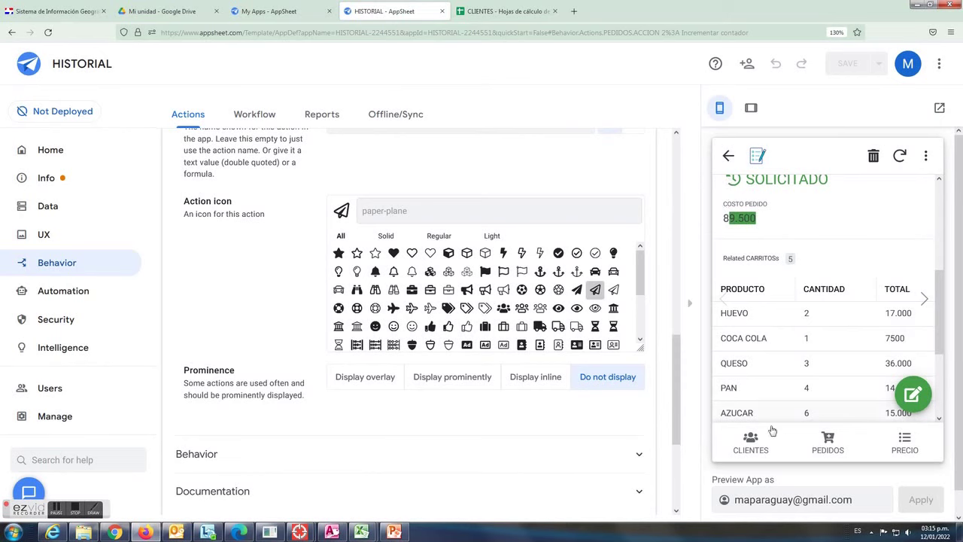
click(751, 444)
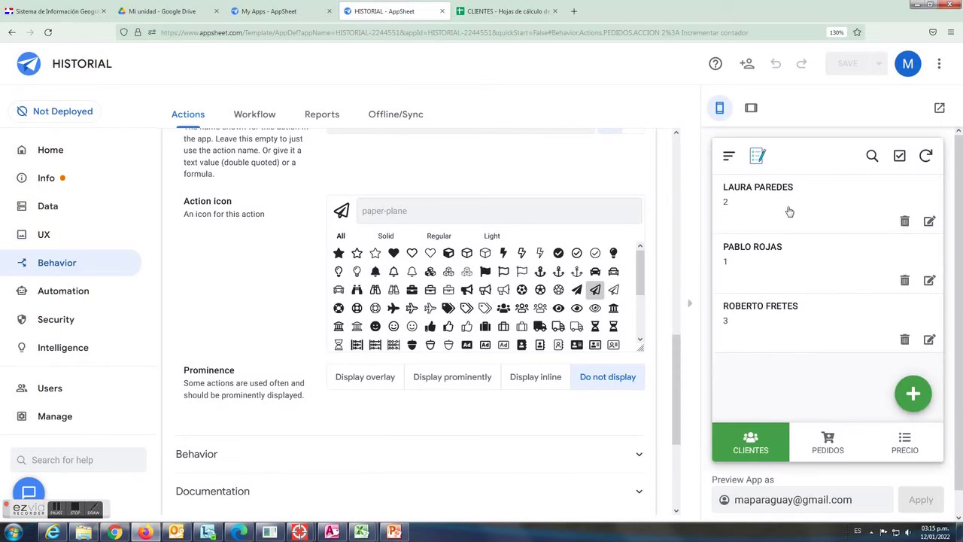
click(790, 211)
scroll(812, 285, down, 3)
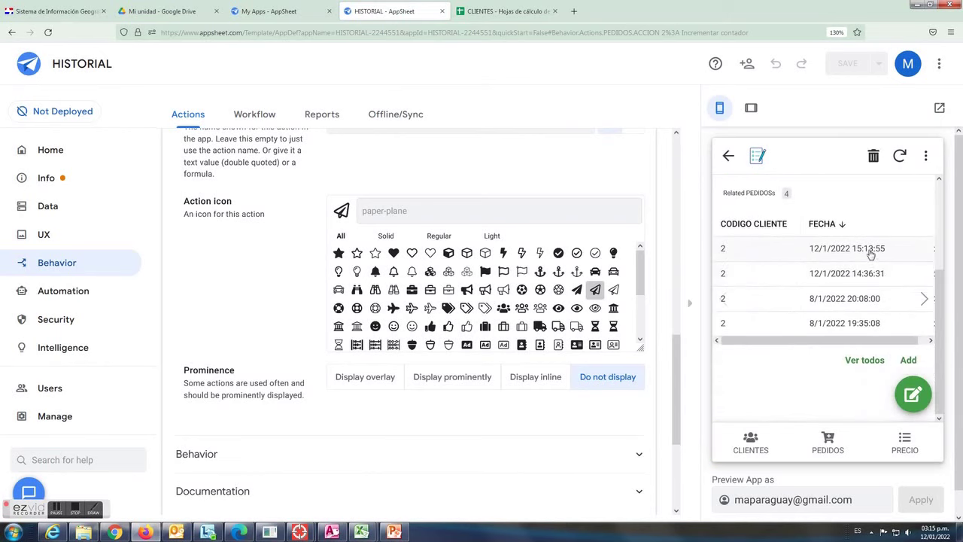
click(868, 253)
scroll(868, 275, down, 3)
scroll(865, 282, down, 3)
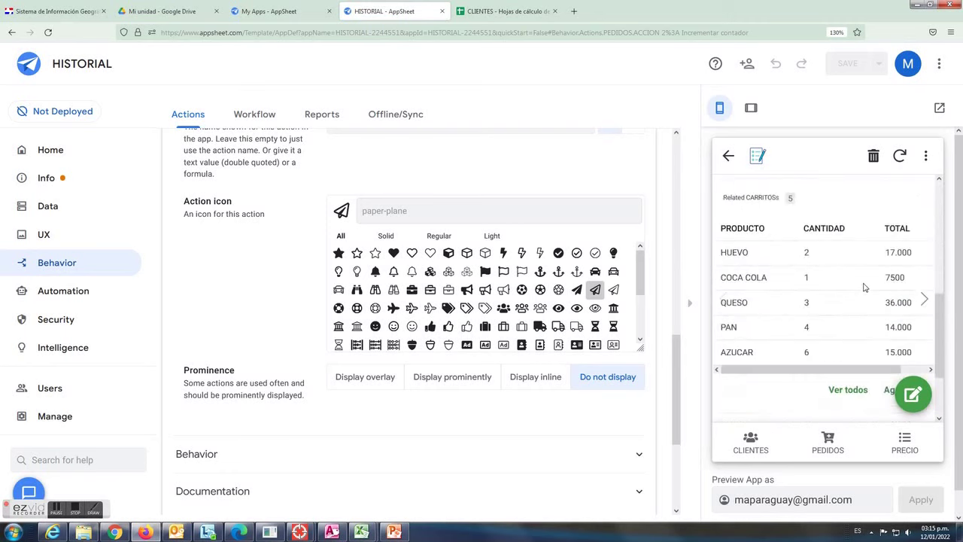
scroll(865, 288, down, 1)
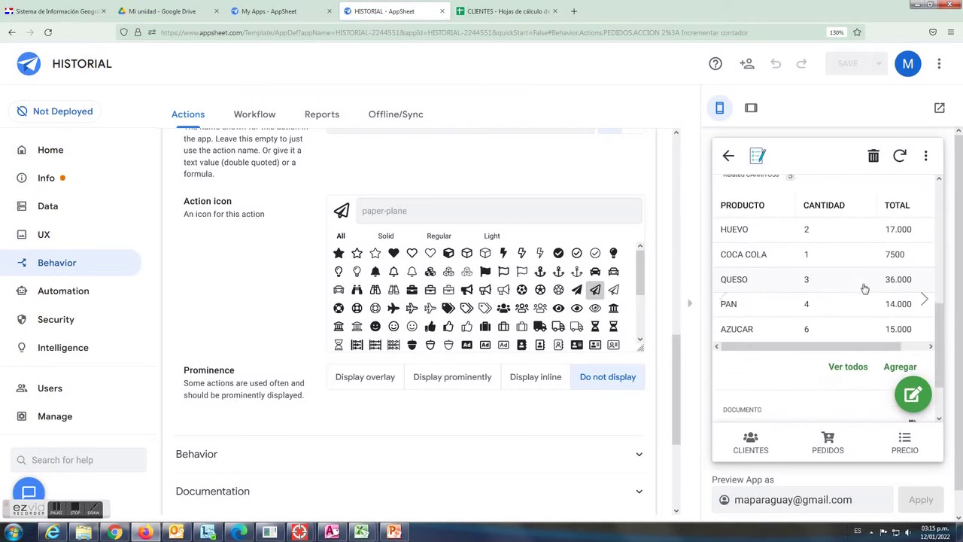
click(848, 367)
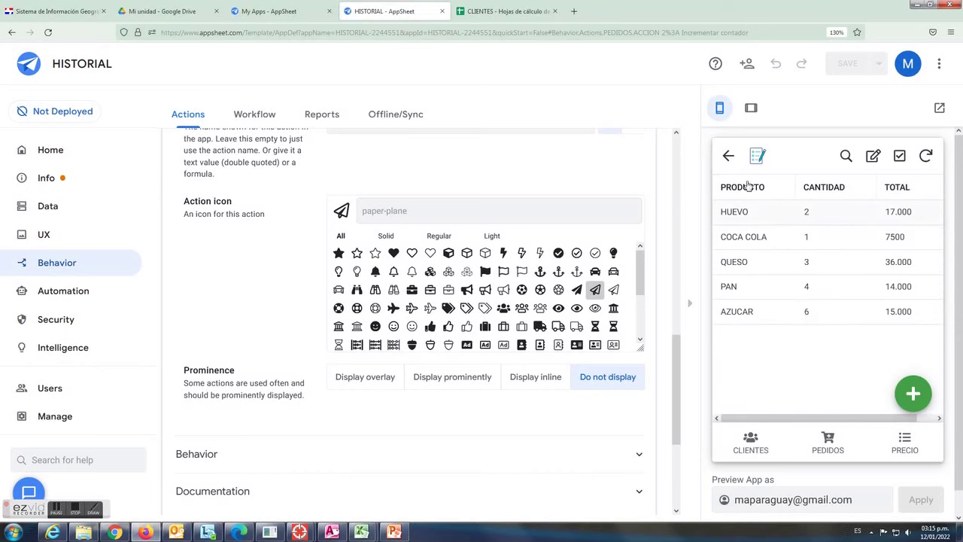
click(728, 155)
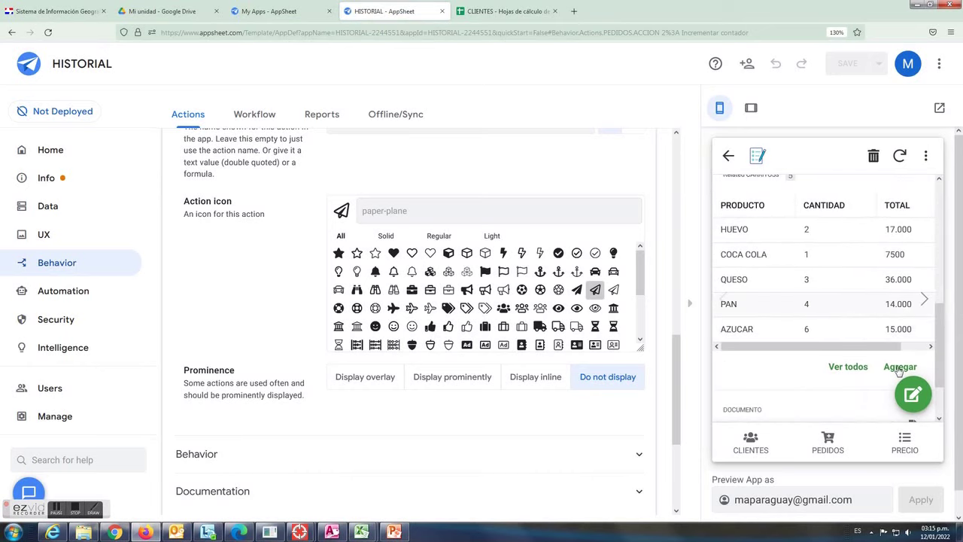
Add SANDIA with quantity 2 to the order and save, raising the cost to 111.500.
click(905, 369)
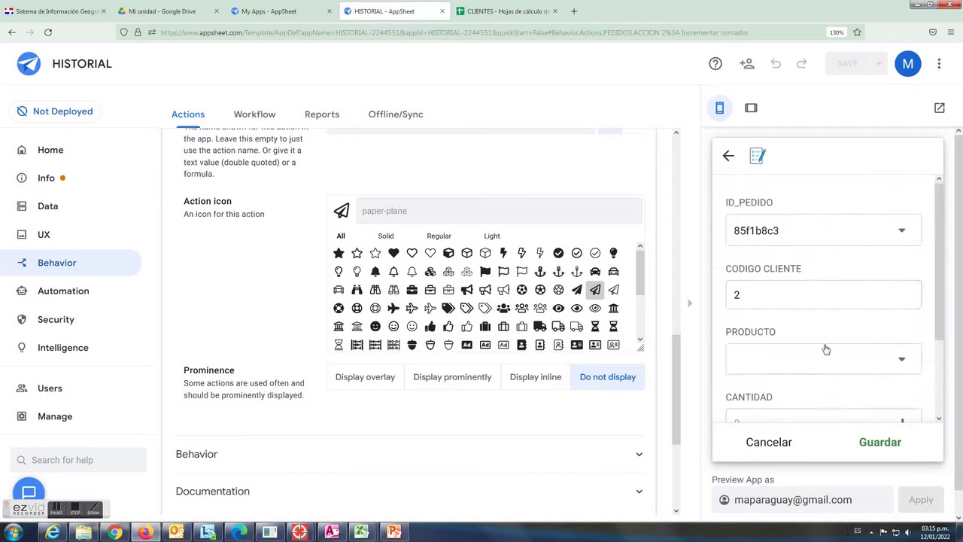
scroll(828, 331, down, 1)
click(896, 292)
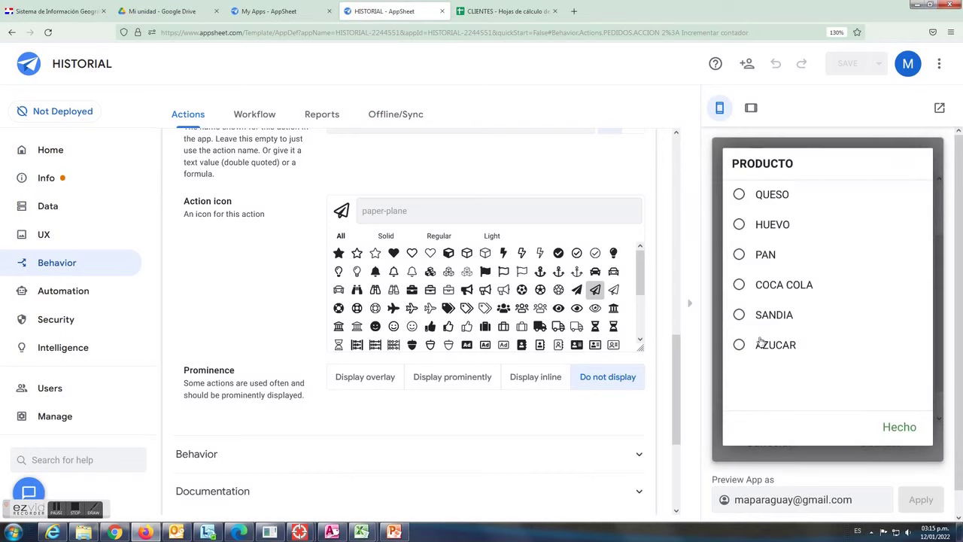
click(752, 315)
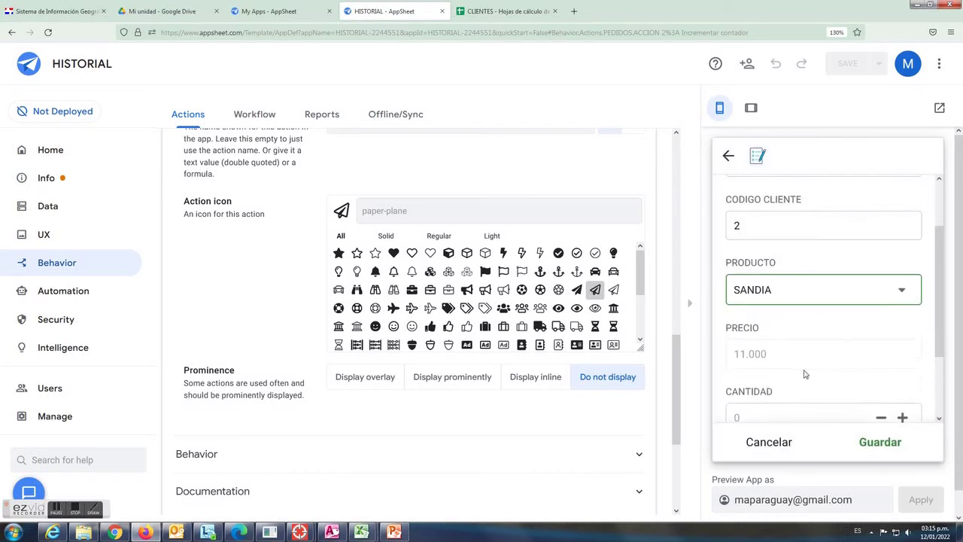
scroll(806, 369, down, 1)
click(807, 326)
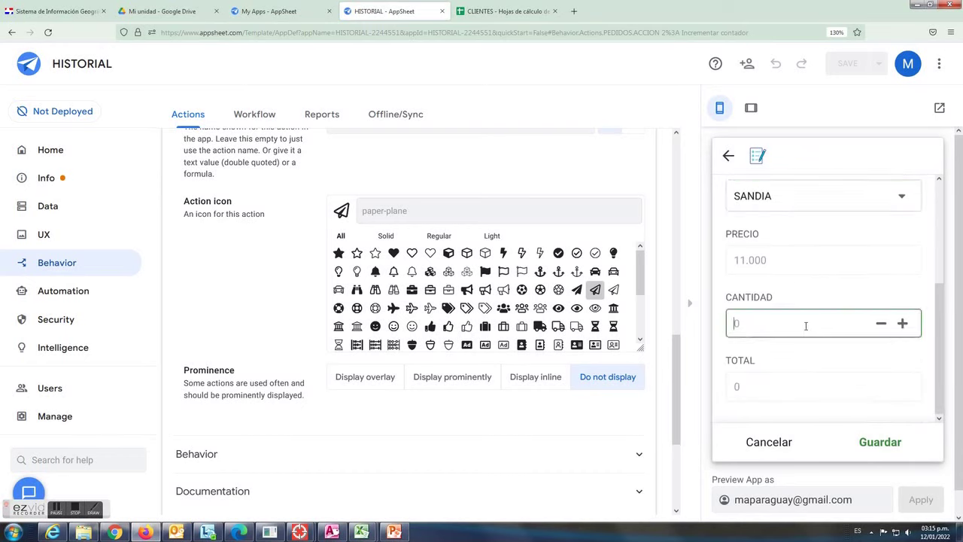
text(2)
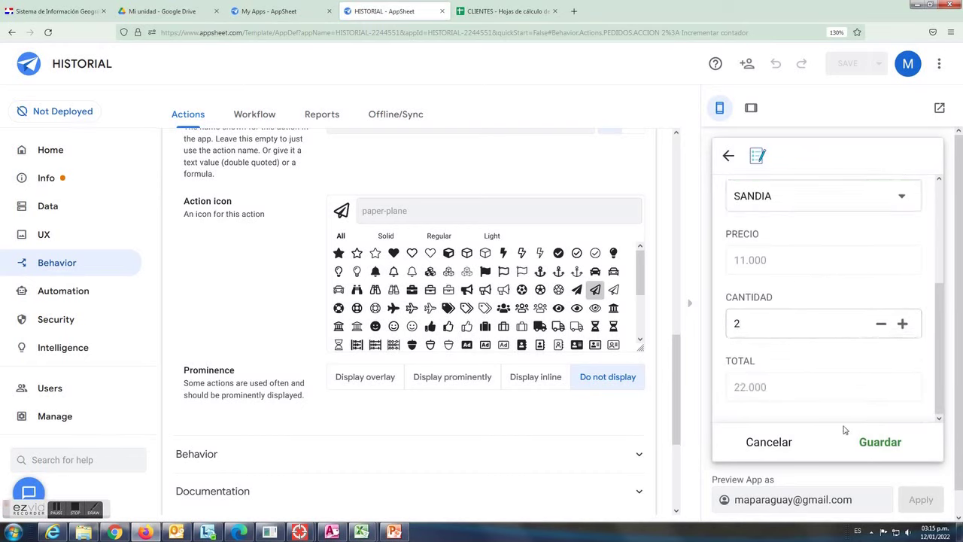
click(880, 443)
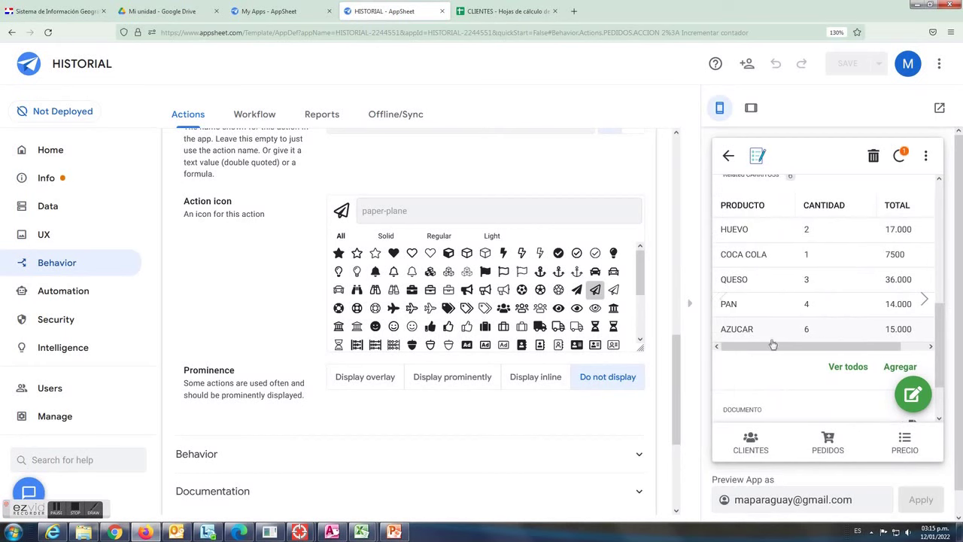
scroll(831, 320, up, 2)
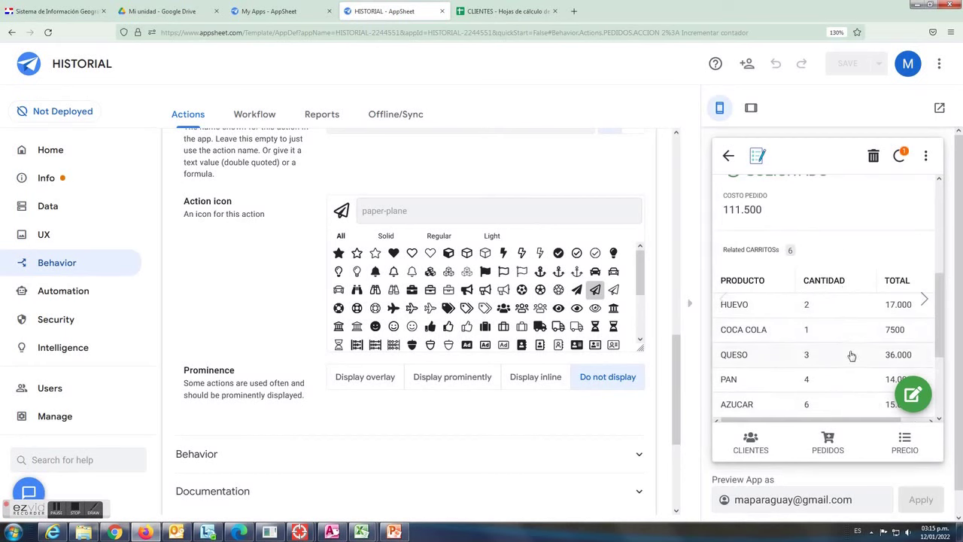
click(497, 12)
Verify the new CARRITOS row for order 85f1b8c3: SANDIA, quantity 2, total 22000, then return to AppSheet.
click(271, 509)
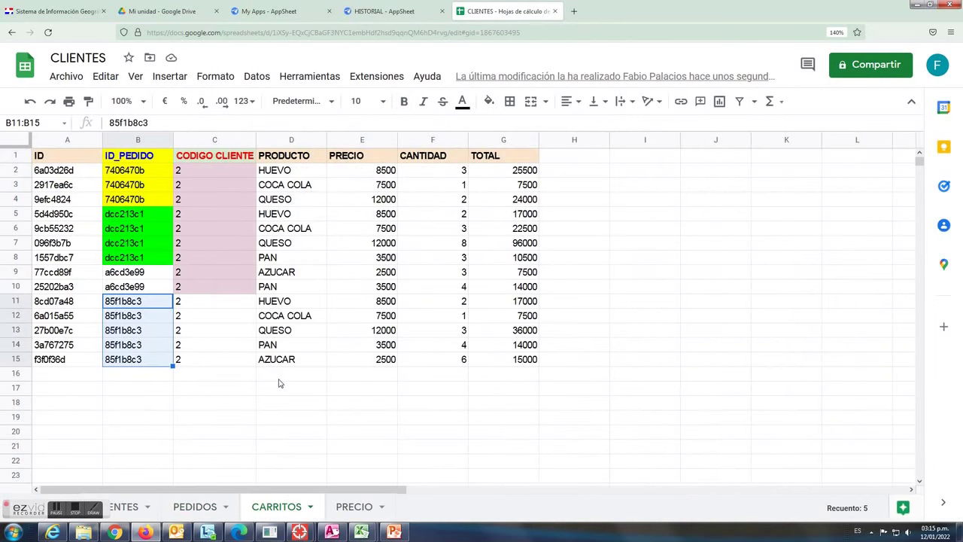
click(212, 379)
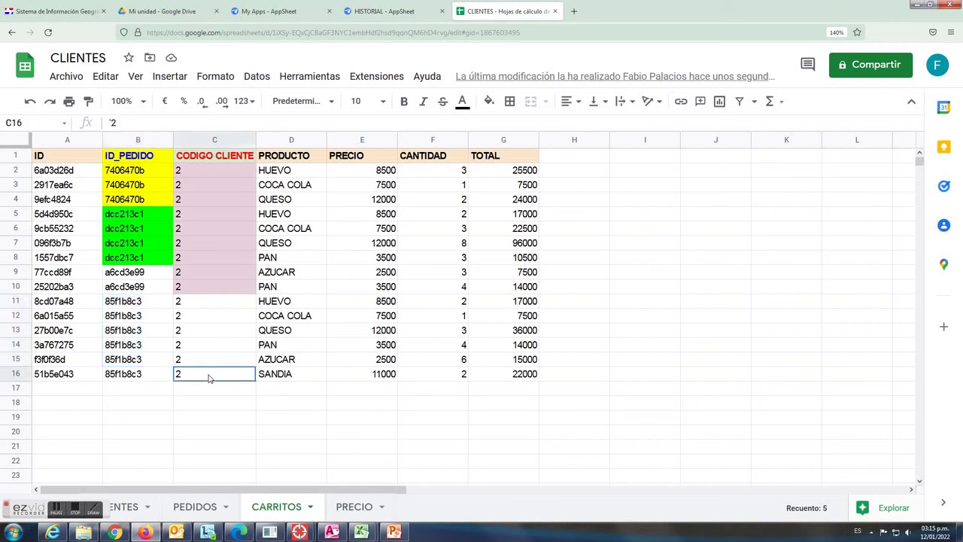
click(130, 380)
click(532, 380)
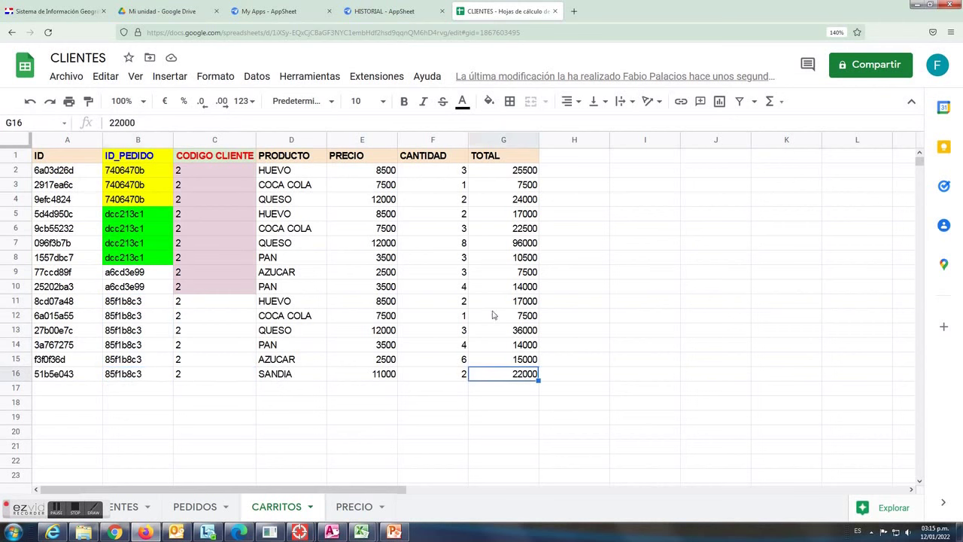
click(384, 11)
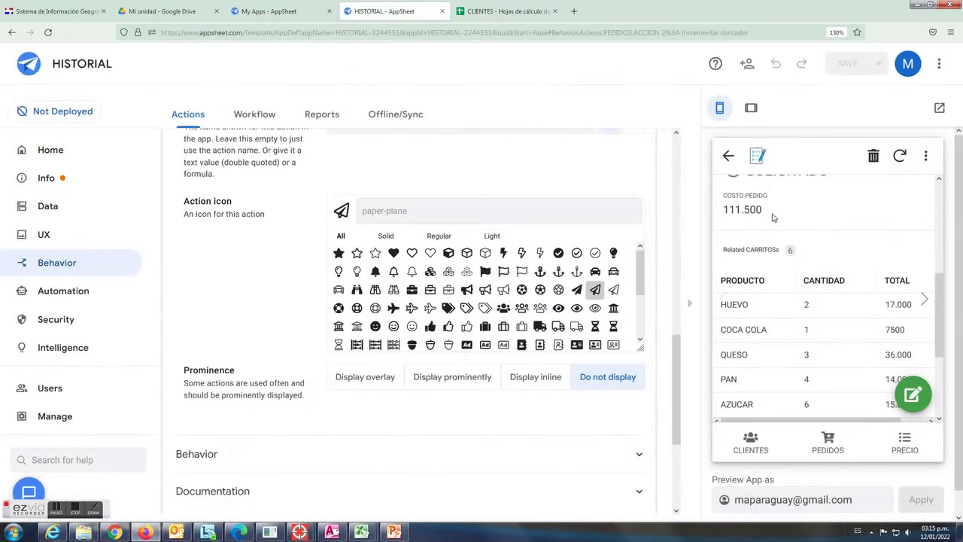
Check that order 85f1b8c3 now costs 111.500, then show the clients list in the preview.
scroll(772, 226, up, 1)
drag(770, 283, 721, 294)
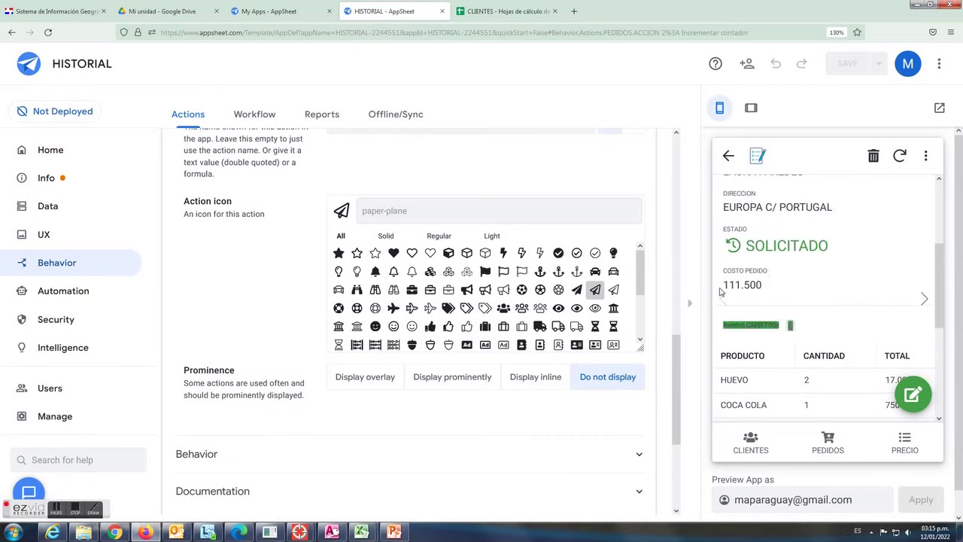
click(752, 447)
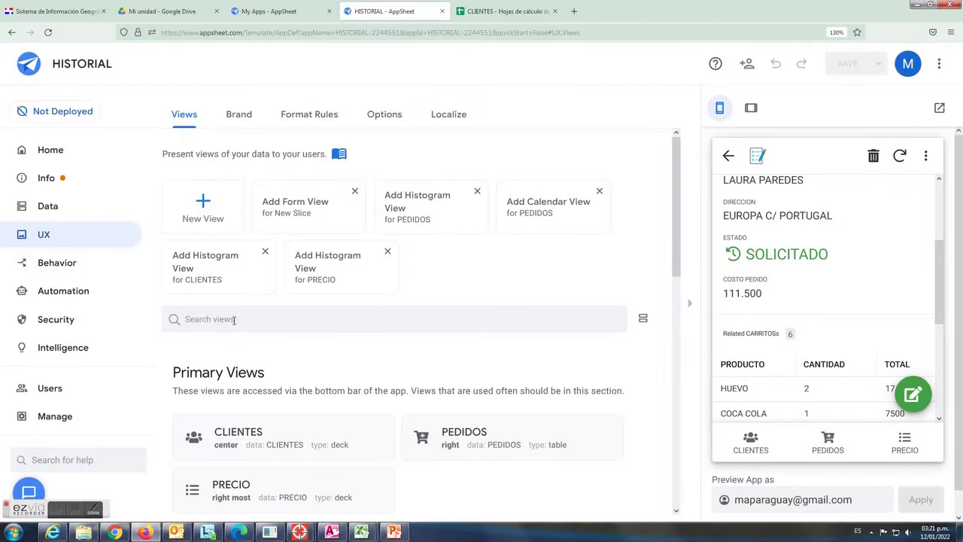
Open the CARRITOS_Inline view settings and confirm Enable QuickEdit is turned on.
text(carritos)
scroll(301, 387, down, 2)
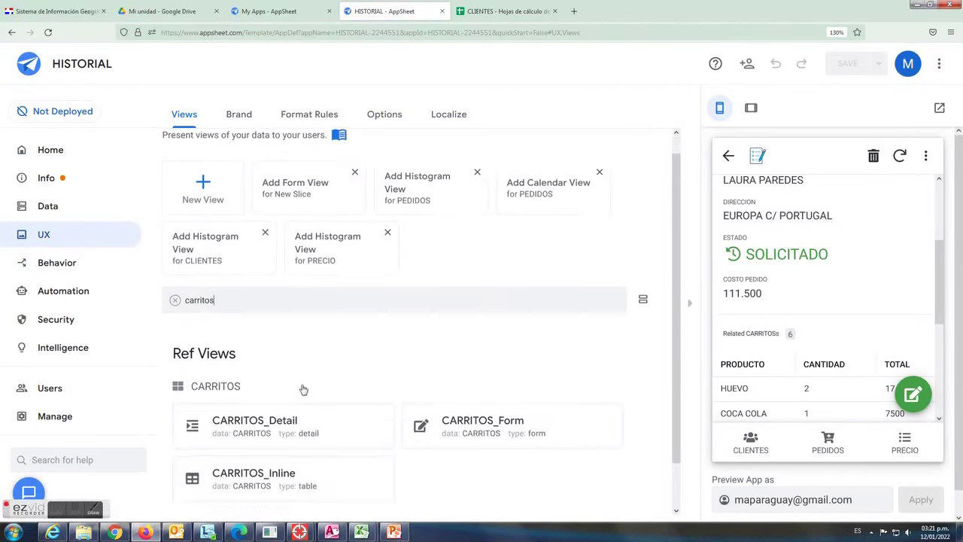
click(255, 432)
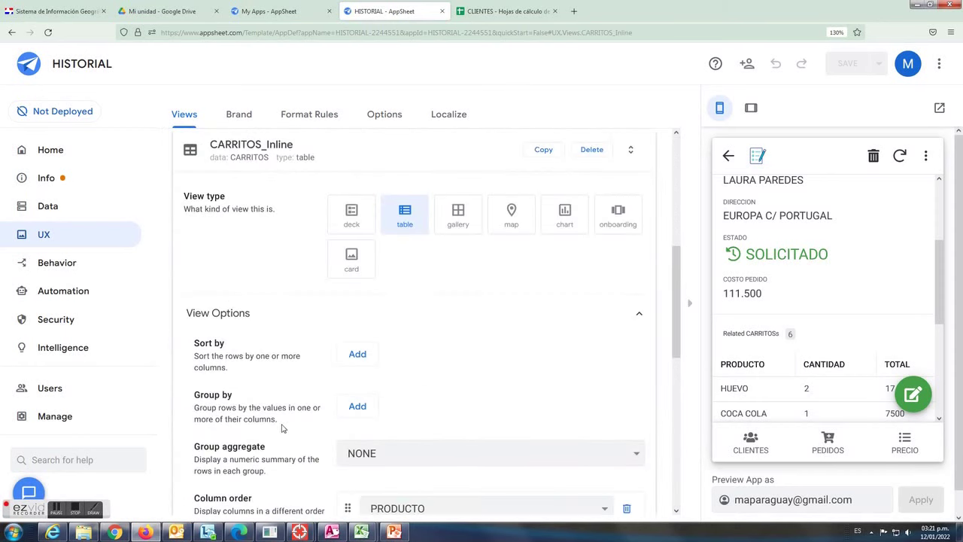
scroll(443, 285, down, 3)
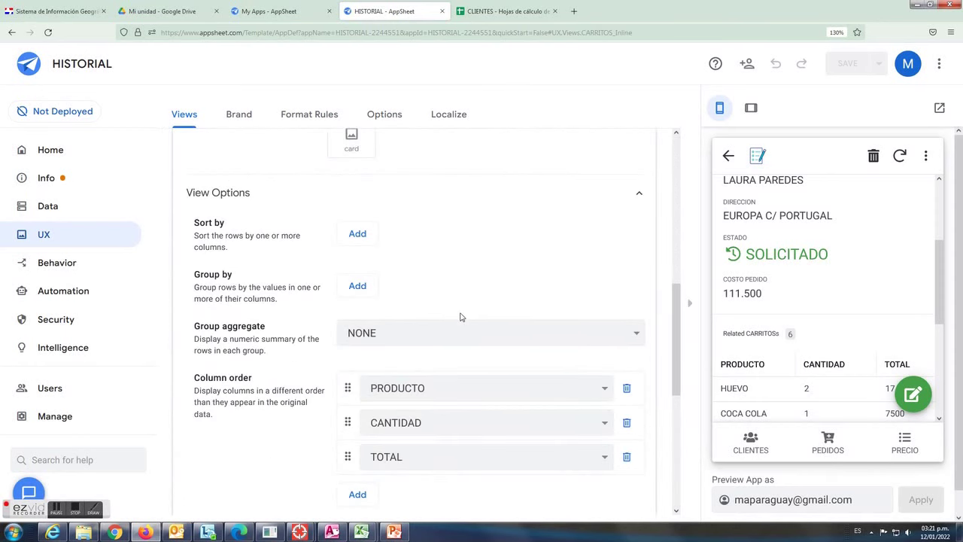
scroll(449, 320, down, 4)
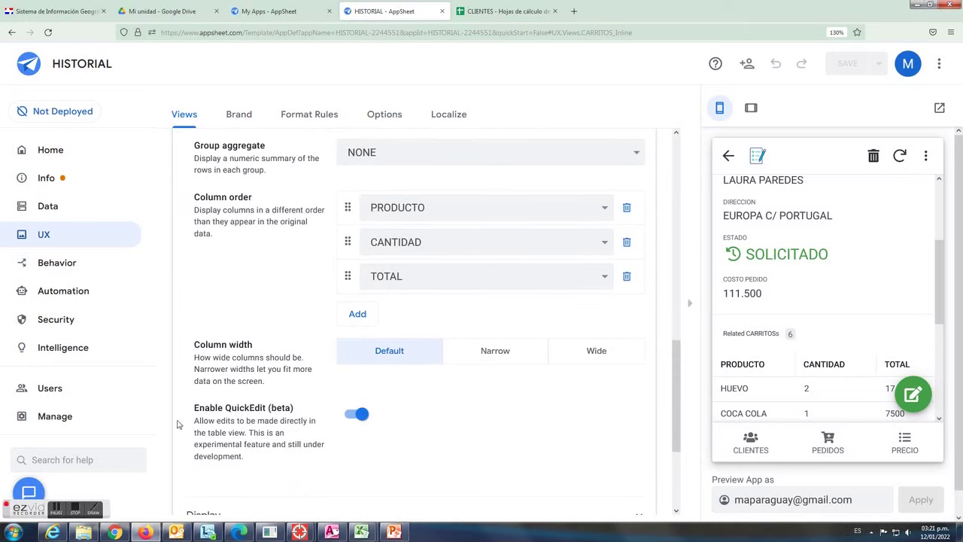
drag(194, 409, 303, 409)
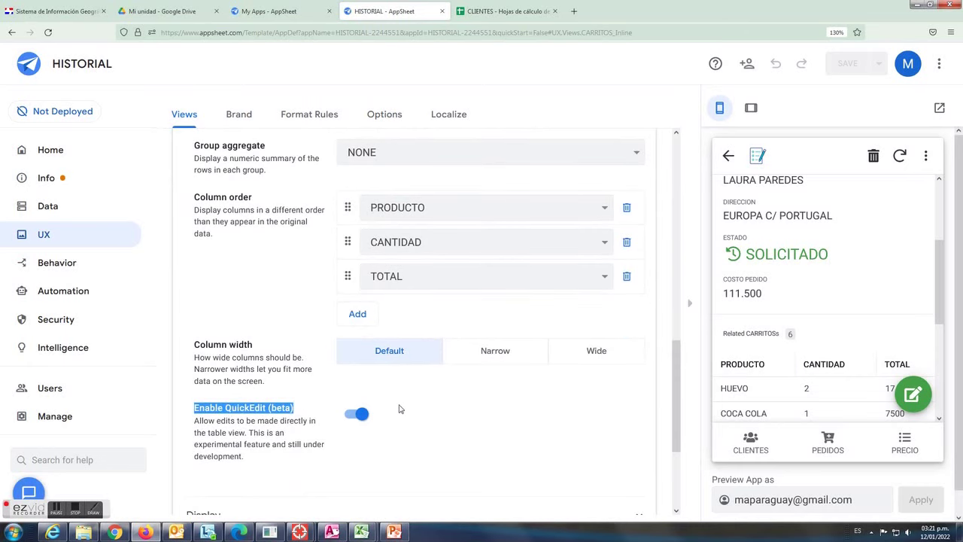
scroll(869, 313, down, 3)
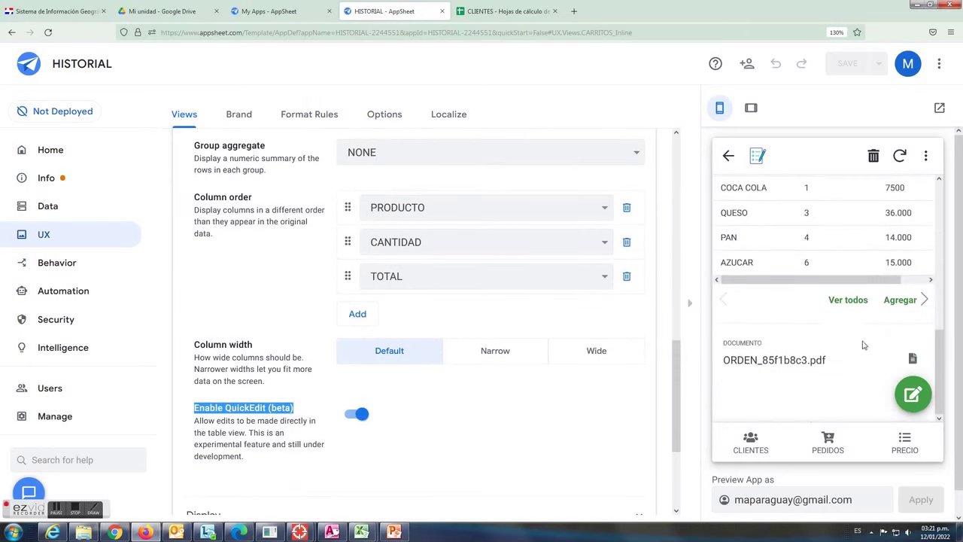
Test Ver todos and quick editing of the order's products table in the preview.
click(853, 302)
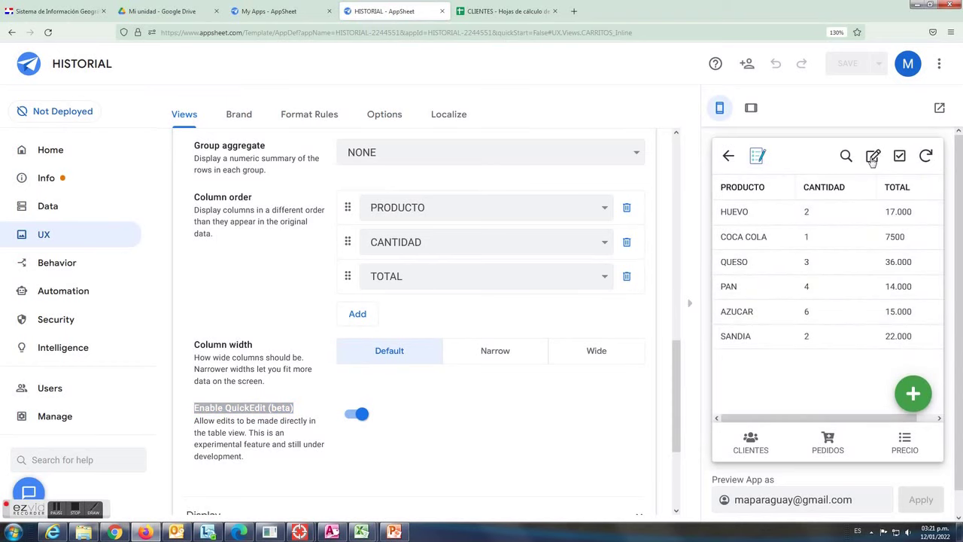
click(873, 156)
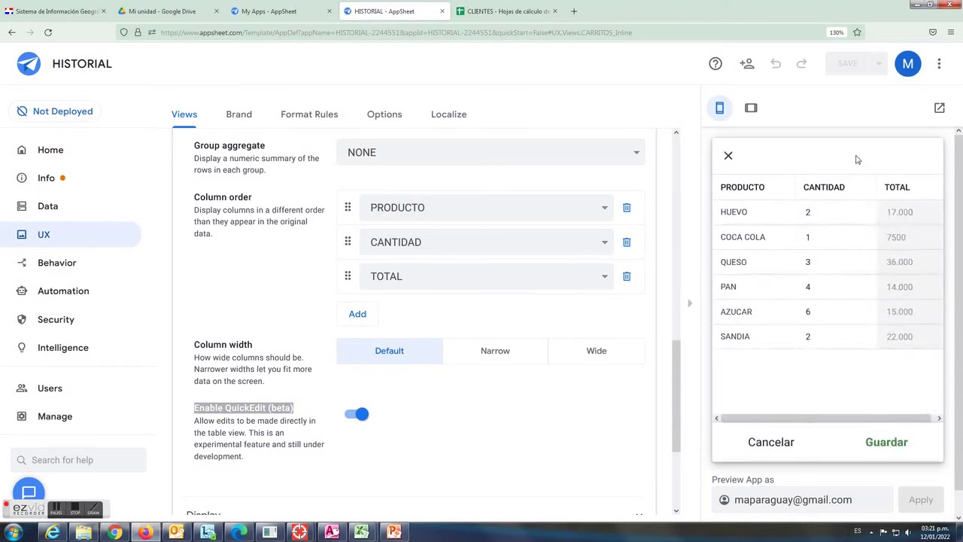
click(728, 156)
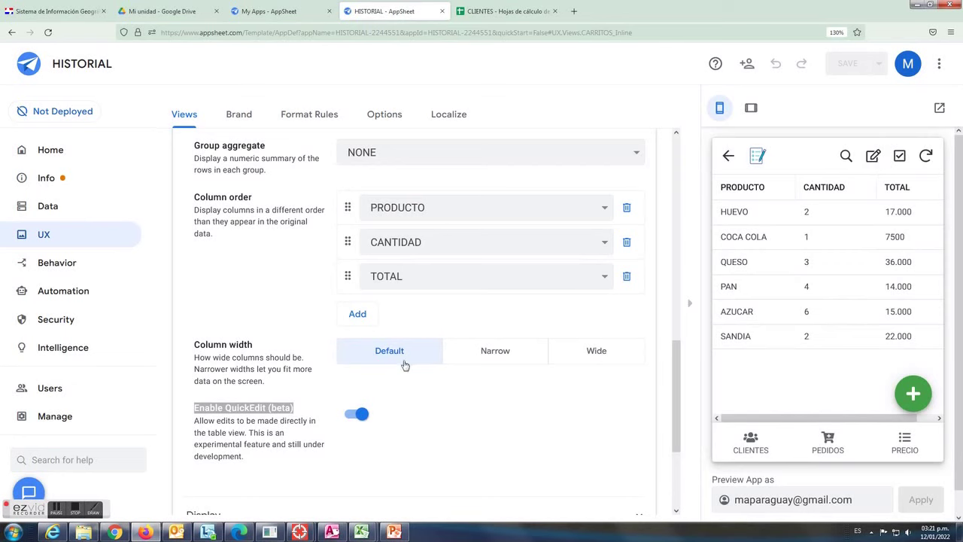
scroll(324, 271, up, 3)
click(74, 508)
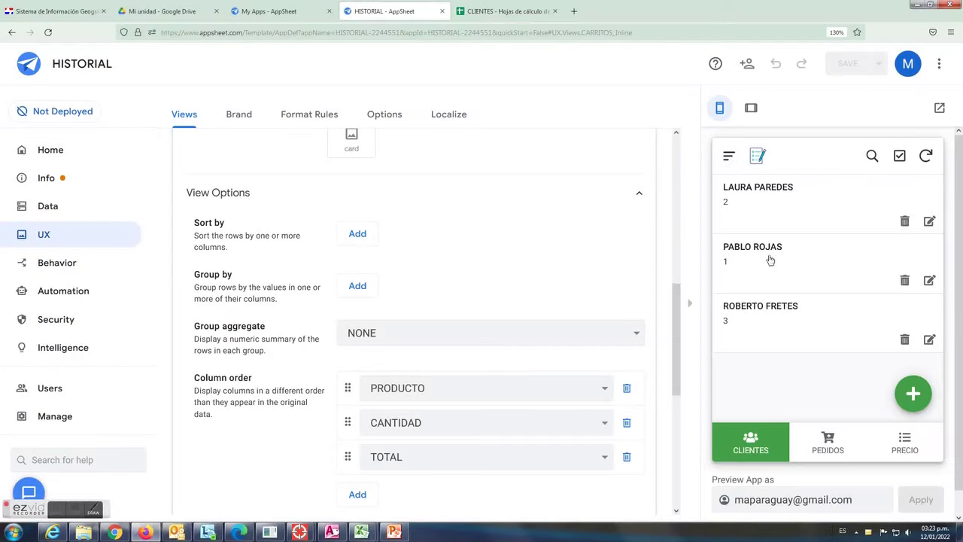
Create and save a new order for client 1.
click(770, 260)
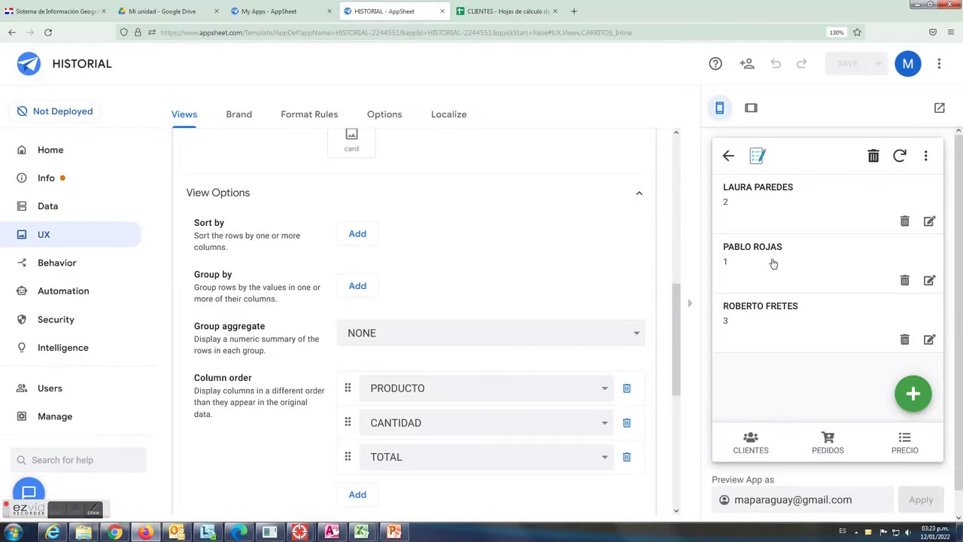
click(896, 369)
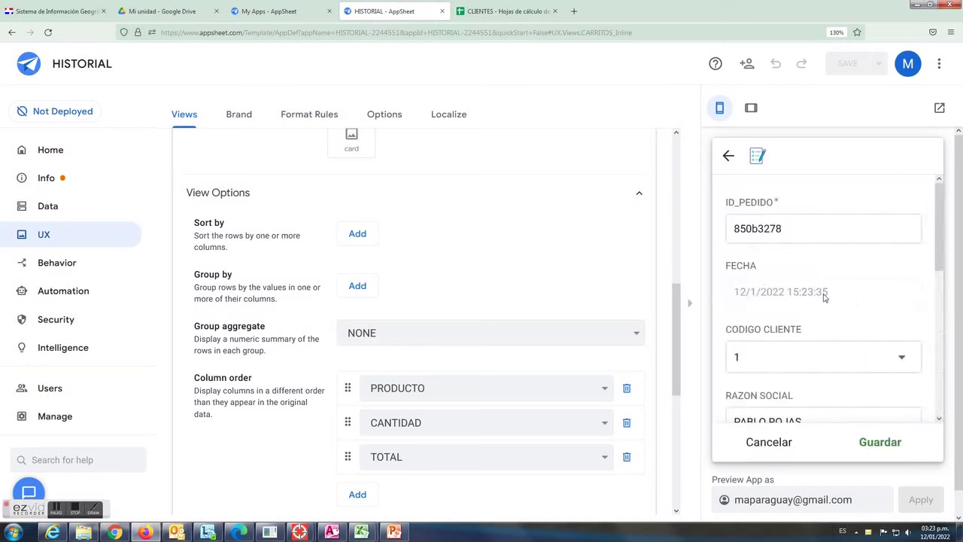
scroll(858, 343, down, 5)
scroll(847, 380, down, 3)
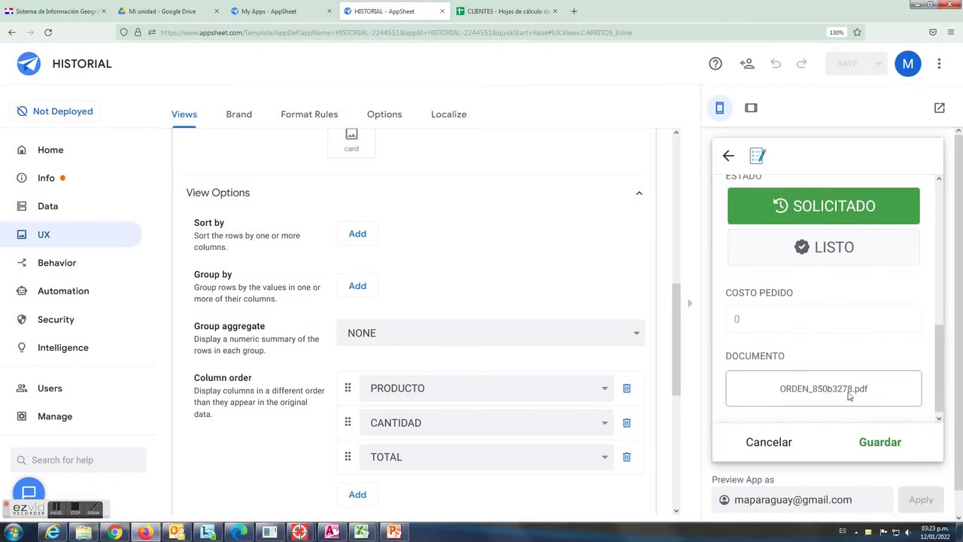
click(877, 443)
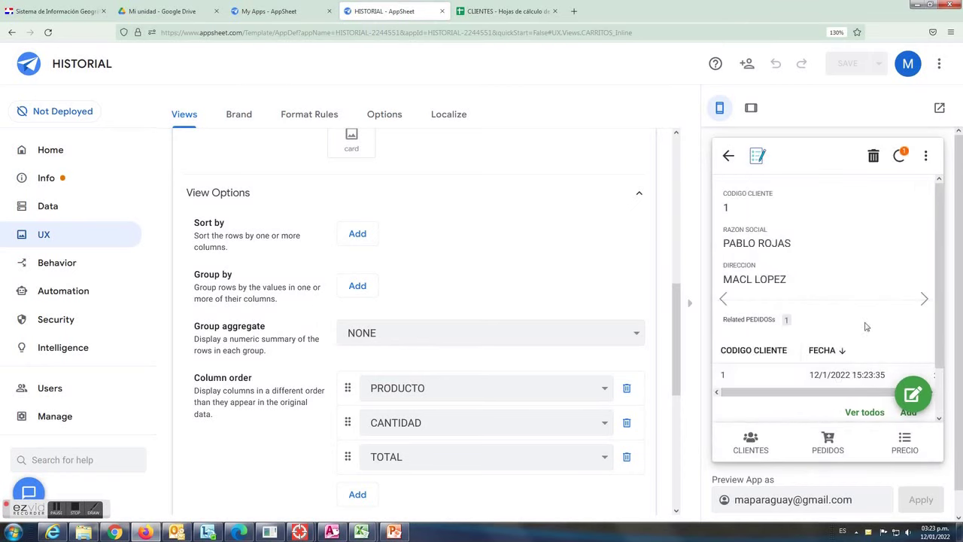
Add a COCA COLA line with quantity 1 to the new order.
click(855, 376)
scroll(845, 301, down, 3)
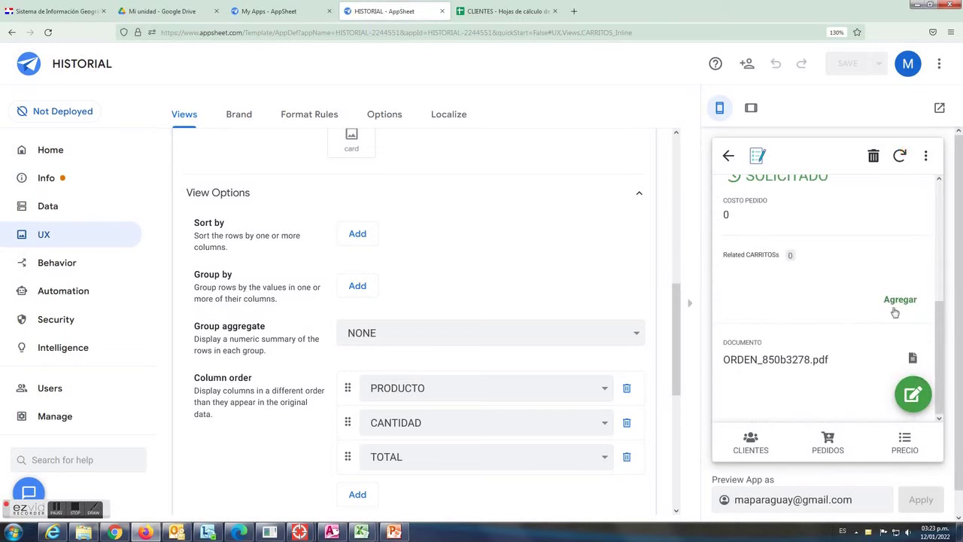
click(906, 300)
click(901, 364)
click(766, 292)
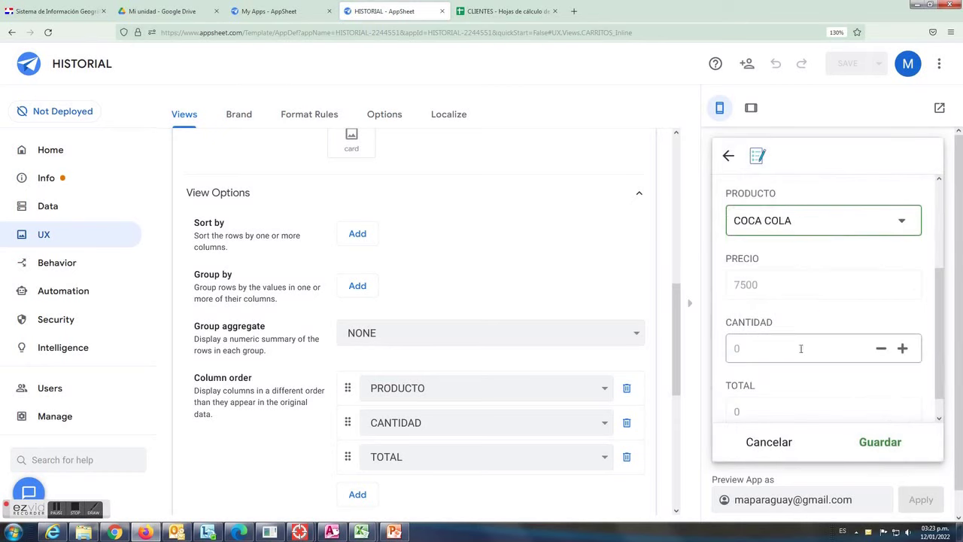
text(1)
click(875, 444)
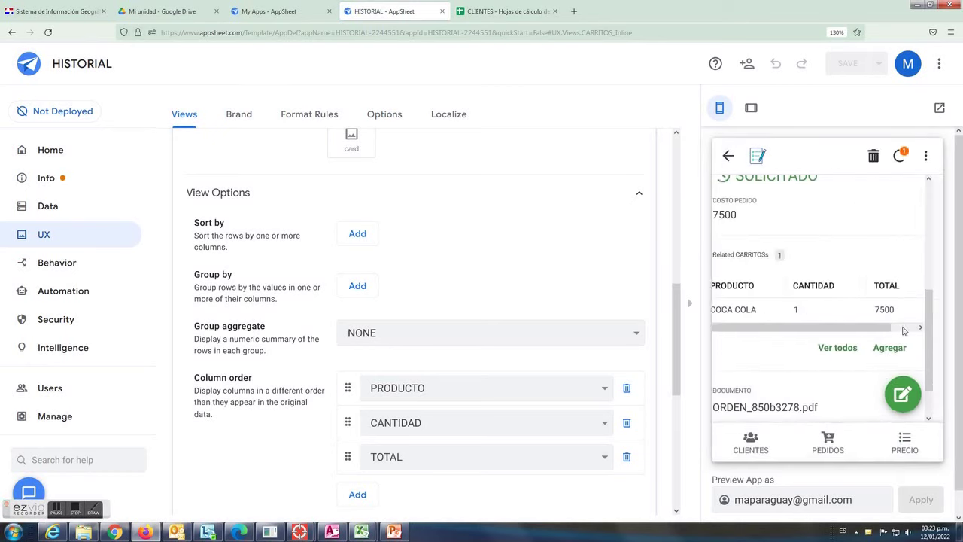
Add a PAN line with quantity 2 to the order.
click(898, 346)
click(899, 361)
click(760, 254)
scroll(911, 421, down, 2)
click(903, 350)
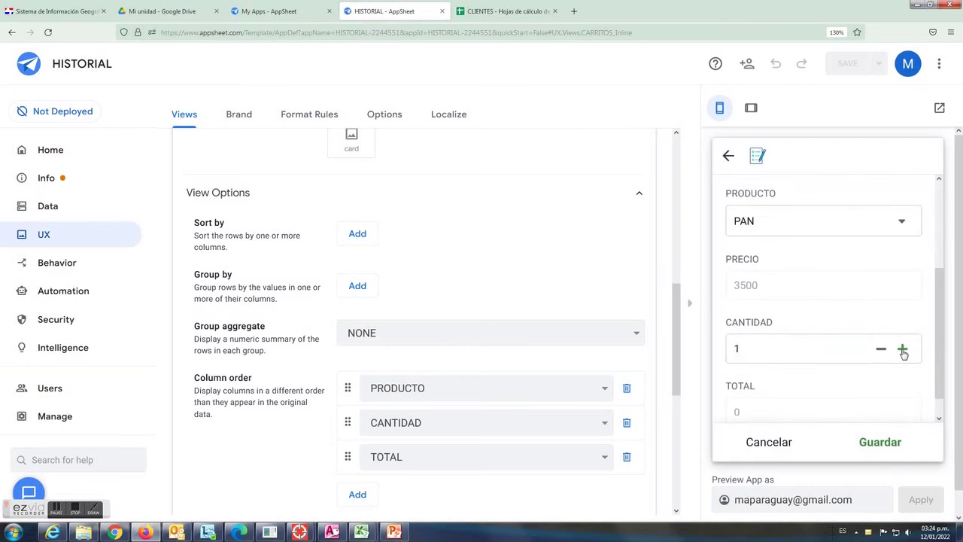
click(887, 449)
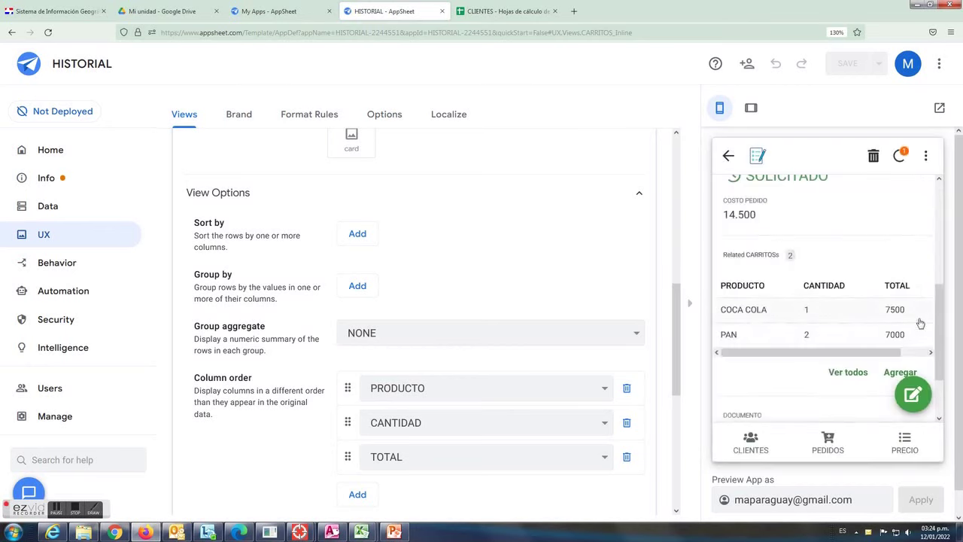
Add a HUEVO line with quantity 5, bringing the order cost to 57.000.
click(900, 372)
click(912, 359)
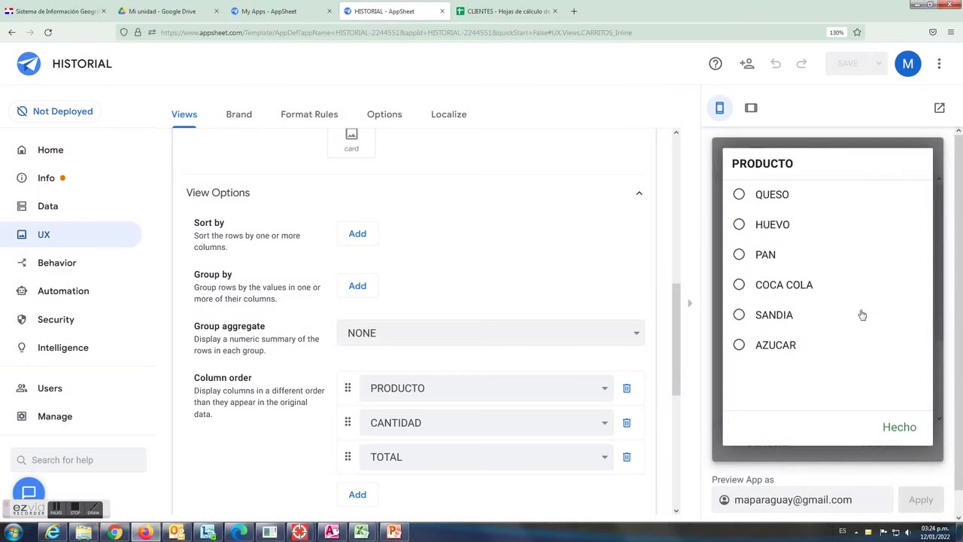
click(741, 225)
scroll(888, 350, down, 1)
click(904, 351)
click(903, 350)
click(903, 351)
click(904, 350)
click(903, 351)
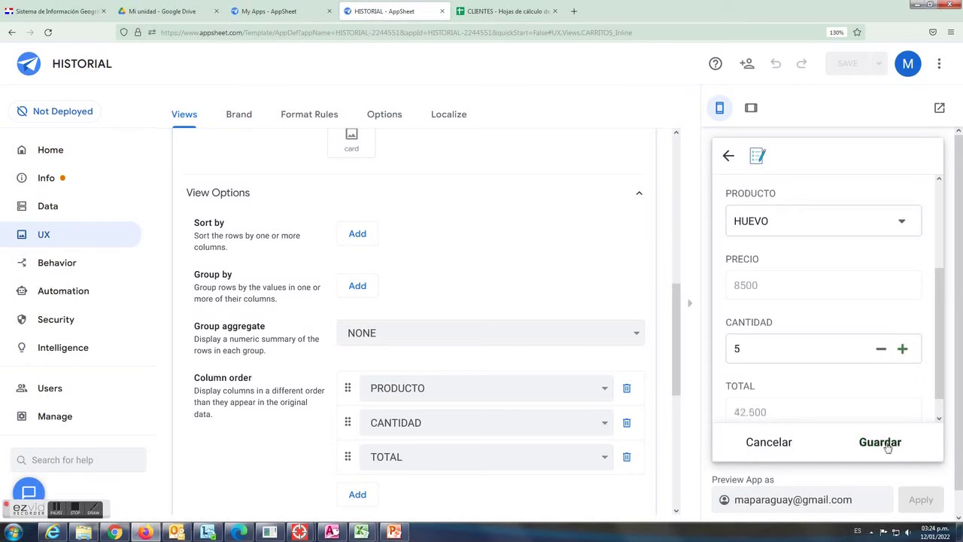
click(881, 444)
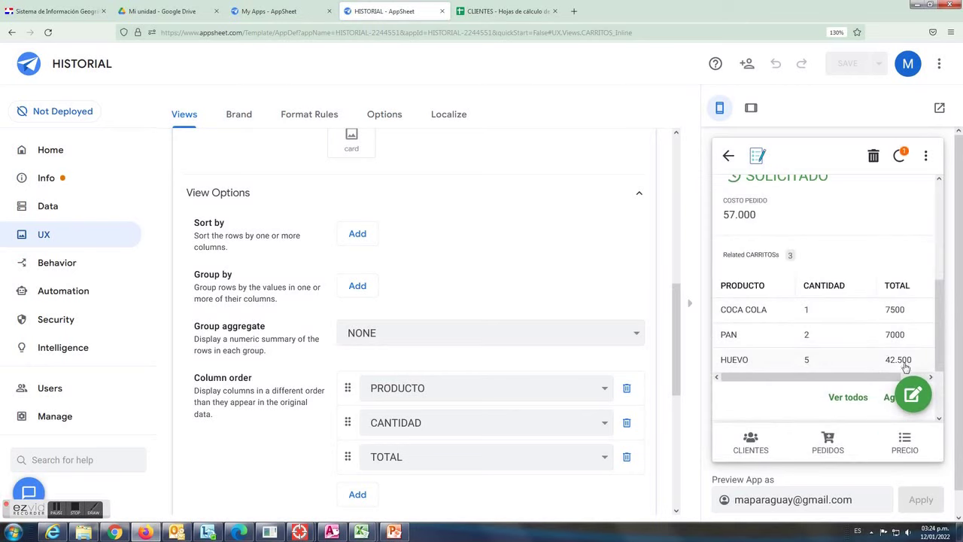
click(728, 156)
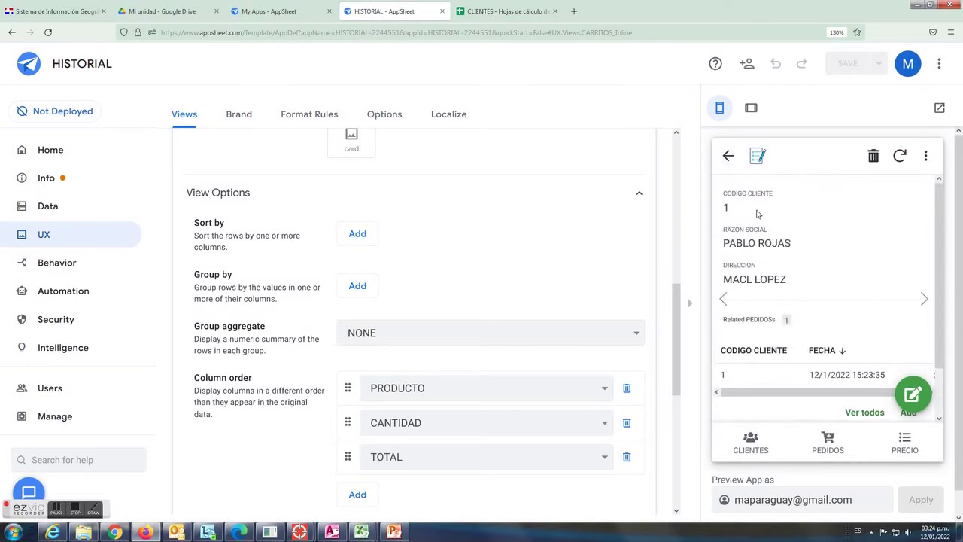
click(754, 443)
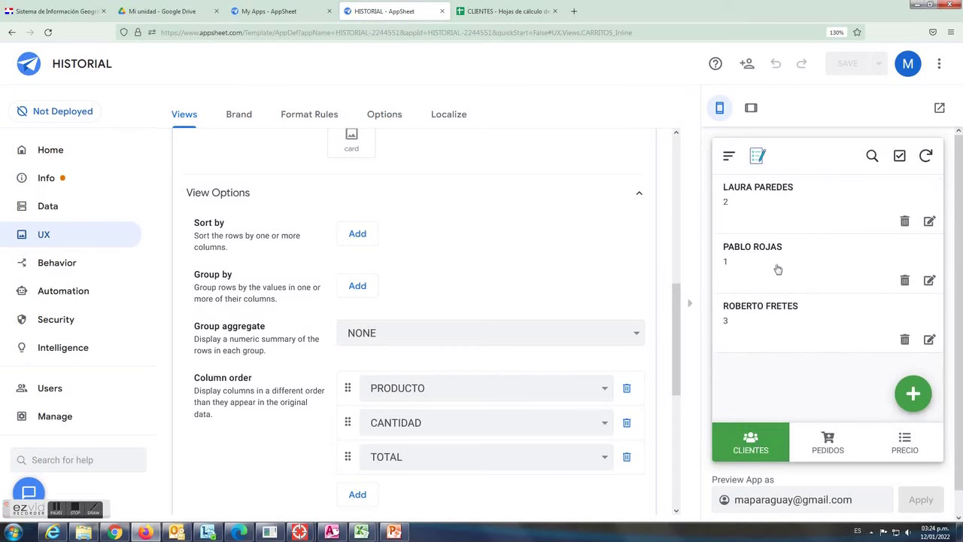
Review client 1's existing order with COCA COLA, PAN and HUEVO.
click(778, 270)
scroll(816, 323, down, 1)
click(822, 322)
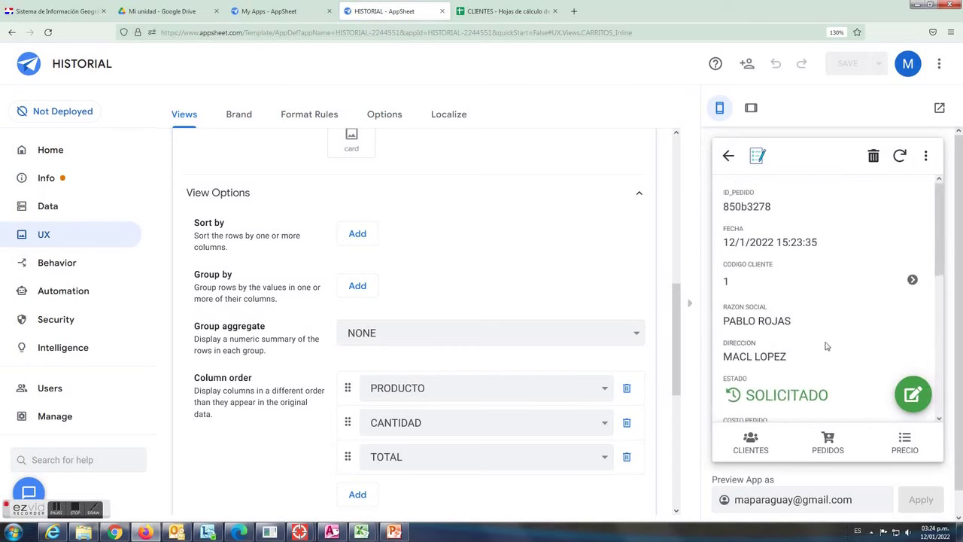
scroll(825, 346, down, 5)
click(728, 156)
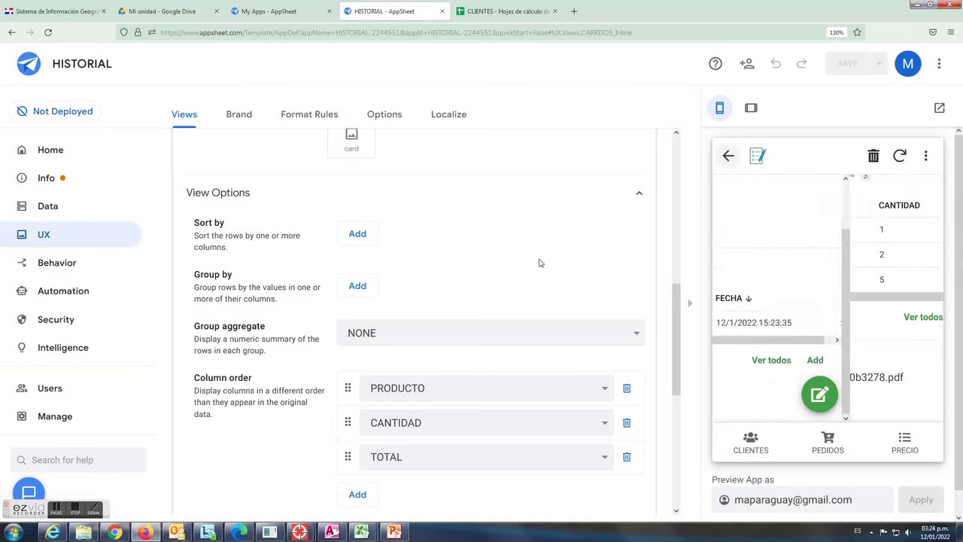
scroll(849, 324, up, 1)
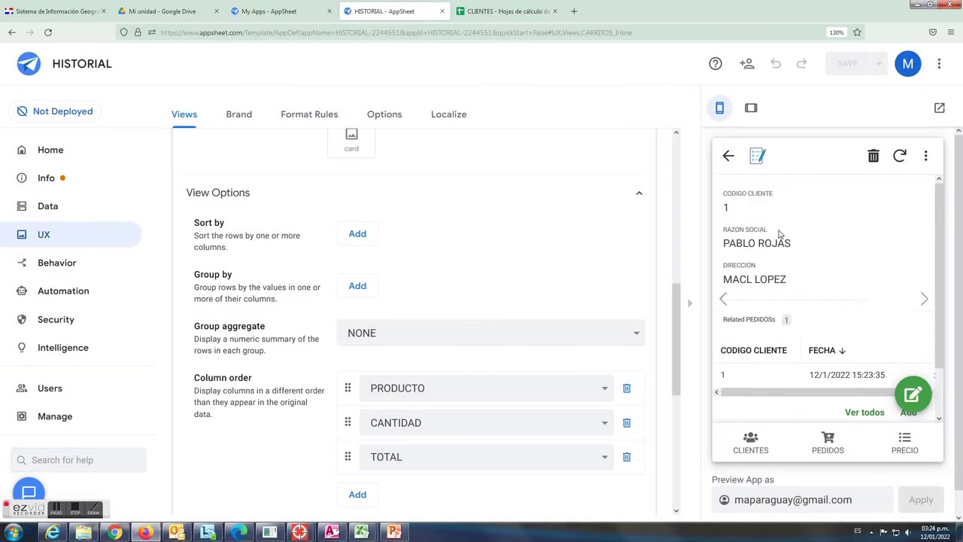
scroll(875, 386, down, 1)
Save a second order for client 1 and use the history button to copy previous products.
click(908, 360)
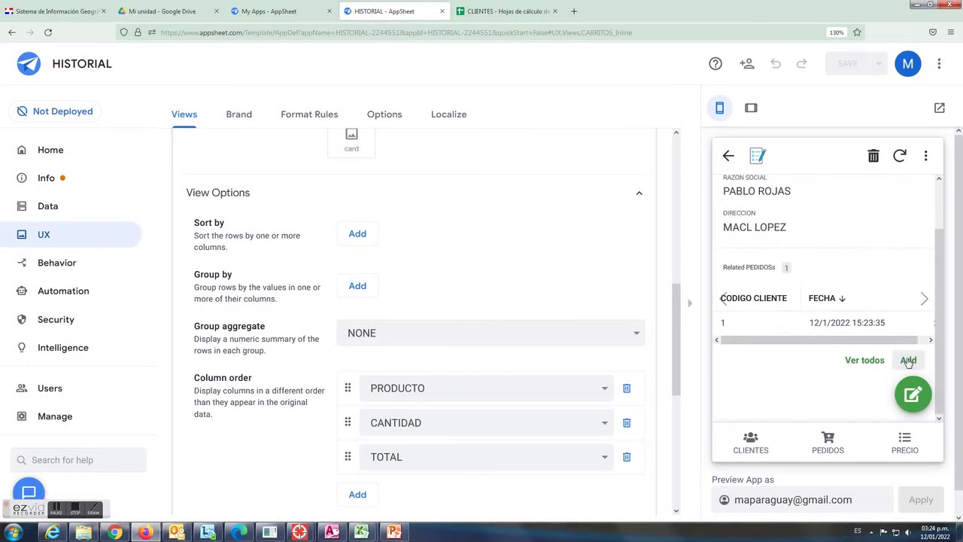
scroll(867, 341, down, 2)
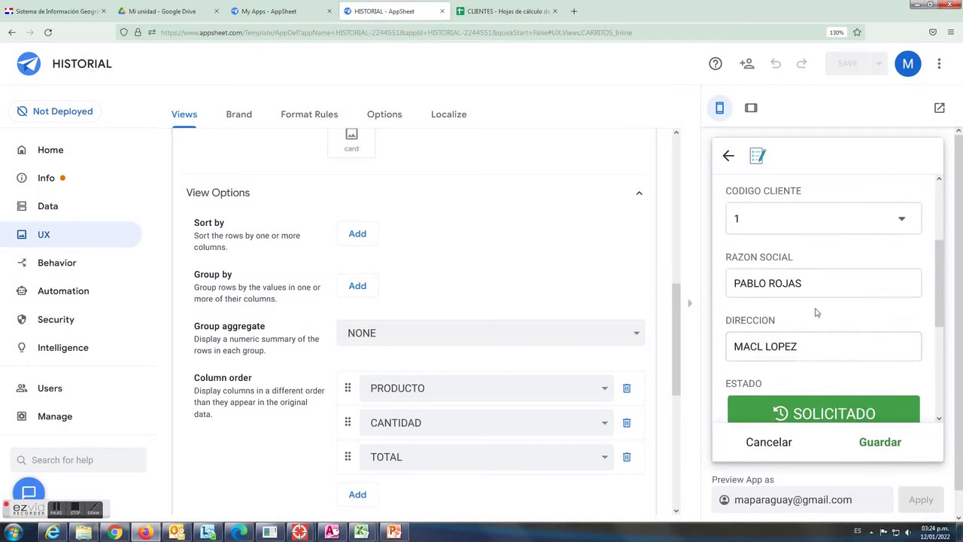
scroll(741, 282, down, 1)
click(886, 444)
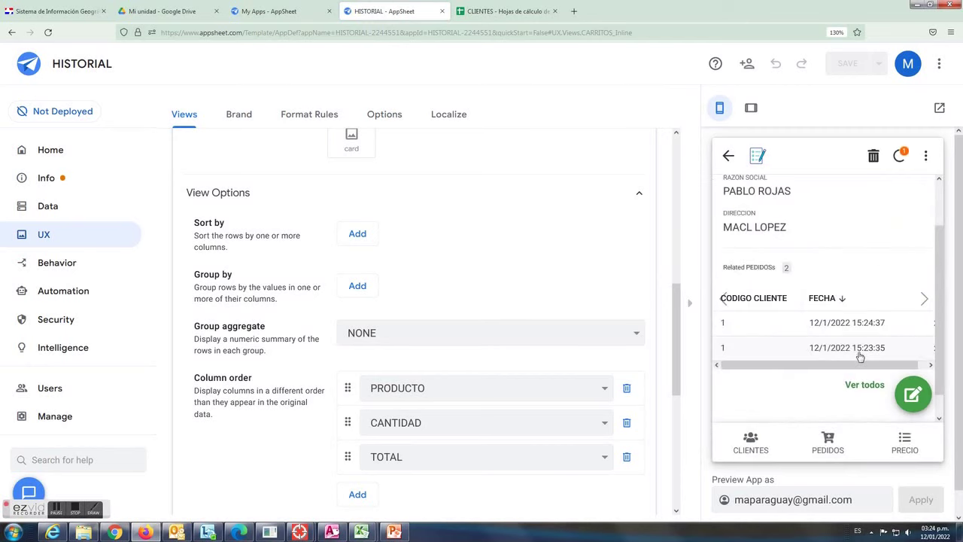
click(877, 324)
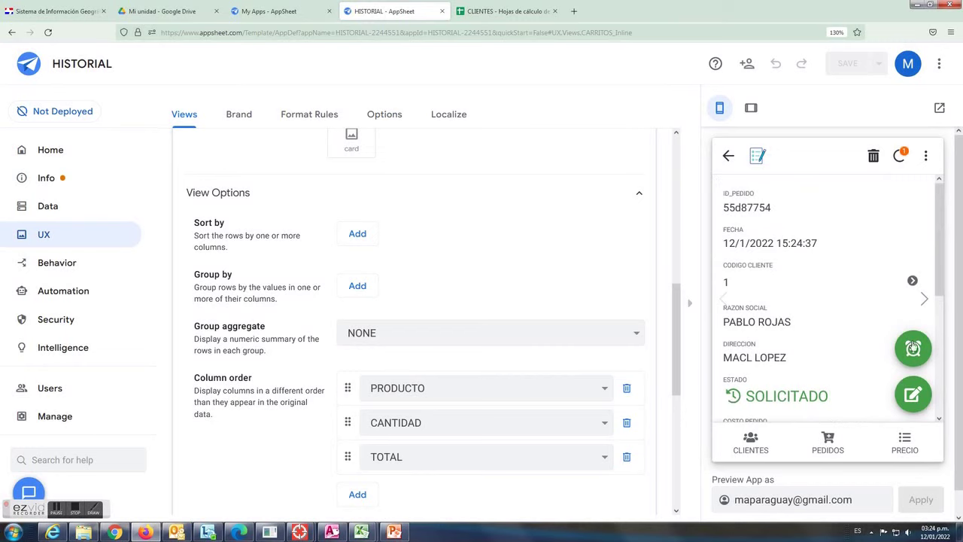
scroll(867, 322, down, 3)
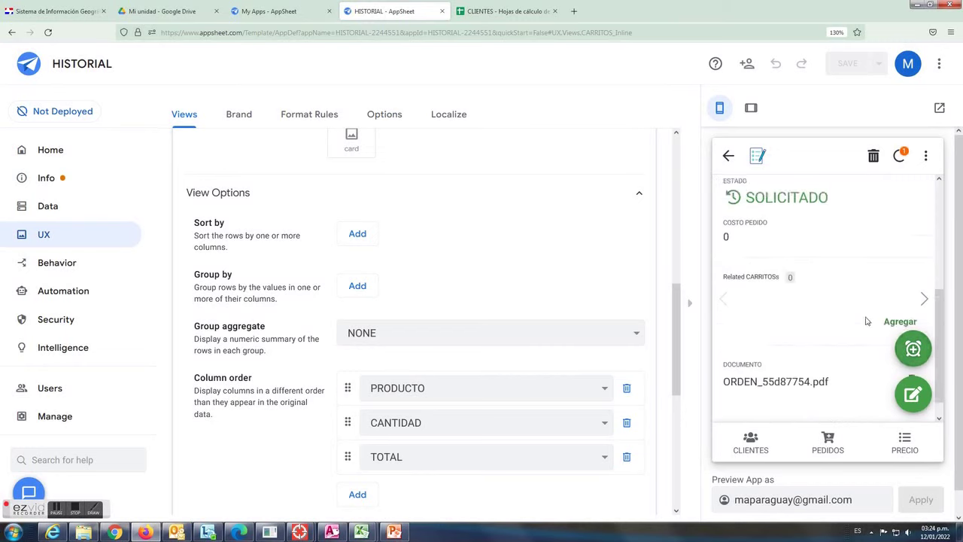
click(913, 350)
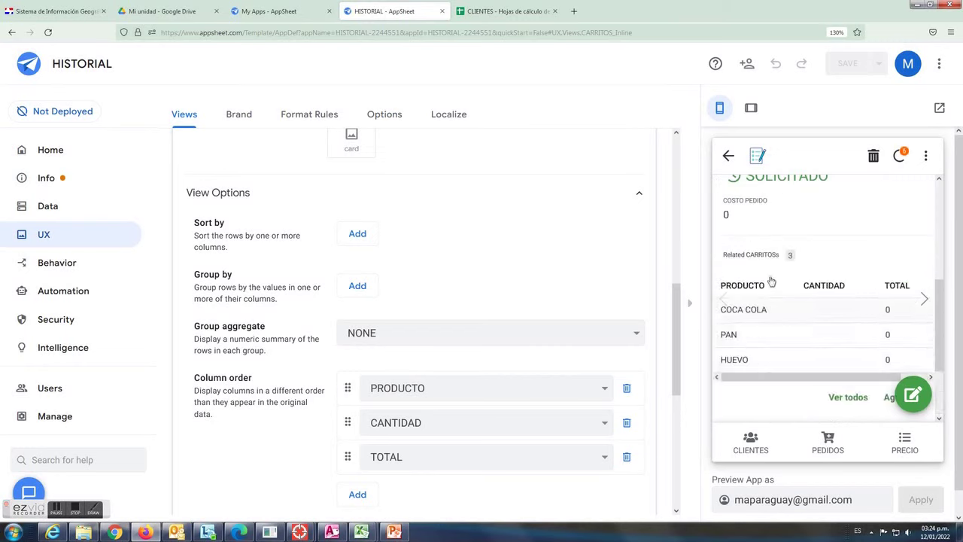